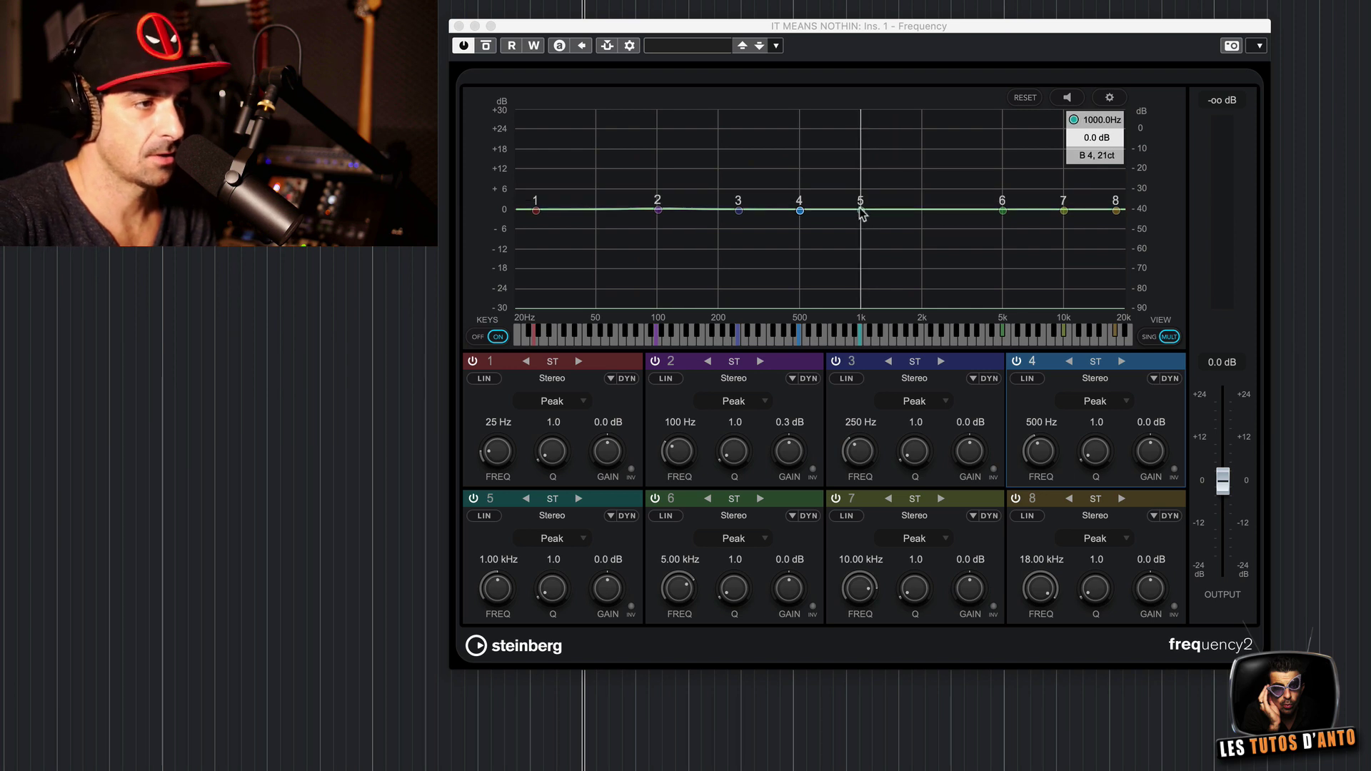
# Move band 5 to about 1.24 kHz with about 0.8 dB of gain, and toggle the keyboard display off and on
pyautogui.moveTo(862, 212)
pyautogui.mouseDown()
pyautogui.moveTo(877, 209)
pyautogui.moveTo(820, 149)
pyautogui.moveTo(860, 140)
pyautogui.moveTo(871, 232)
pyautogui.moveTo(880, 207)
pyautogui.mouseUp()
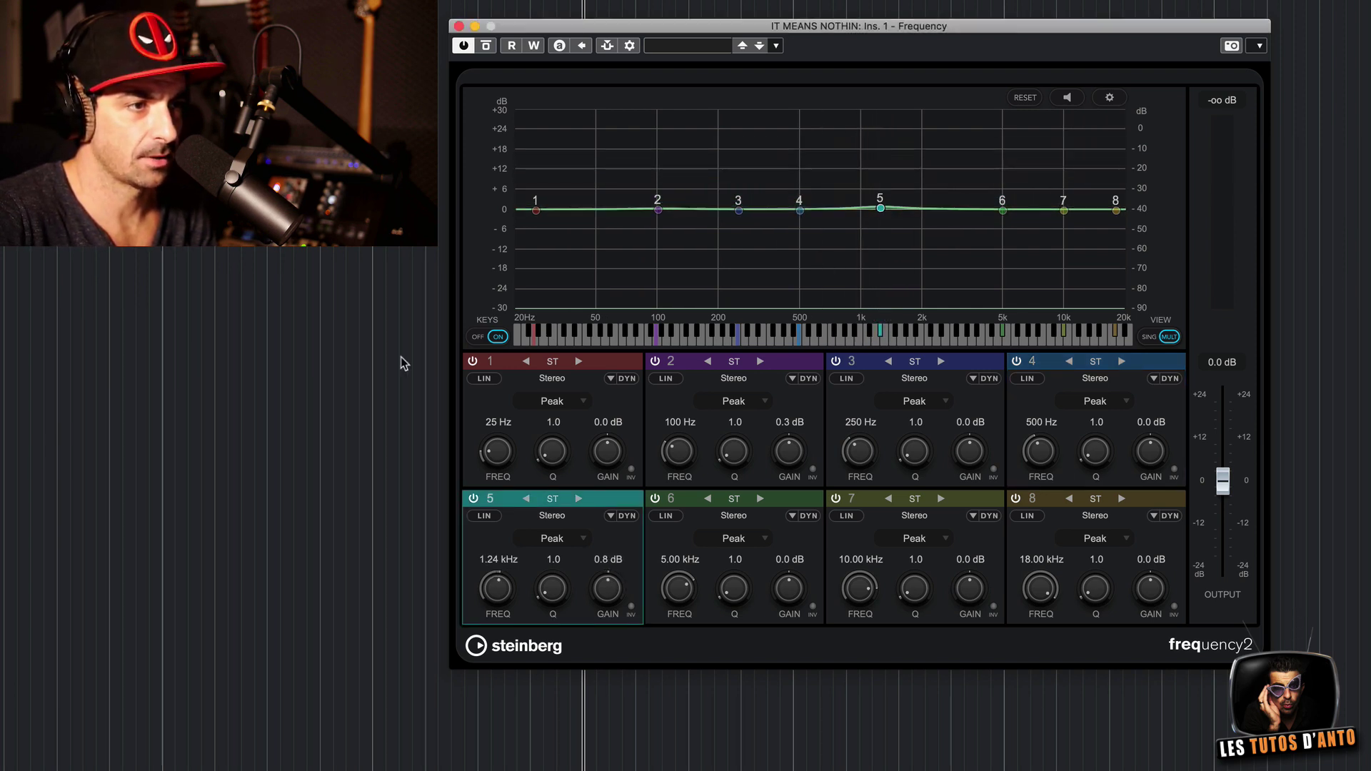
pyautogui.click(479, 338)
pyautogui.click(478, 338)
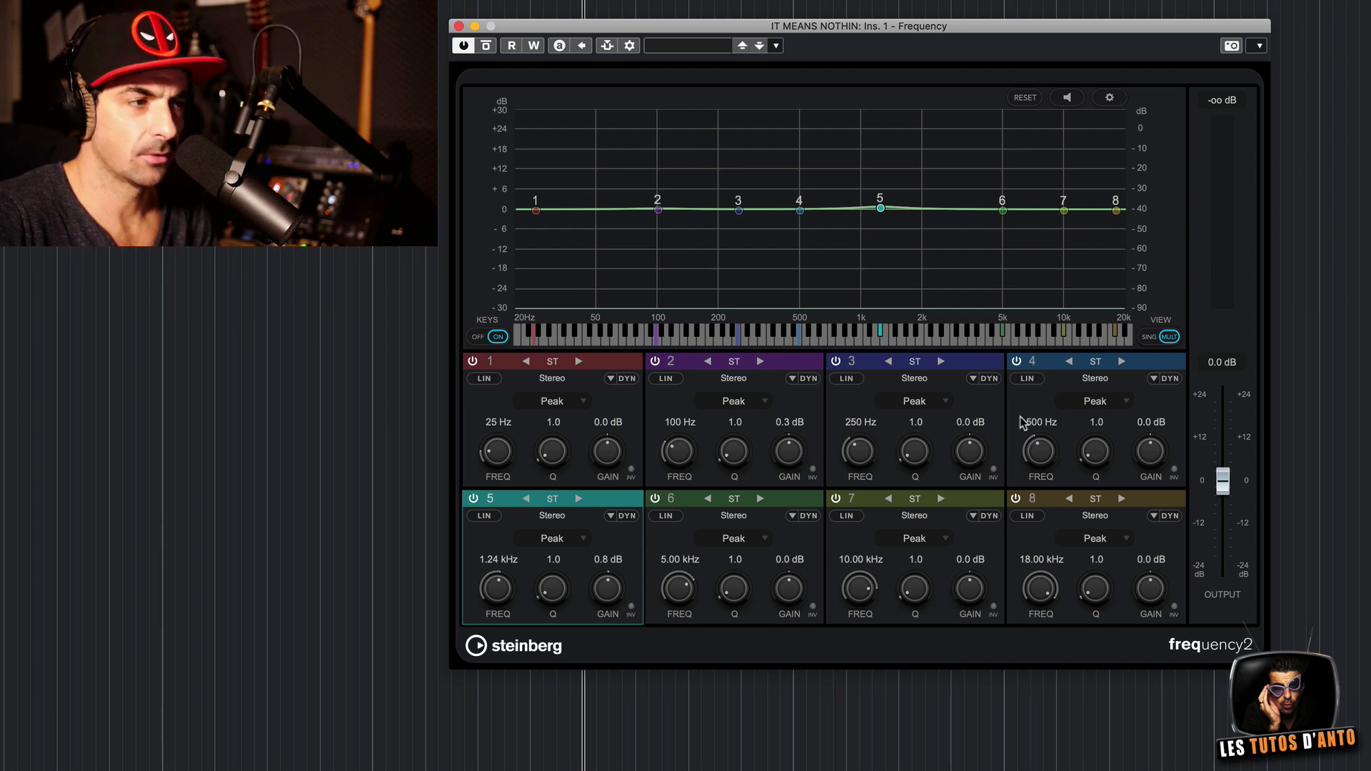
# Inspect bands 4, 3 and 7 in the single-band view and return to the multi-band view
pyautogui.click(1148, 337)
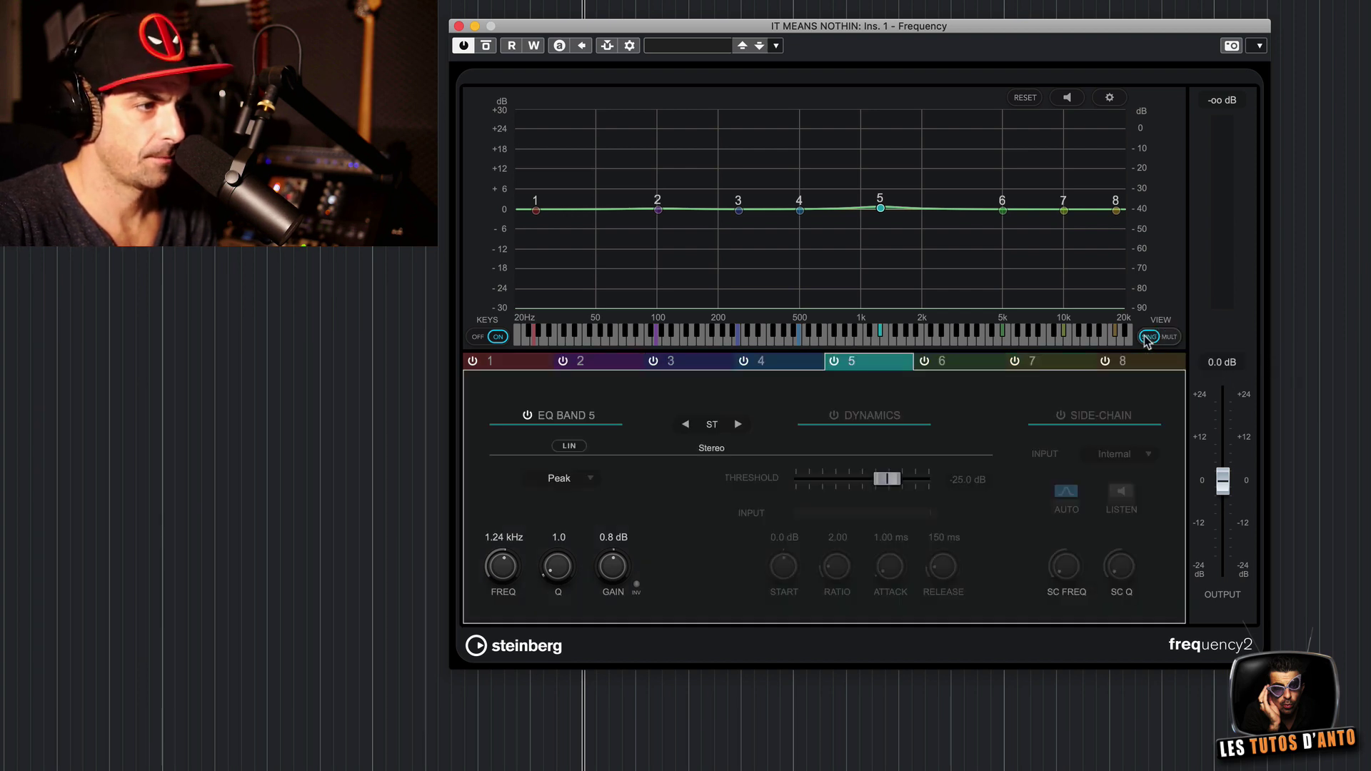
pyautogui.click(796, 363)
pyautogui.click(701, 362)
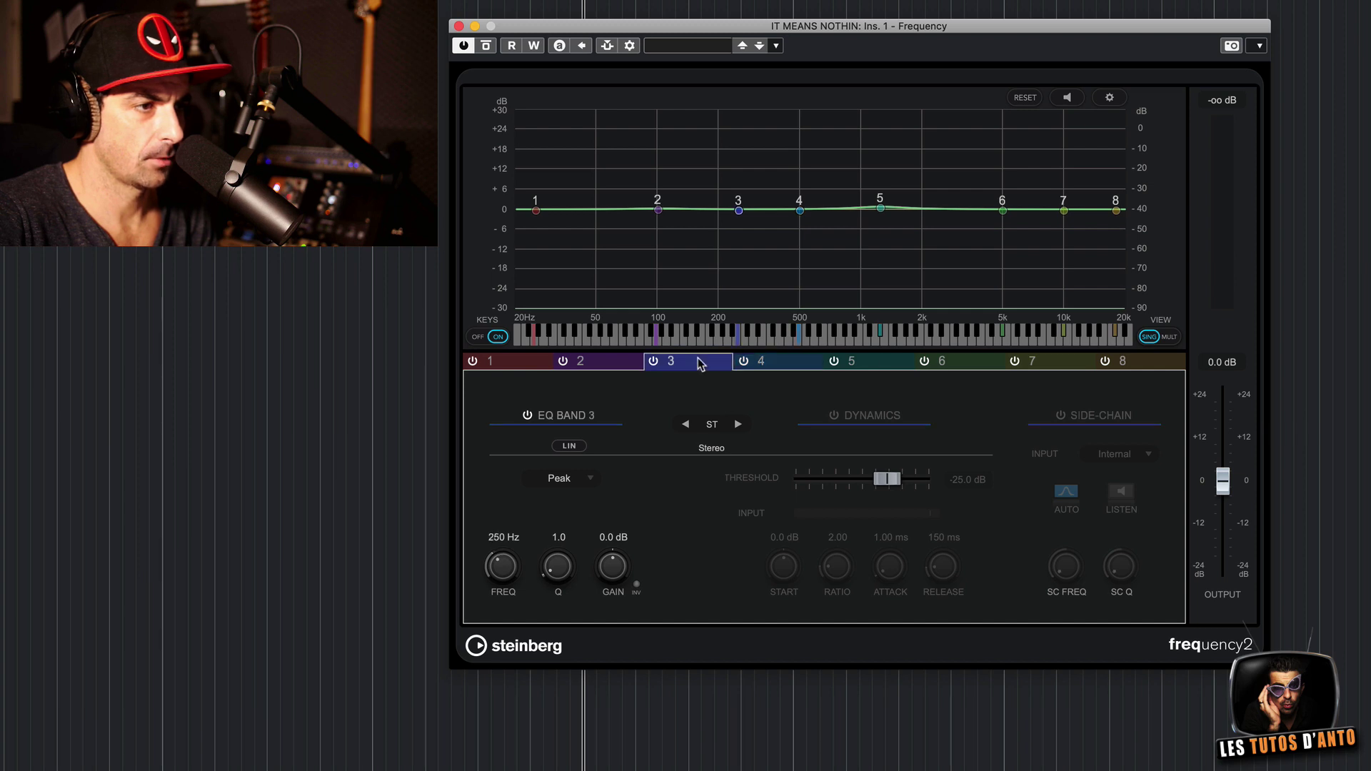
pyautogui.click(1150, 337)
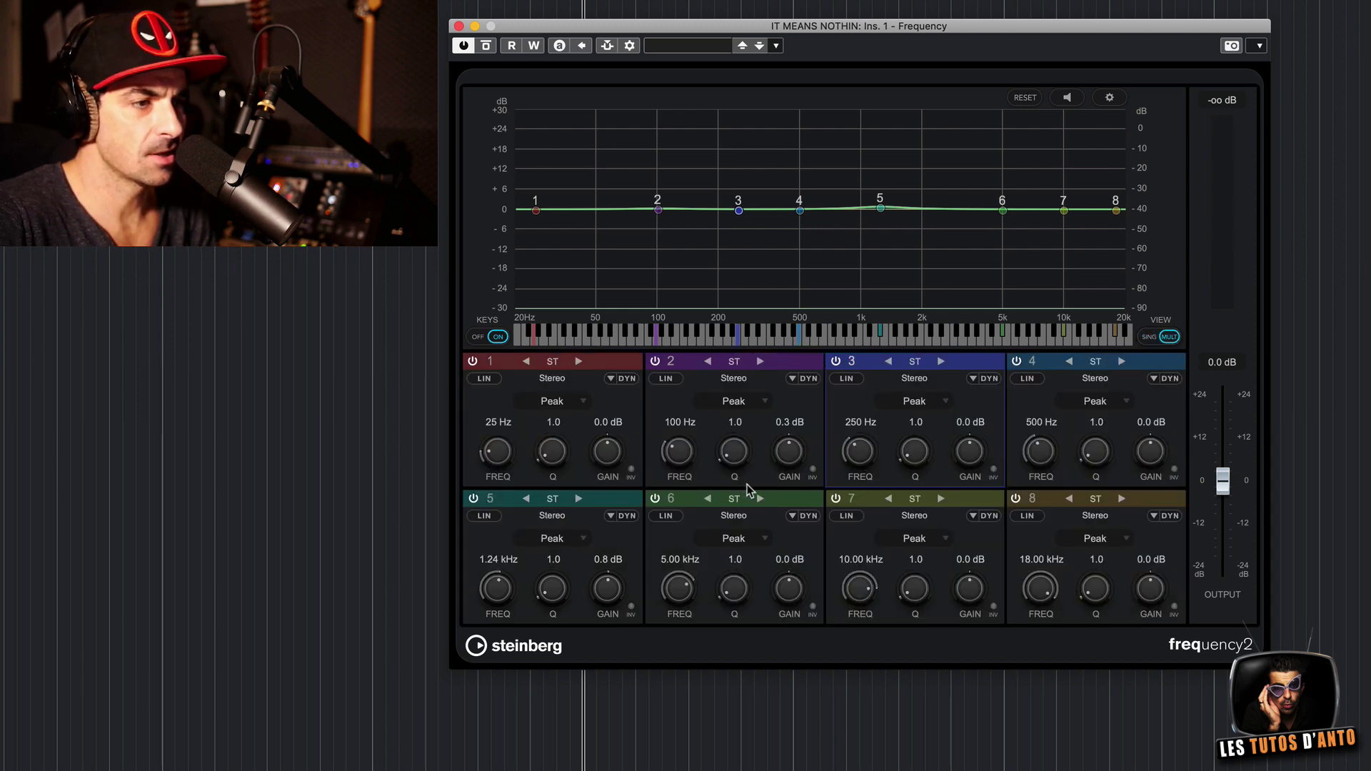
pyautogui.doubleClick(973, 500)
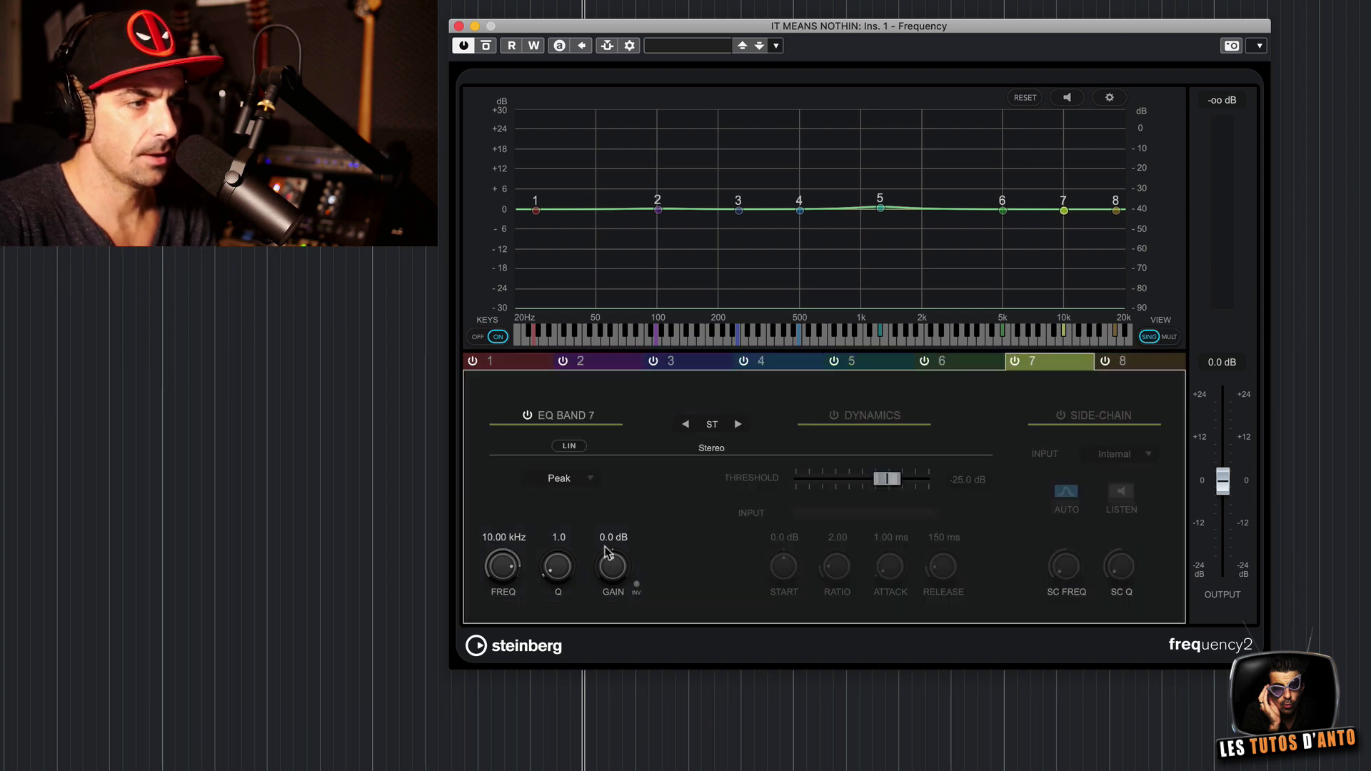
pyautogui.doubleClick(1060, 360)
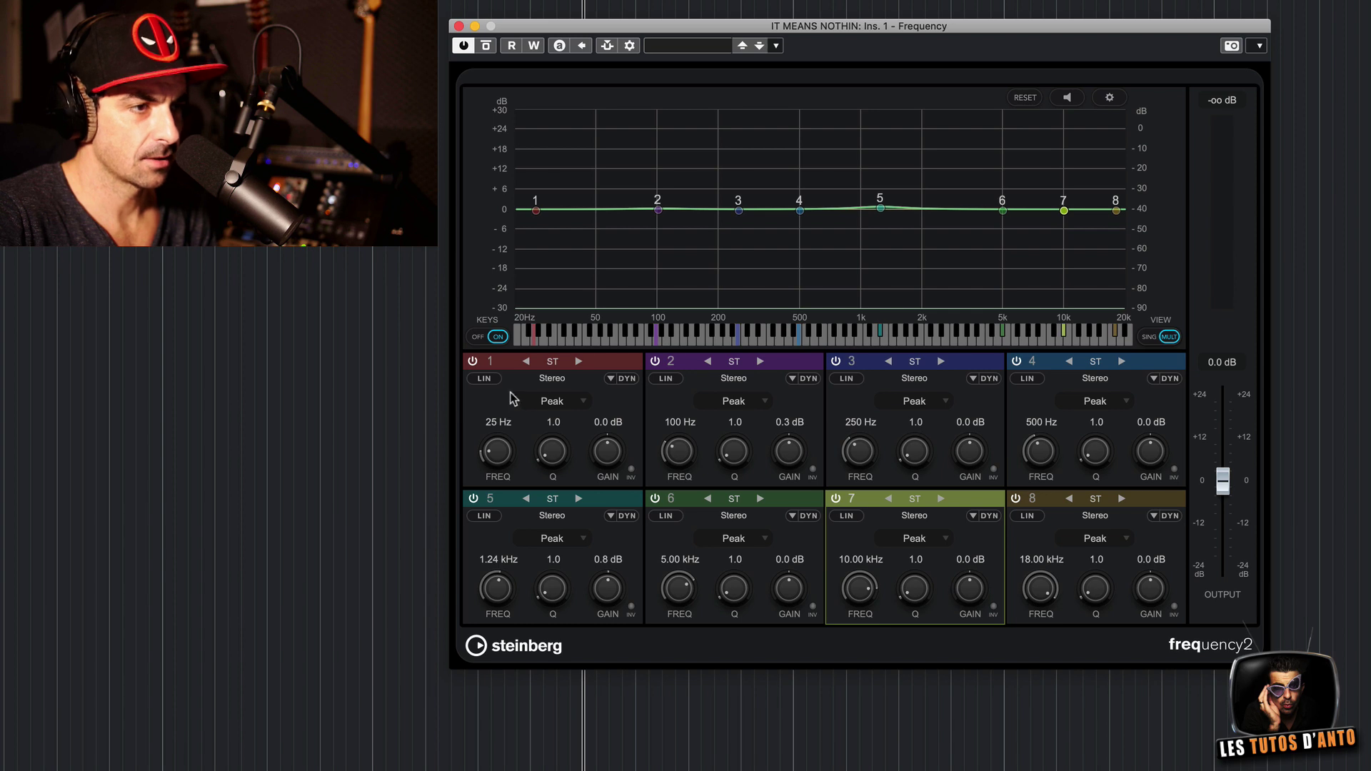
# Try band 1 as a Cut 48 filter at about 50 Hz and as a High Shelf
pyautogui.click(554, 401)
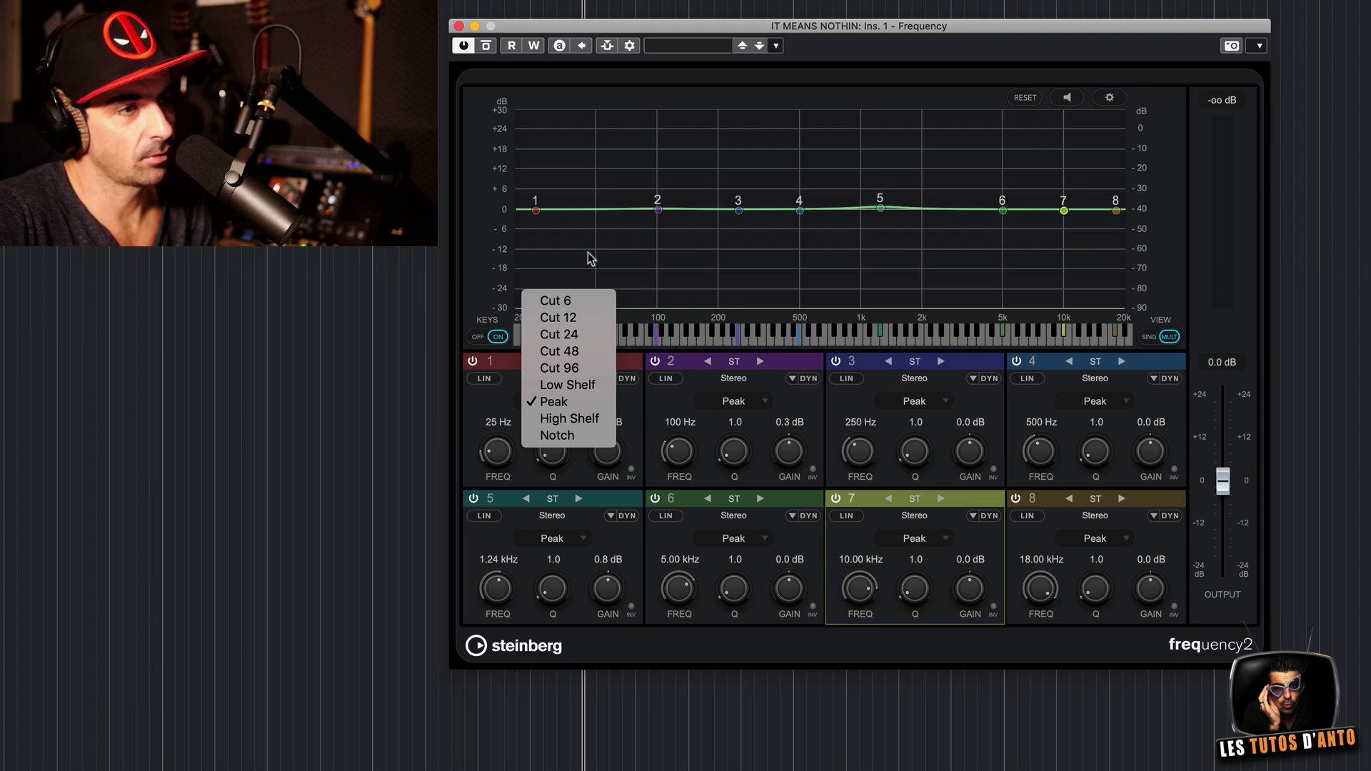
pyautogui.click(588, 351)
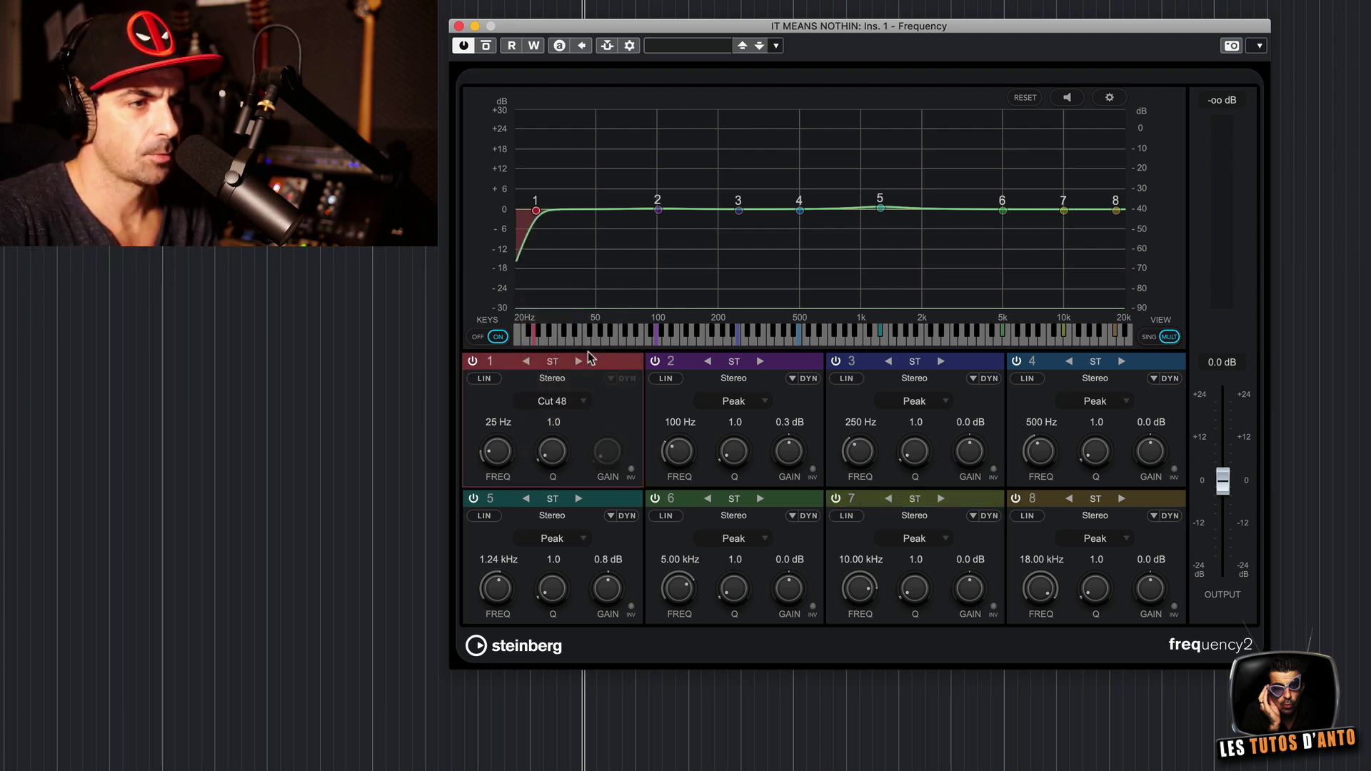
pyautogui.moveTo(534, 209); pyautogui.dragTo(599, 205)
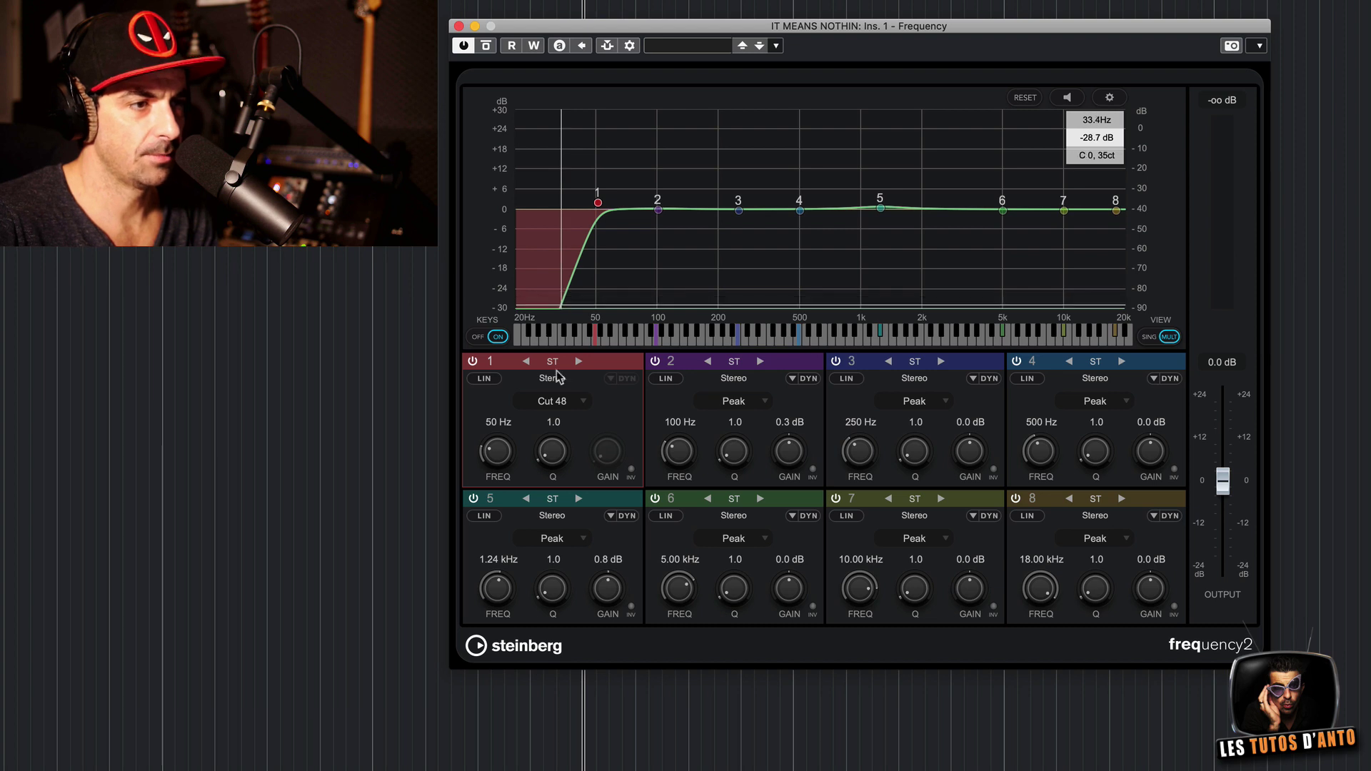
pyautogui.click(563, 402)
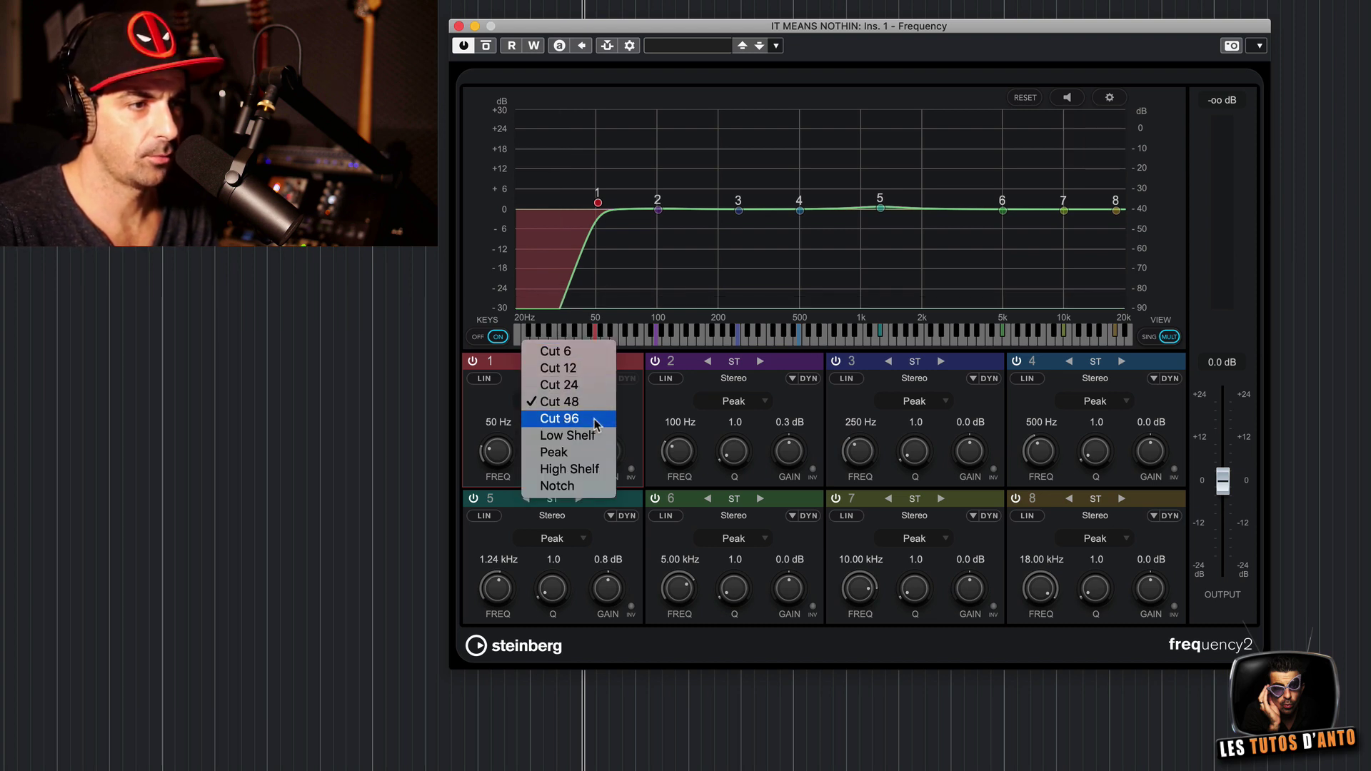
pyautogui.click(608, 470)
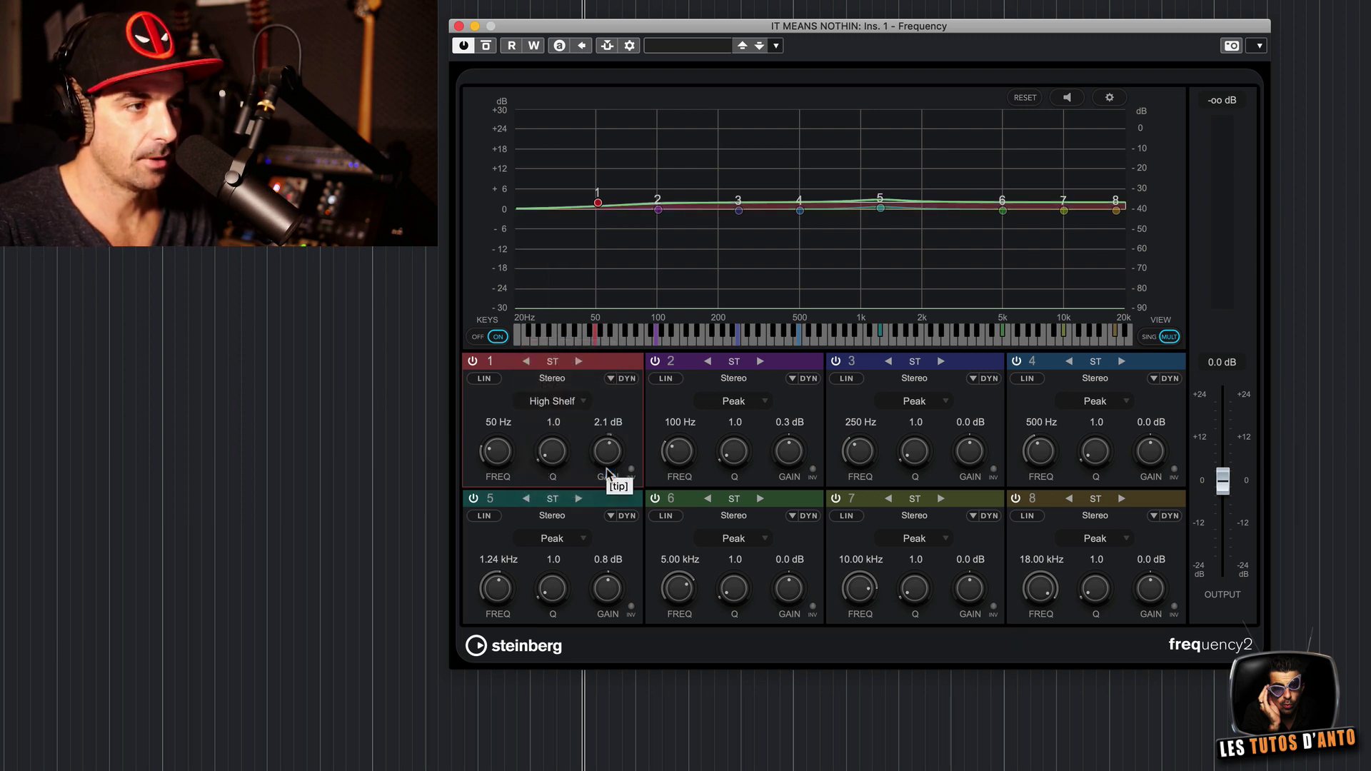
# Make band 1 a narrow Notch at about 57 Hz with Q 20 and about -16.5 dB of gain
pyautogui.click(563, 404)
pyautogui.click(572, 424)
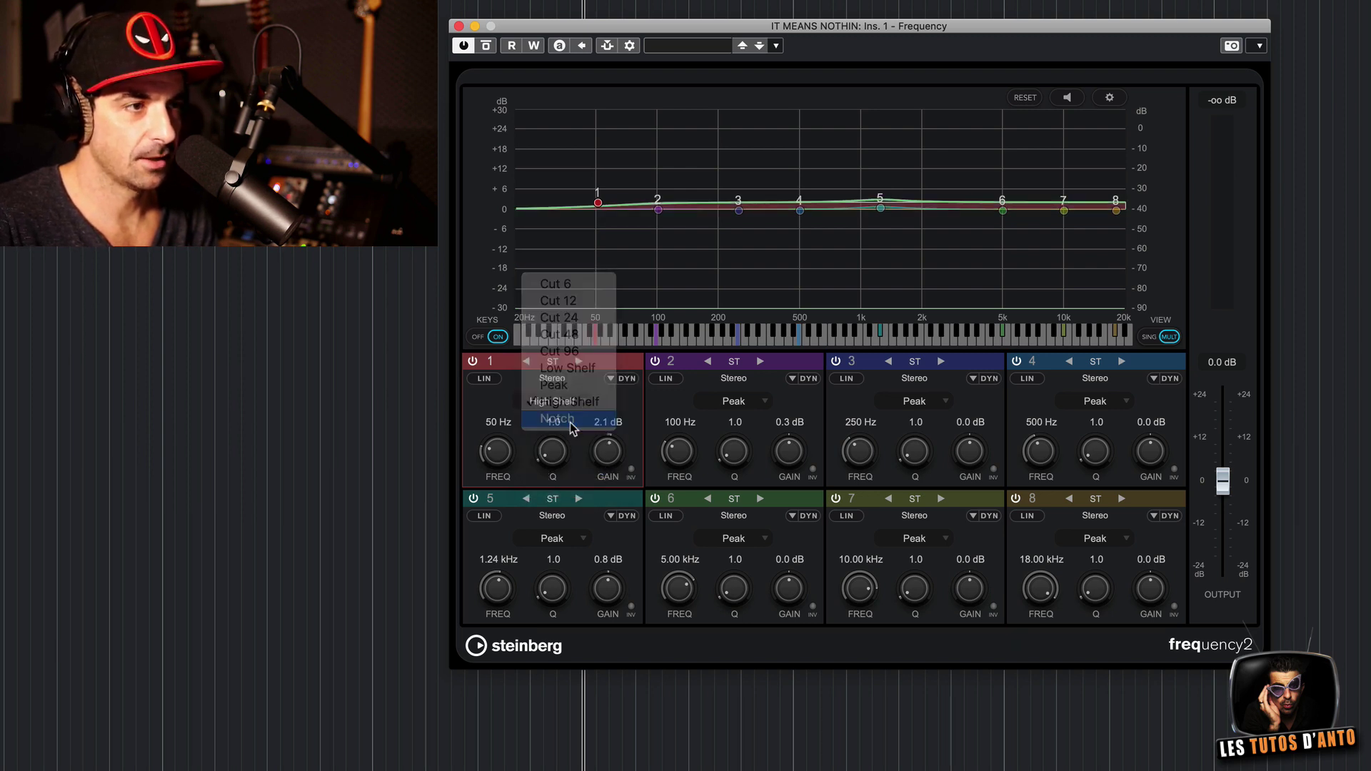
pyautogui.moveTo(597, 202)
pyautogui.moveTo(598, 203); pyautogui.dragTo(594, 263)
pyautogui.scroll(10, 595, 262)
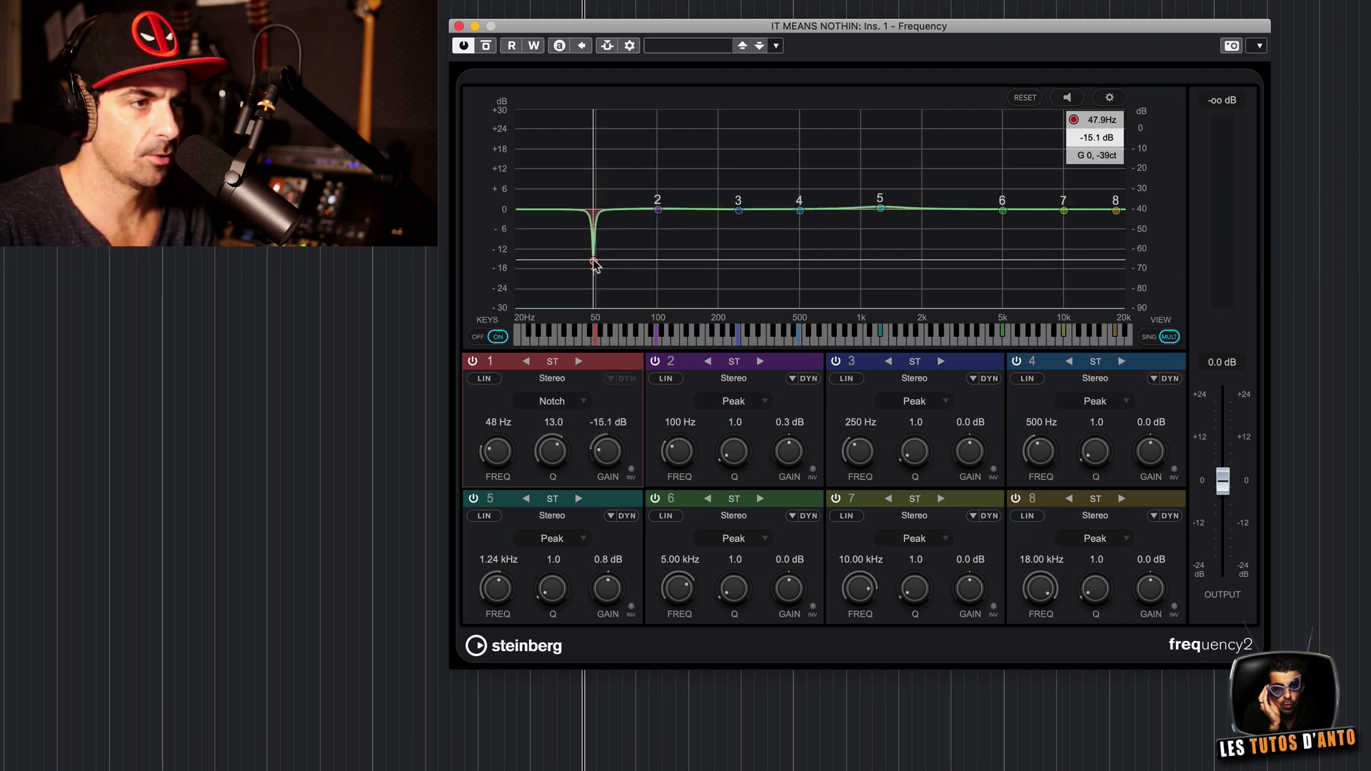
pyautogui.moveTo(595, 264)
pyautogui.mouseDown()
pyautogui.moveTo(633, 266)
pyautogui.moveTo(592, 266)
pyautogui.moveTo(609, 265)
pyautogui.mouseUp()
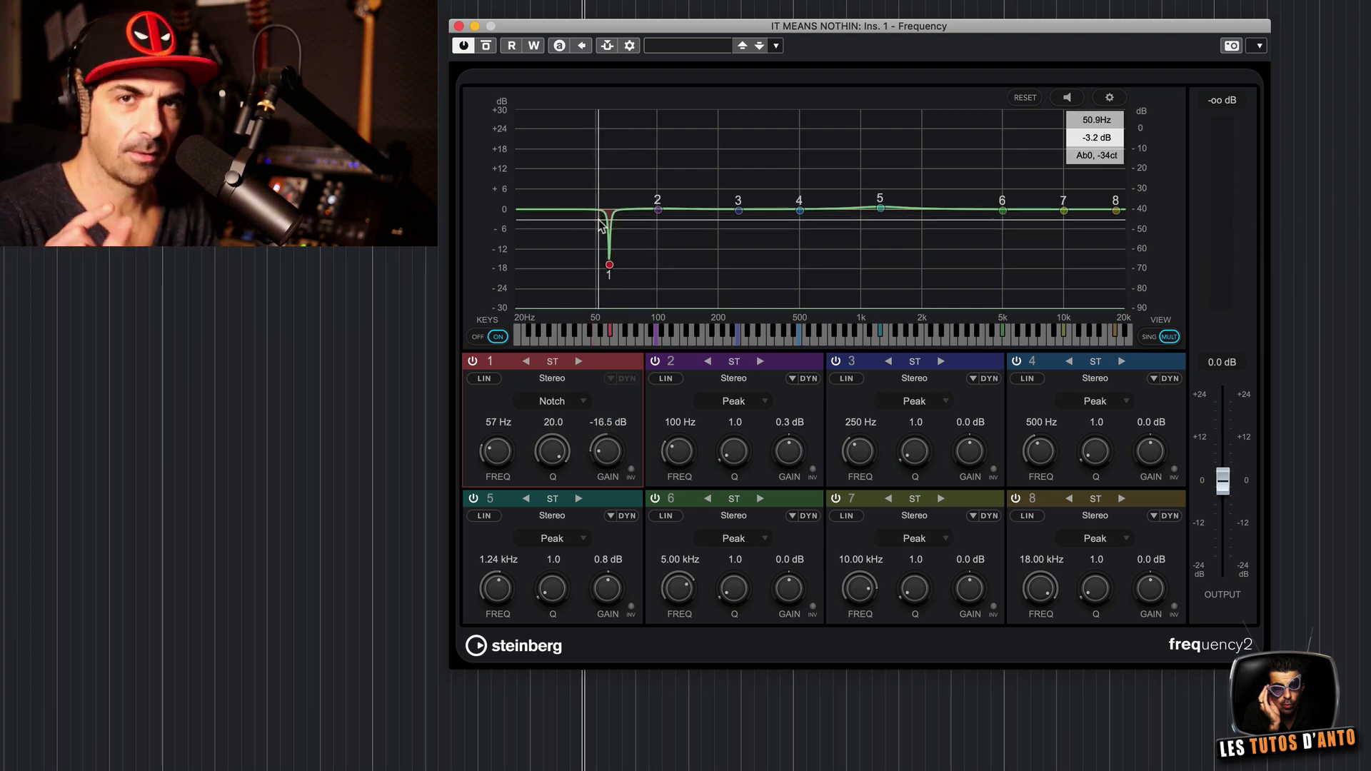
# Move band 1 to about 54 Hz with about 0.5 dB of gain and set its filter type to Cut 6
pyautogui.moveTo(610, 266); pyautogui.dragTo(603, 209)
pyautogui.click(561, 402)
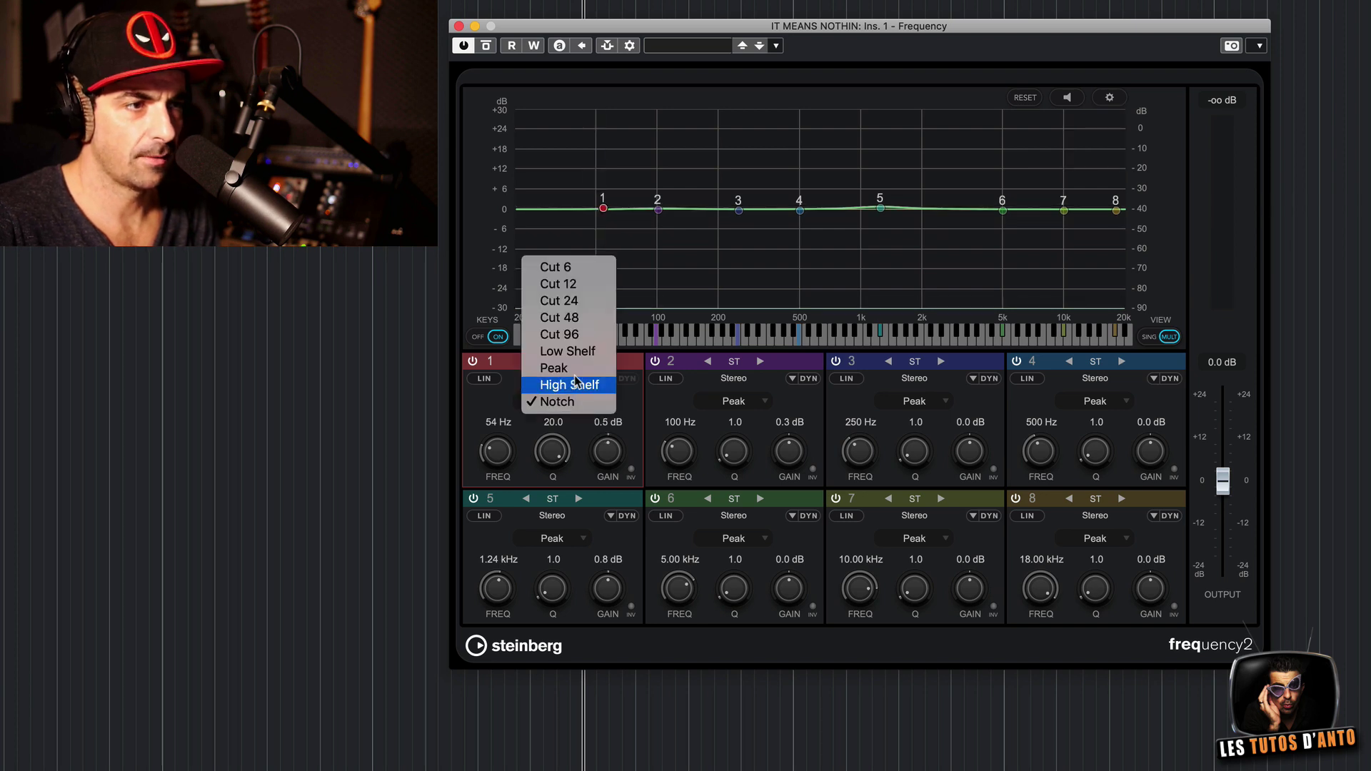
pyautogui.click(581, 275)
# Compare the filter types available for band 8 and band 2 without changing either
pyautogui.click(1092, 539)
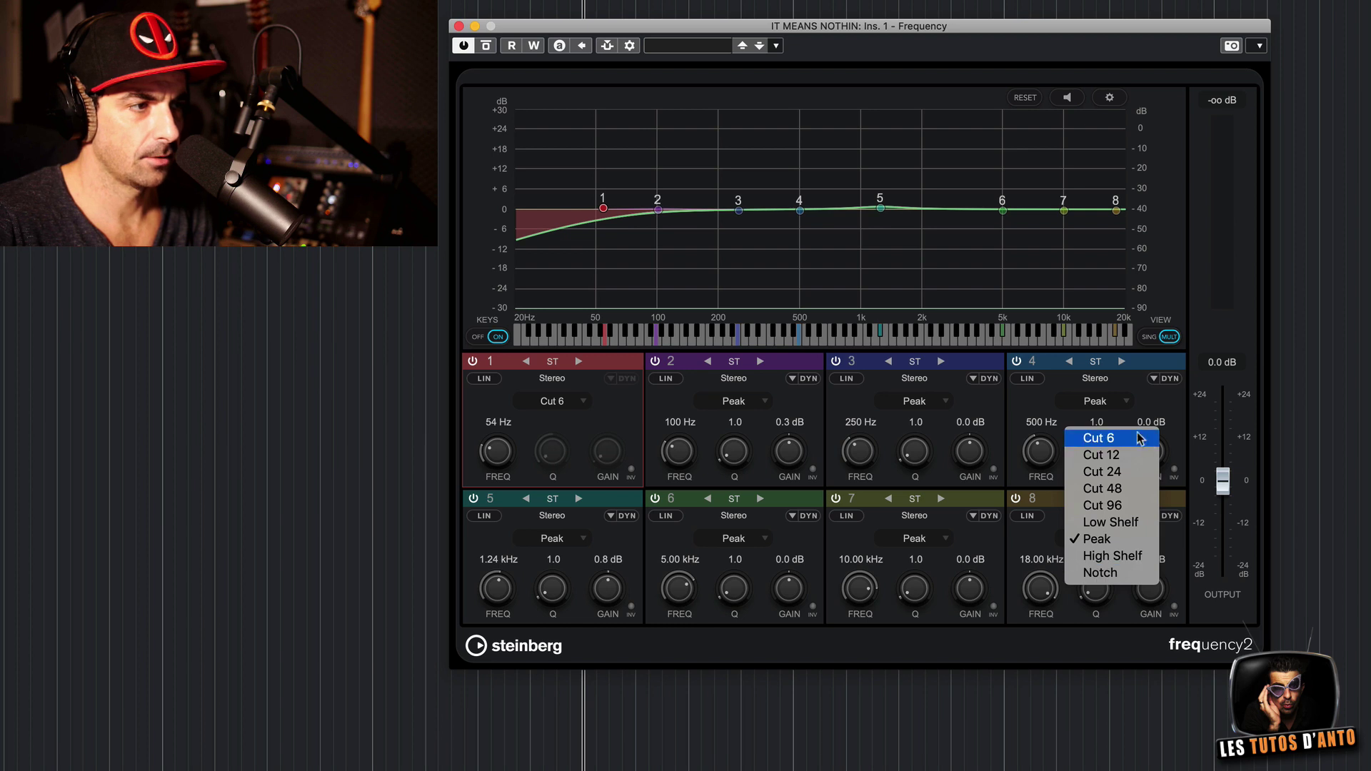
pyautogui.click(1072, 399)
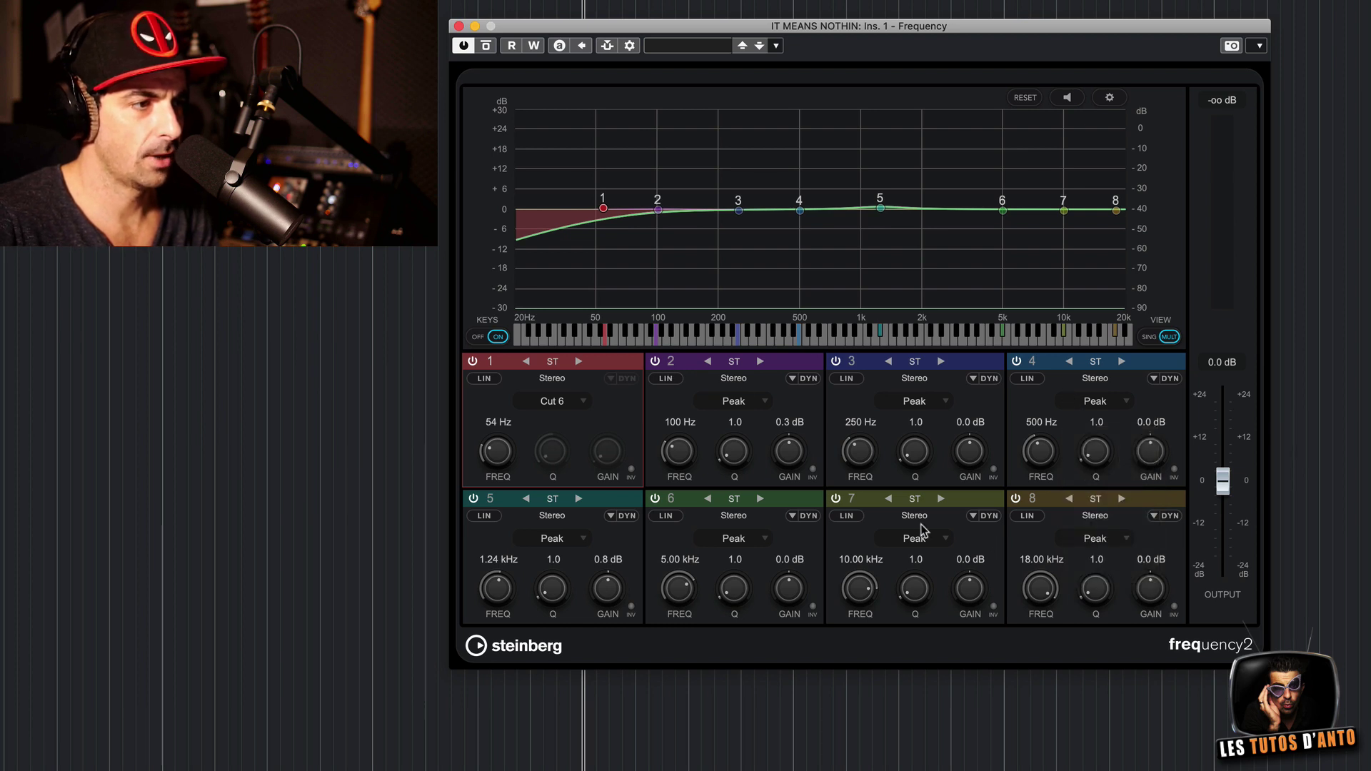
pyautogui.click(753, 402)
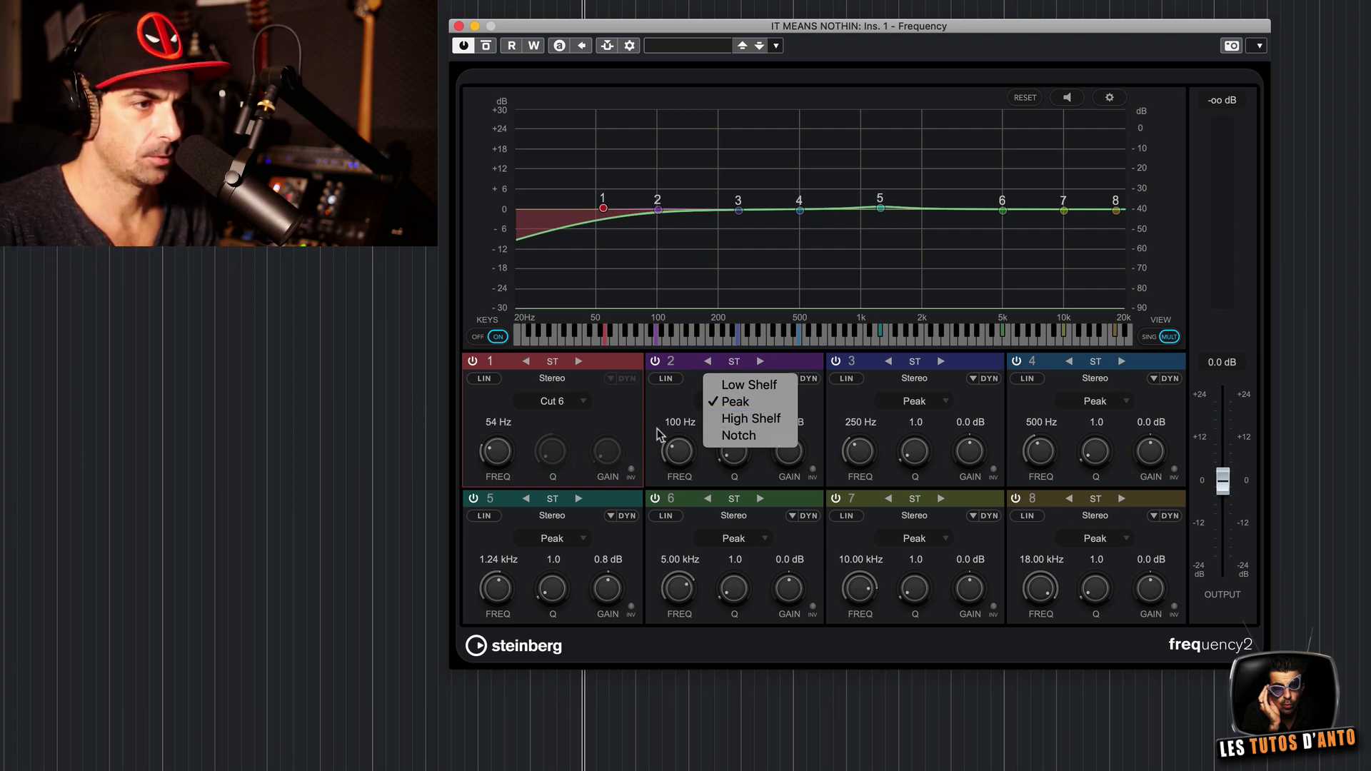
pyautogui.click(619, 403)
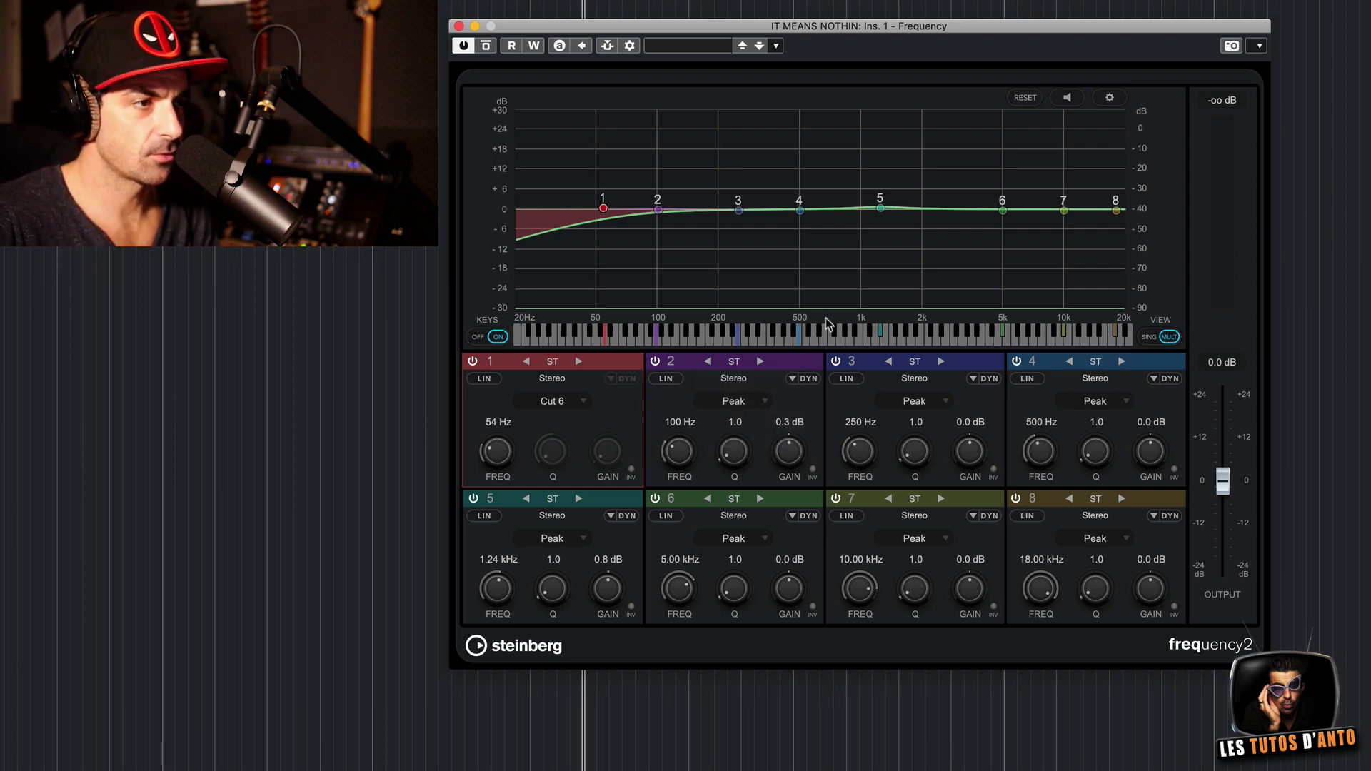
# Turn off bands 1, 3 and 4, and toggle band 2 off and back on
pyautogui.click(474, 360)
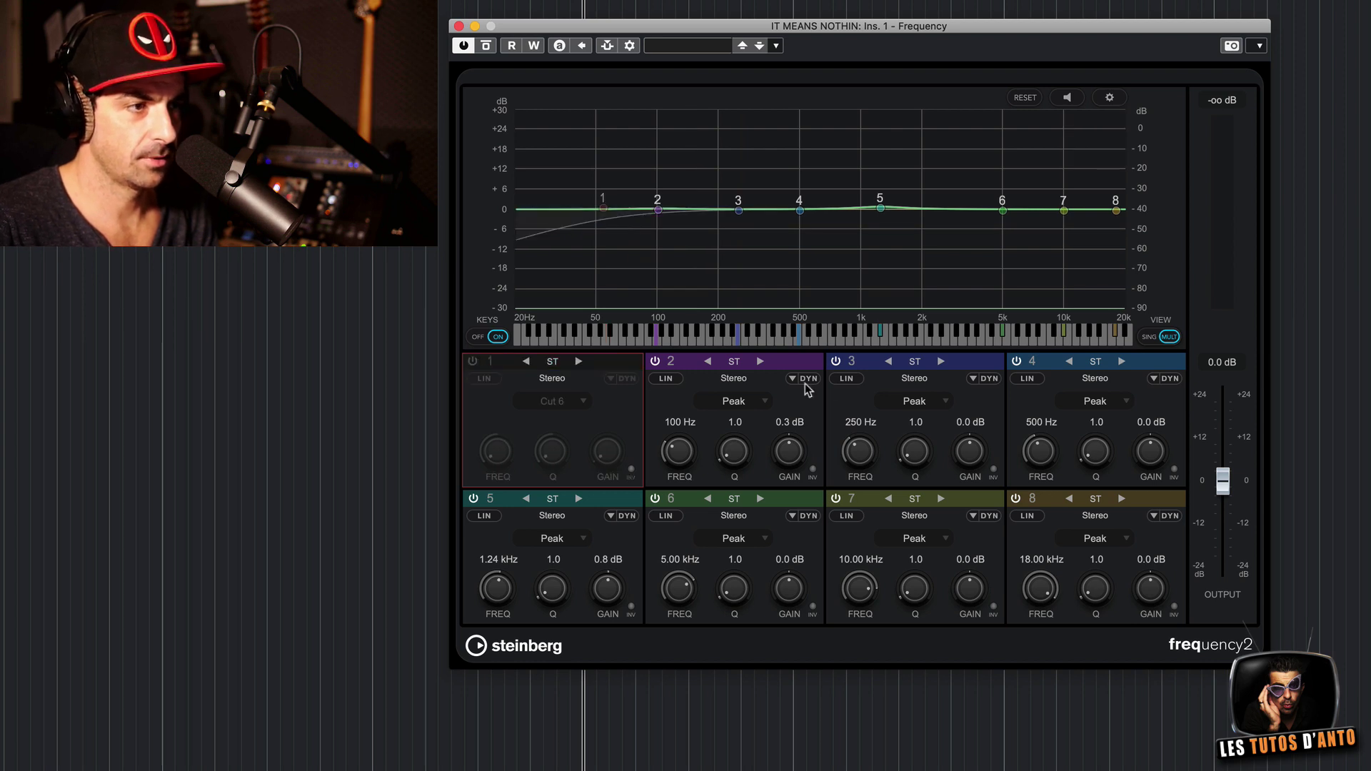
pyautogui.click(836, 361)
pyautogui.click(1015, 361)
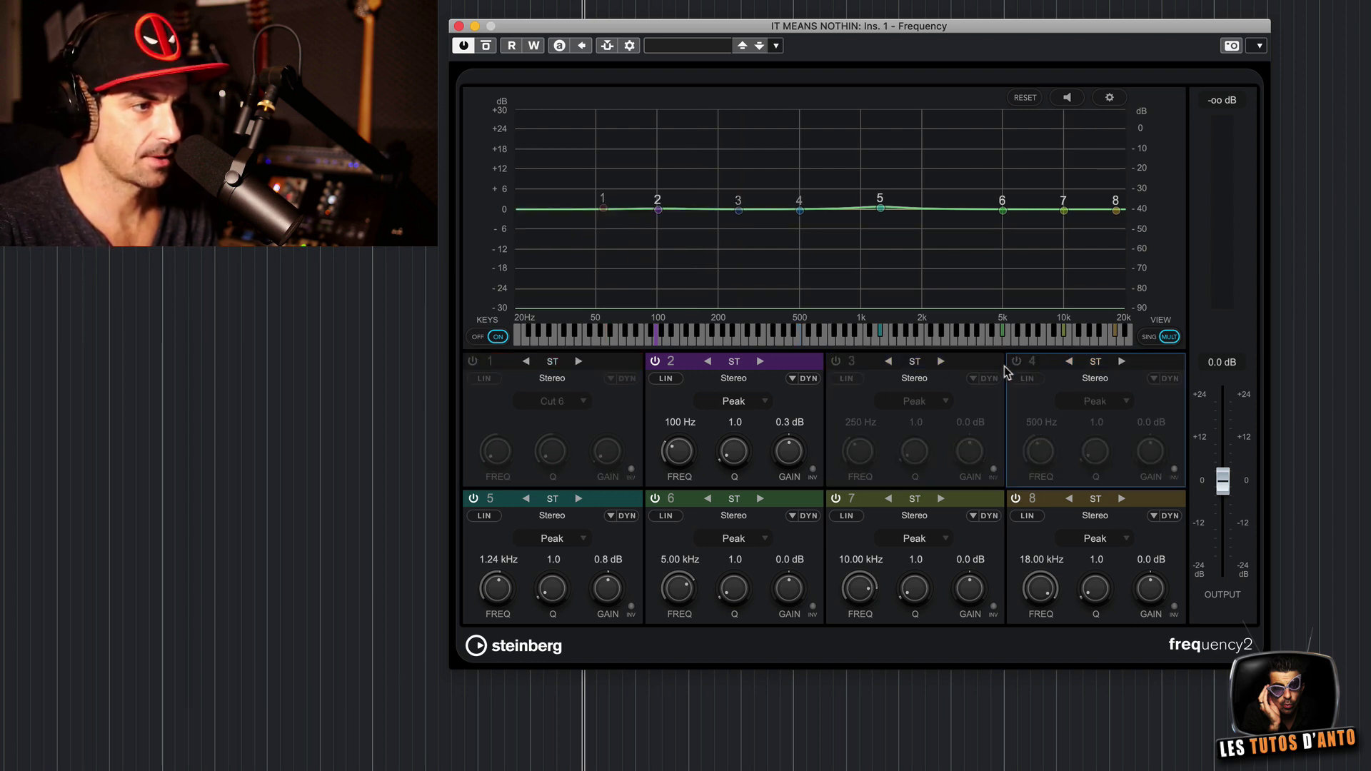
pyautogui.click(656, 361)
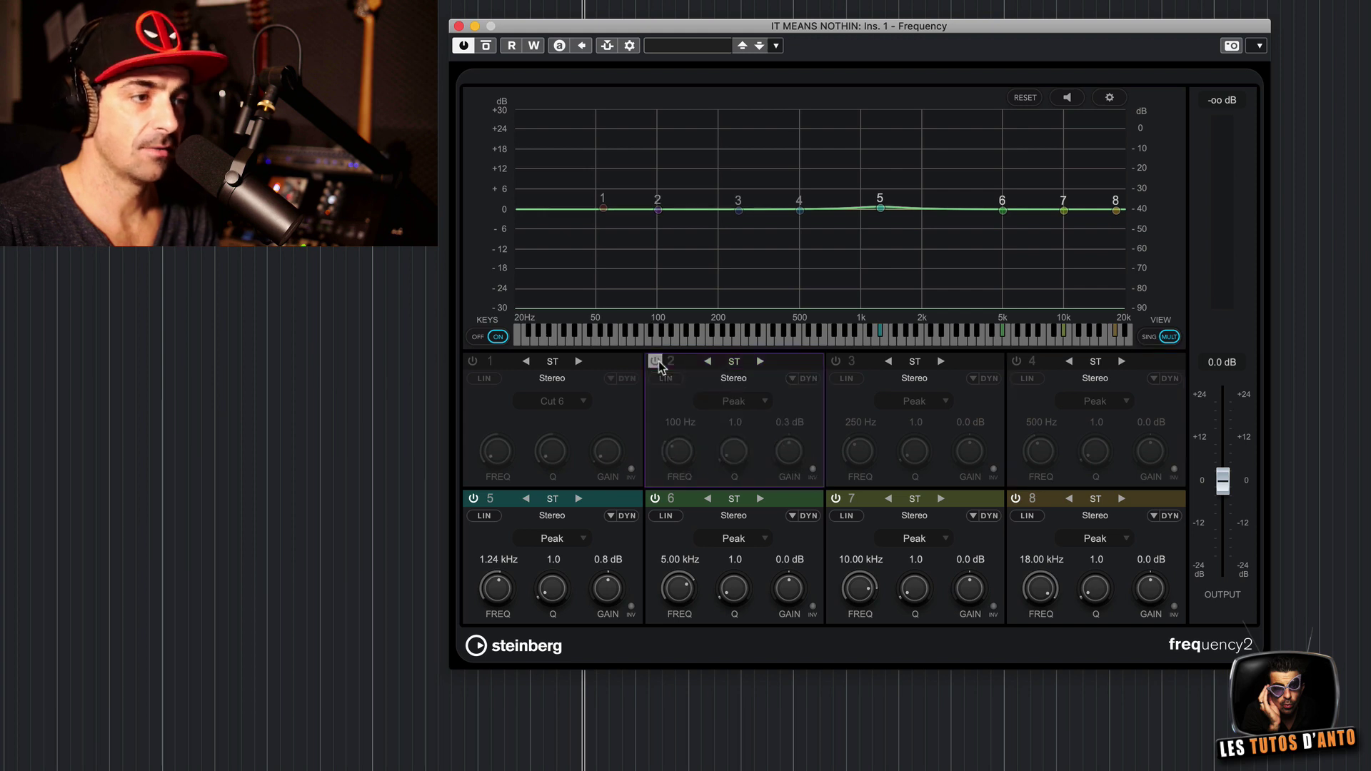
pyautogui.click(655, 362)
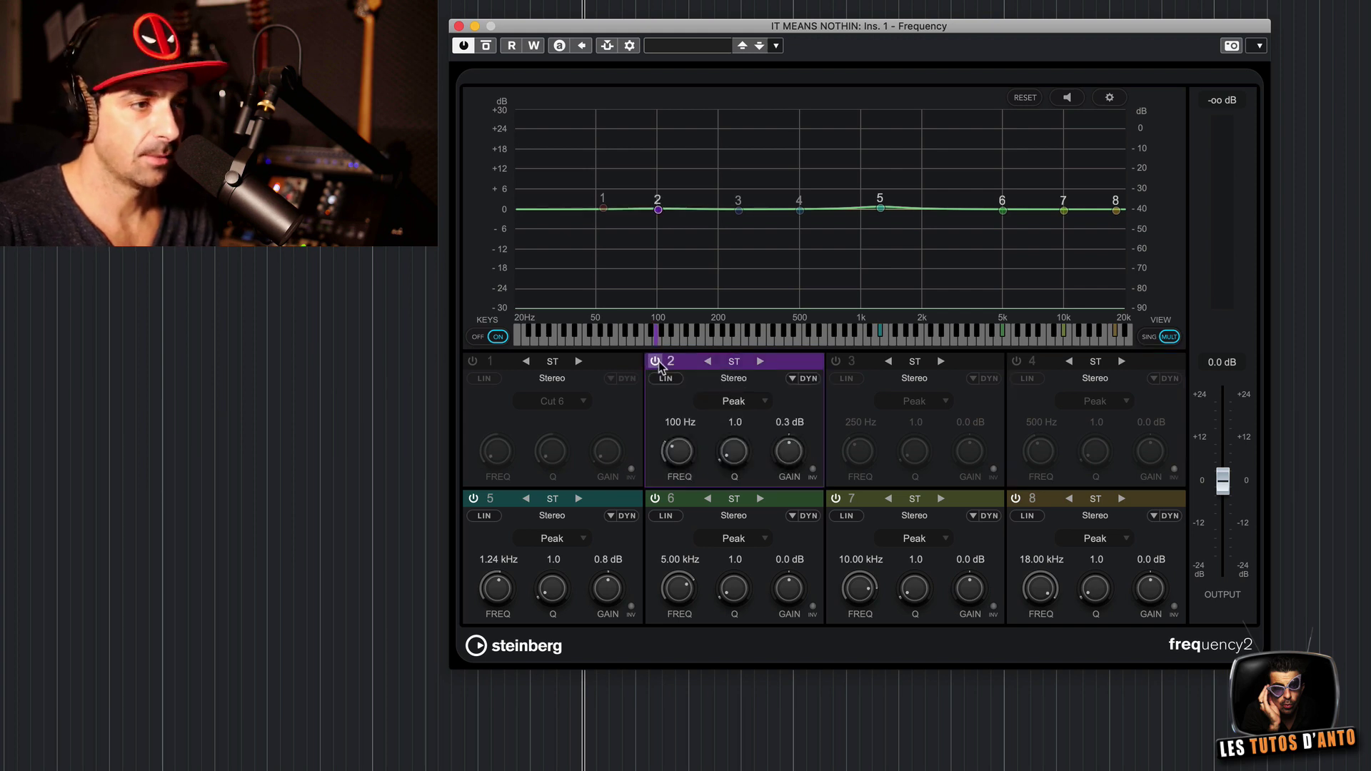
# Set band 2 to mid/side processing, with Q 20 for Mid and about Q 5.5 for Side
pyautogui.click(760, 362)
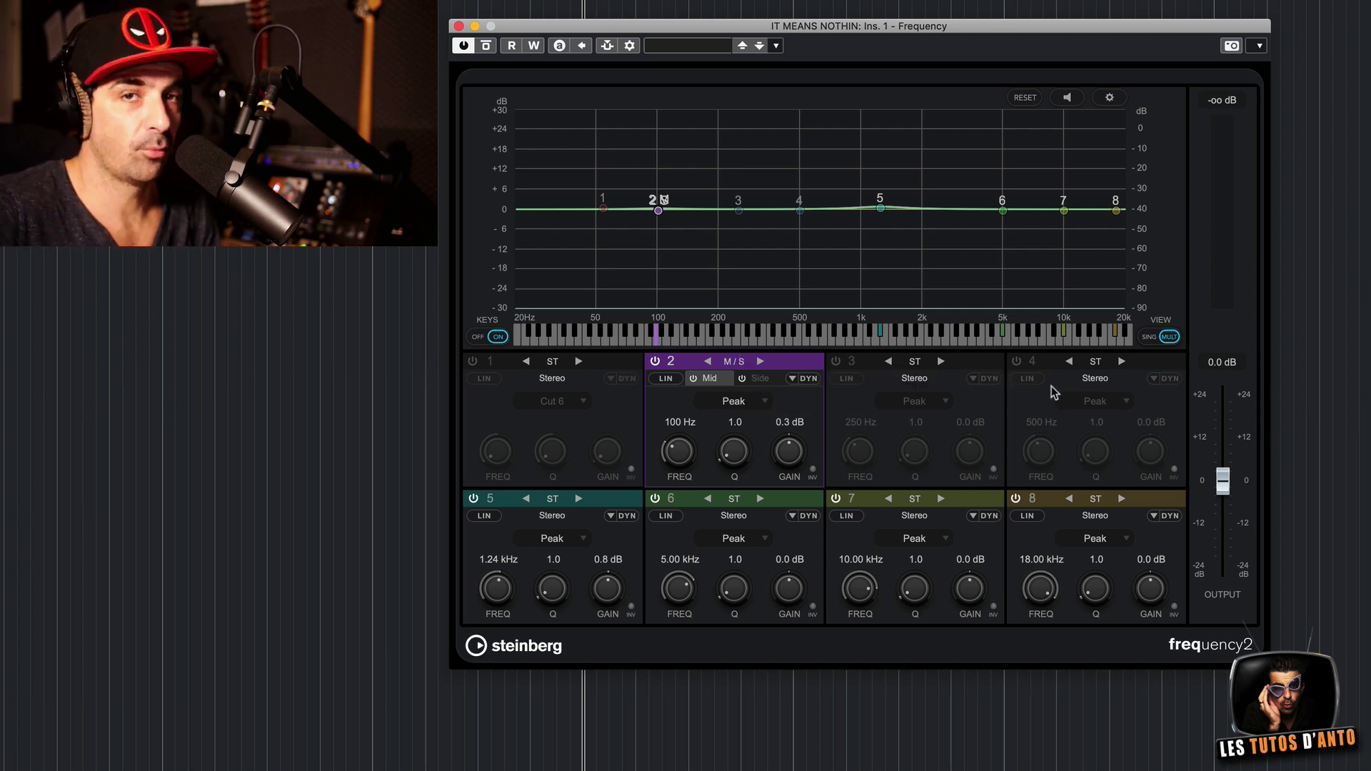
pyautogui.click(751, 379)
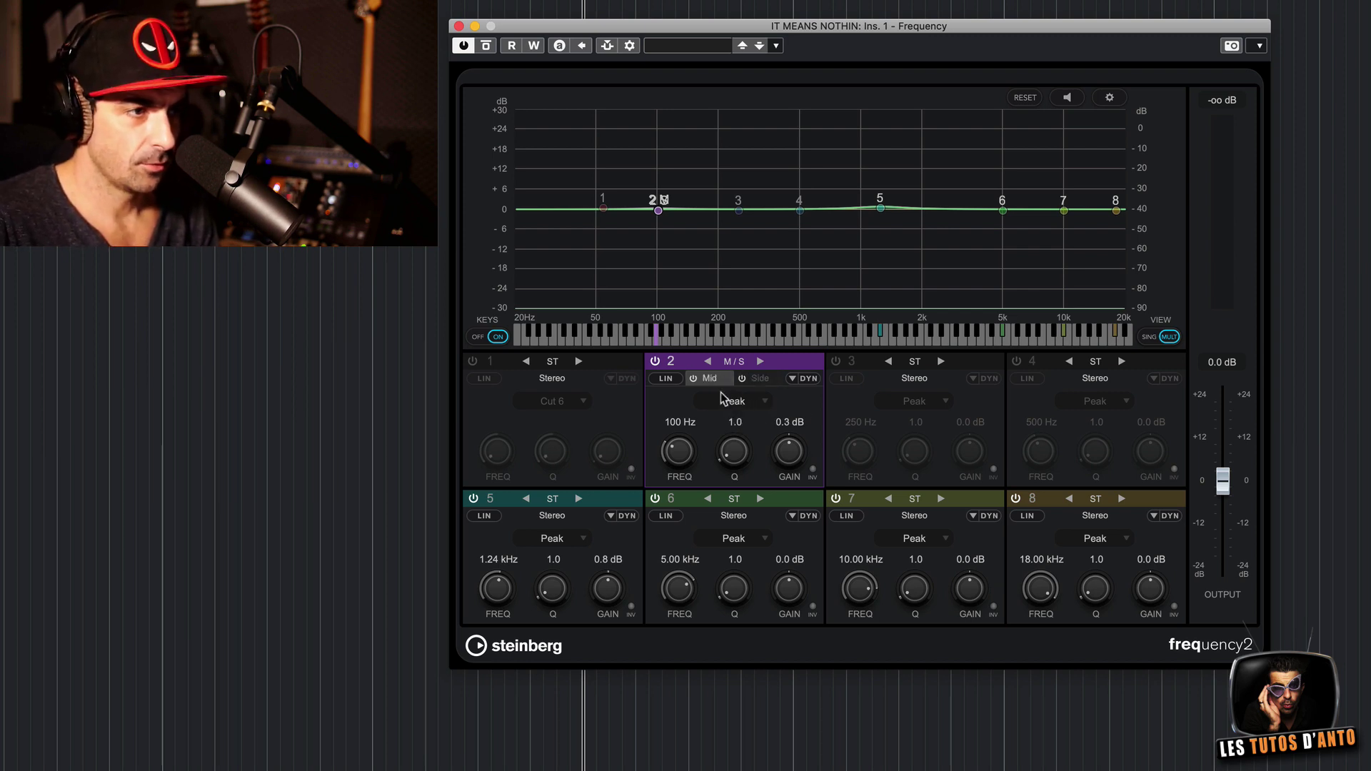
pyautogui.click(696, 382)
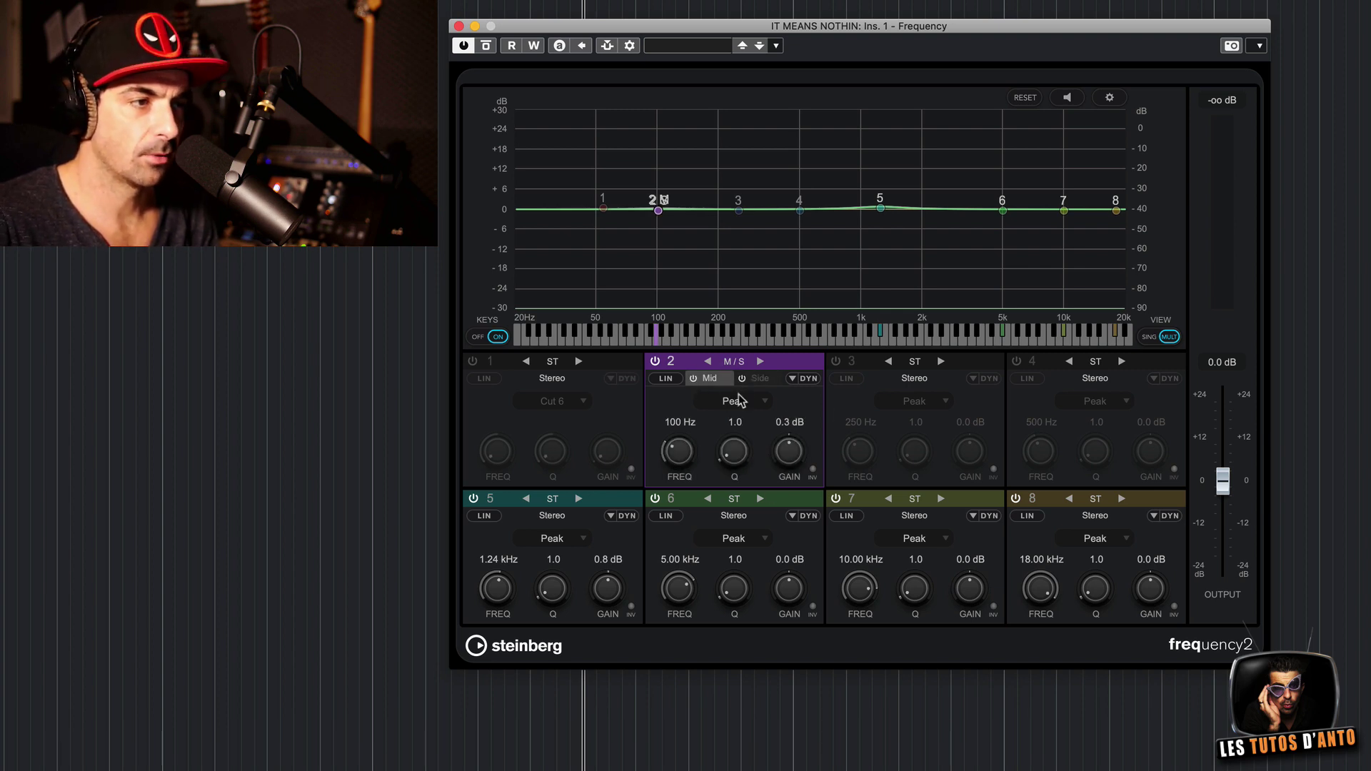
pyautogui.moveTo(732, 450); pyautogui.dragTo(696, 146)
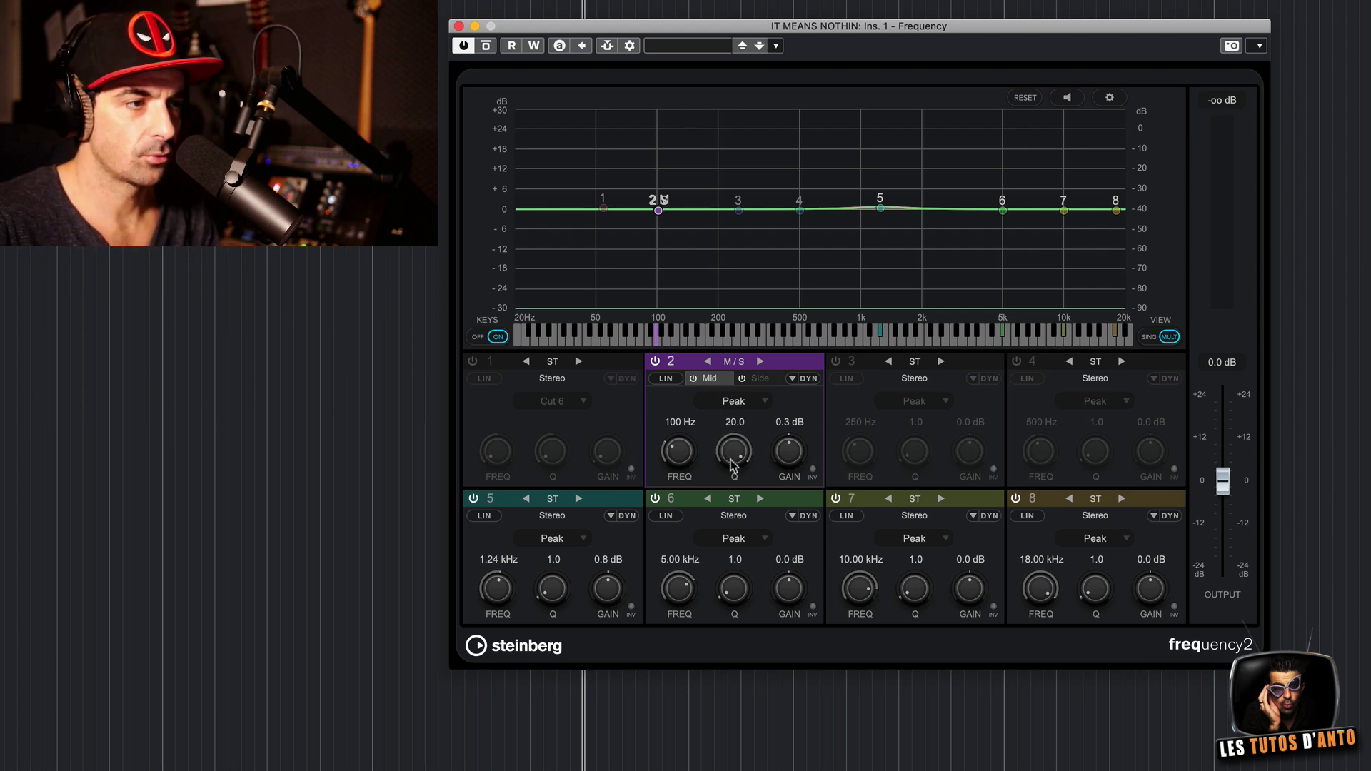
pyautogui.click(761, 378)
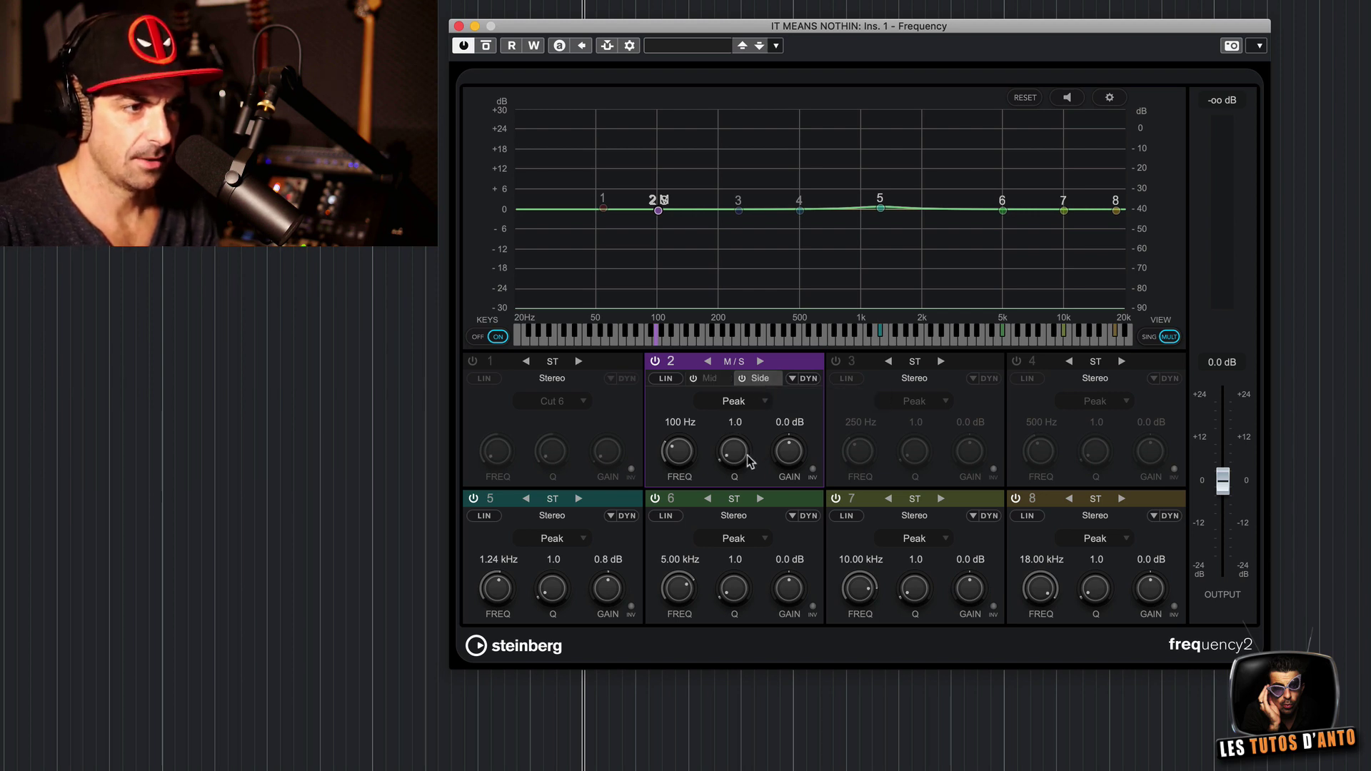
pyautogui.moveTo(749, 460); pyautogui.dragTo(741, 439)
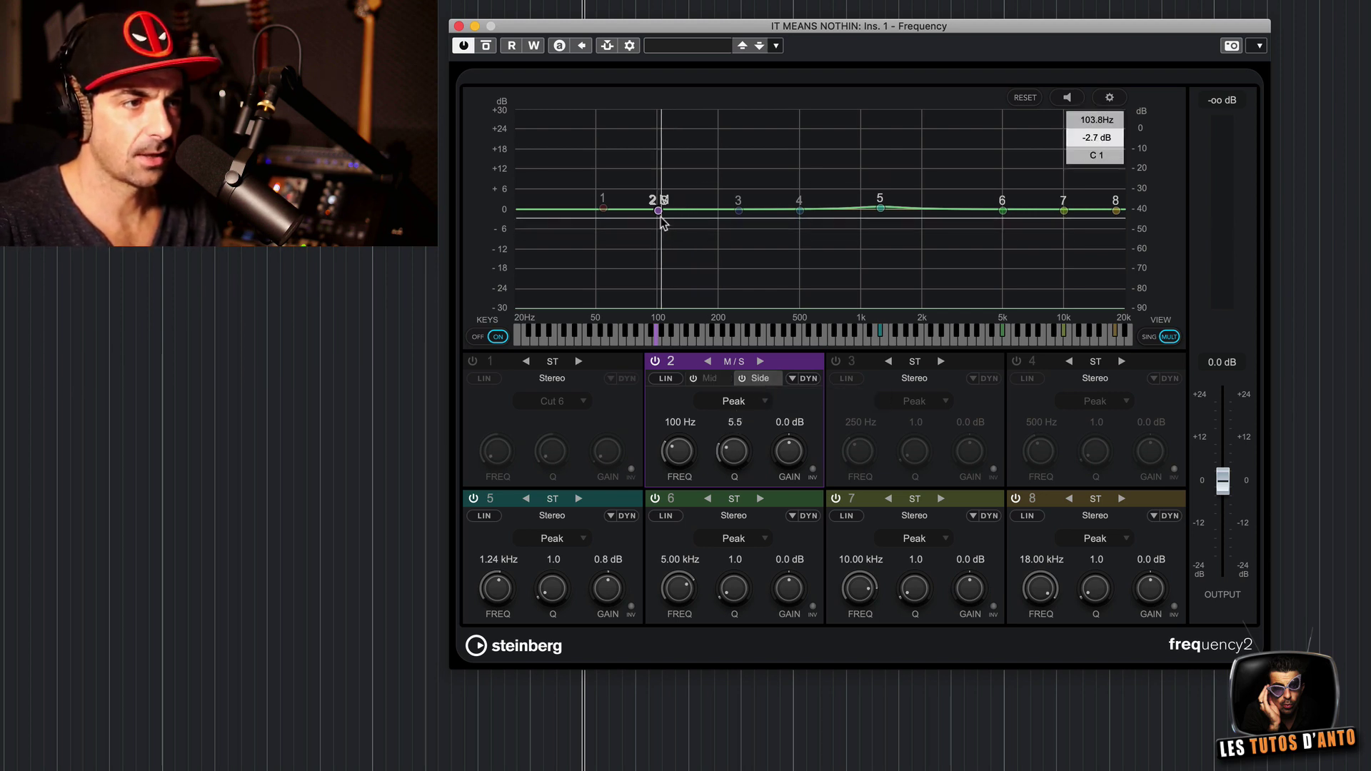
# Boost band 2's Mid at about 160 Hz and cut its Side at about 158 Hz by about 6.4 dB
pyautogui.moveTo(658, 212); pyautogui.dragTo(700, 167)
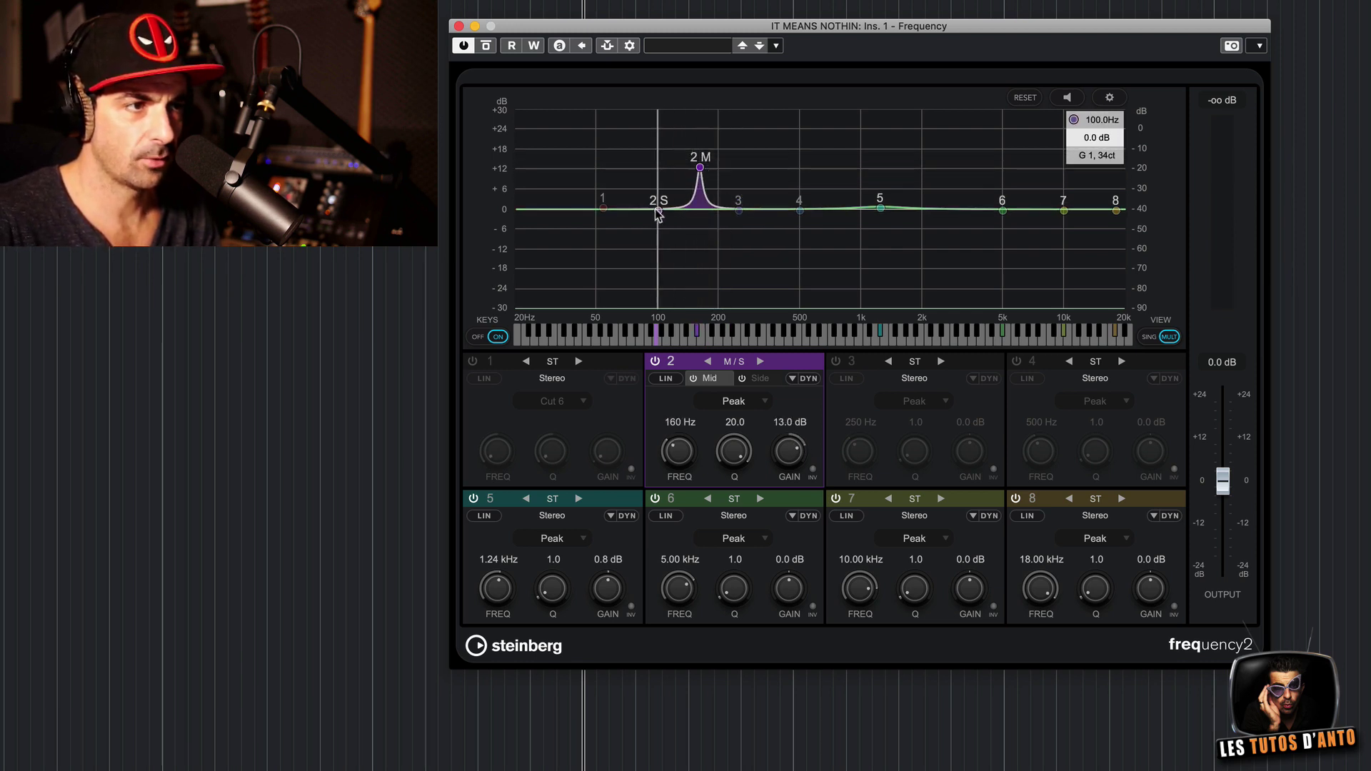
pyautogui.moveTo(658, 212); pyautogui.dragTo(700, 251)
pyautogui.moveTo(701, 170); pyautogui.dragTo(700, 181)
pyautogui.moveTo(700, 252); pyautogui.dragTo(700, 230)
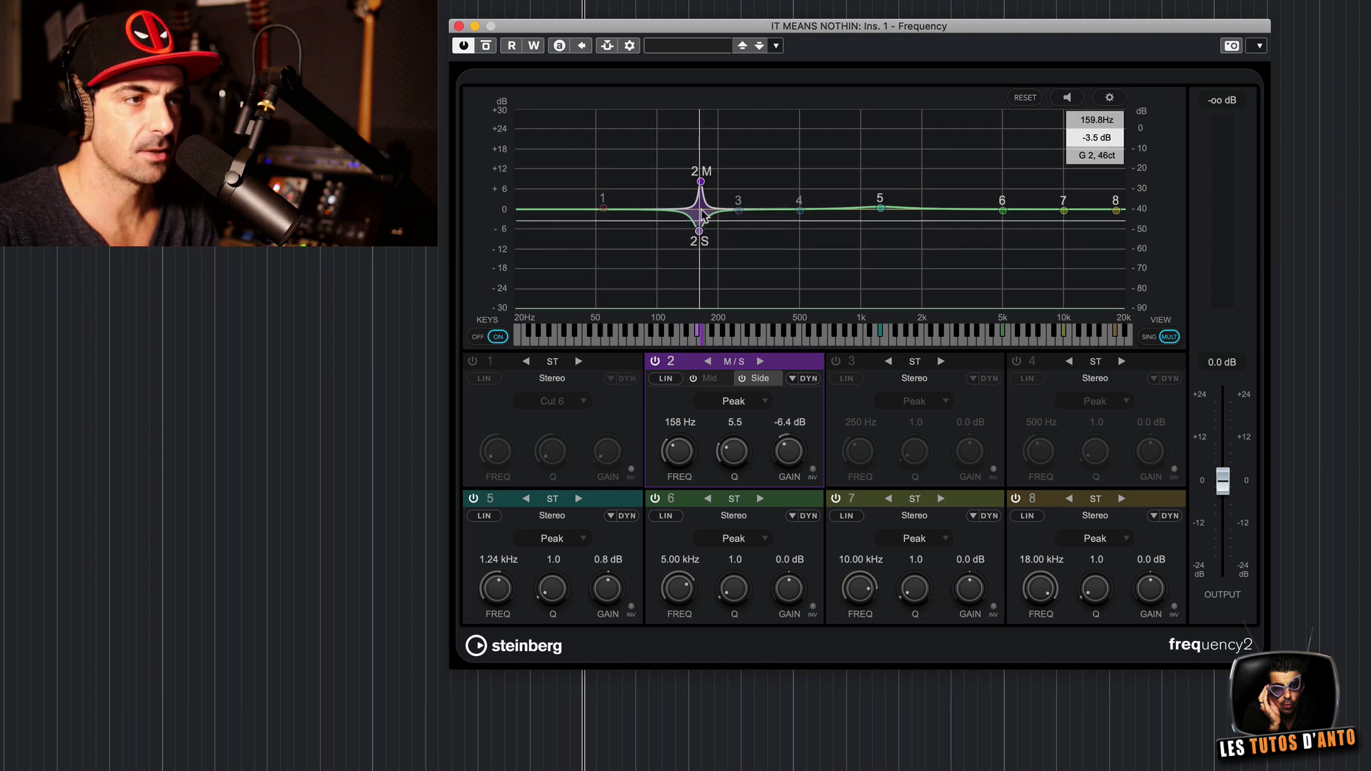
# Shape band 2's Mid to about 94 Hz, 9.3 dB, Q 2.2, and its Side to about 93 Hz, -7.2 dB, Q 5.1
pyautogui.moveTo(701, 182); pyautogui.dragTo(653, 173)
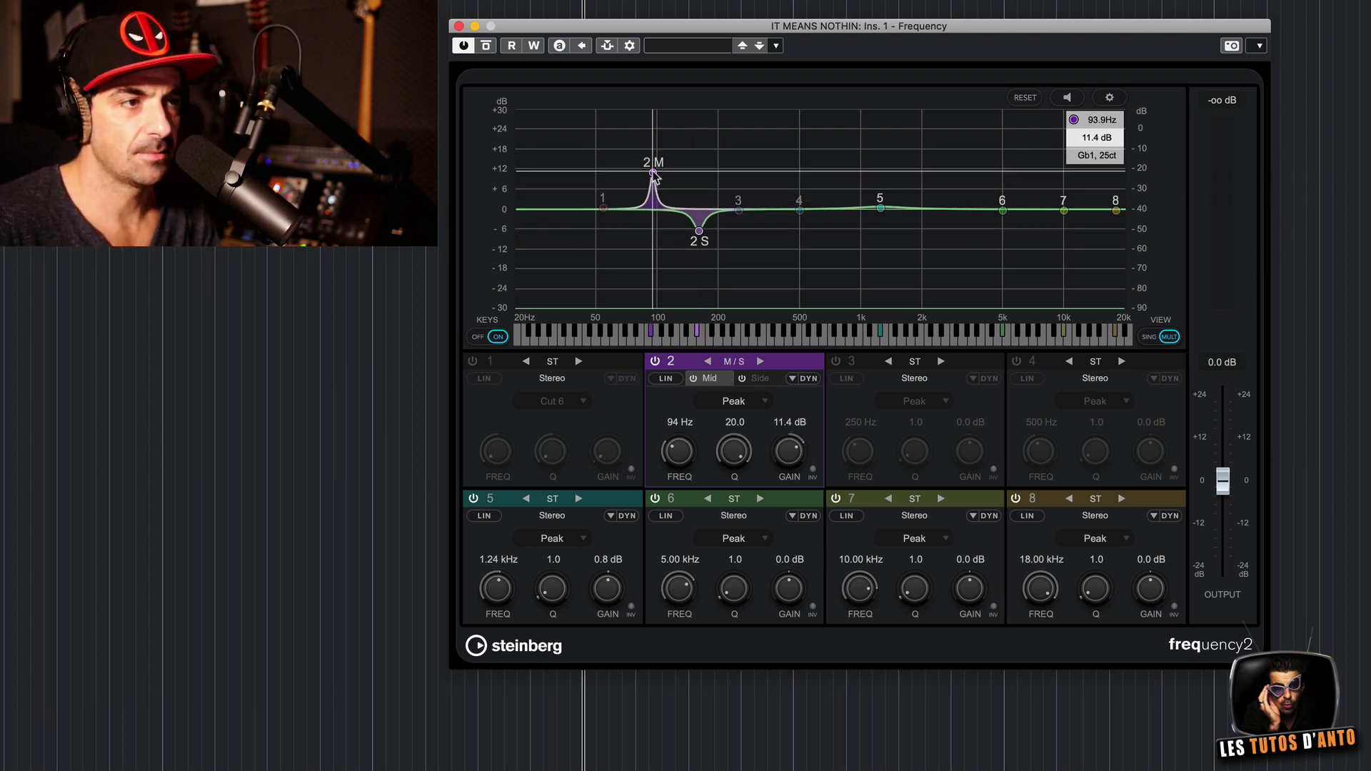
pyautogui.scroll(-10, 651, 174)
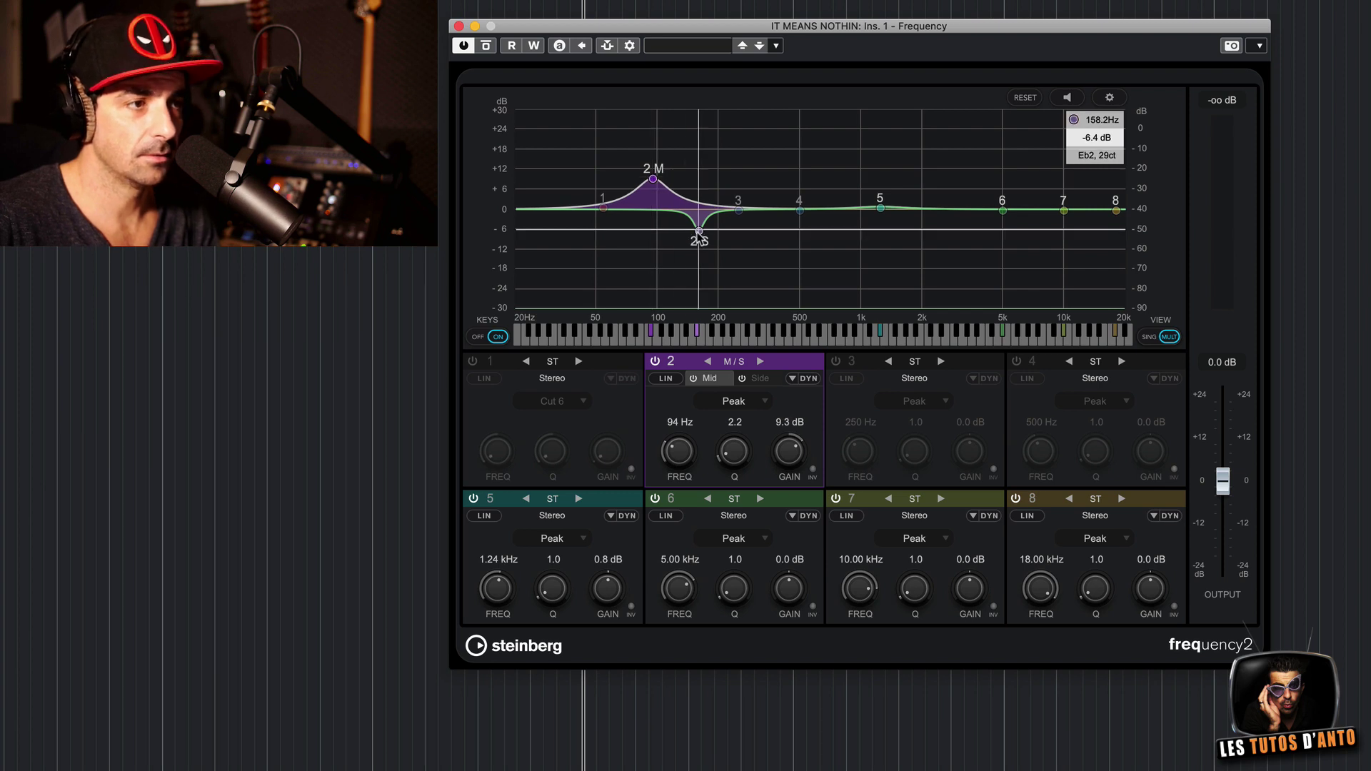
pyautogui.moveTo(699, 231); pyautogui.dragTo(653, 235)
pyautogui.scroll(-6, 652, 236)
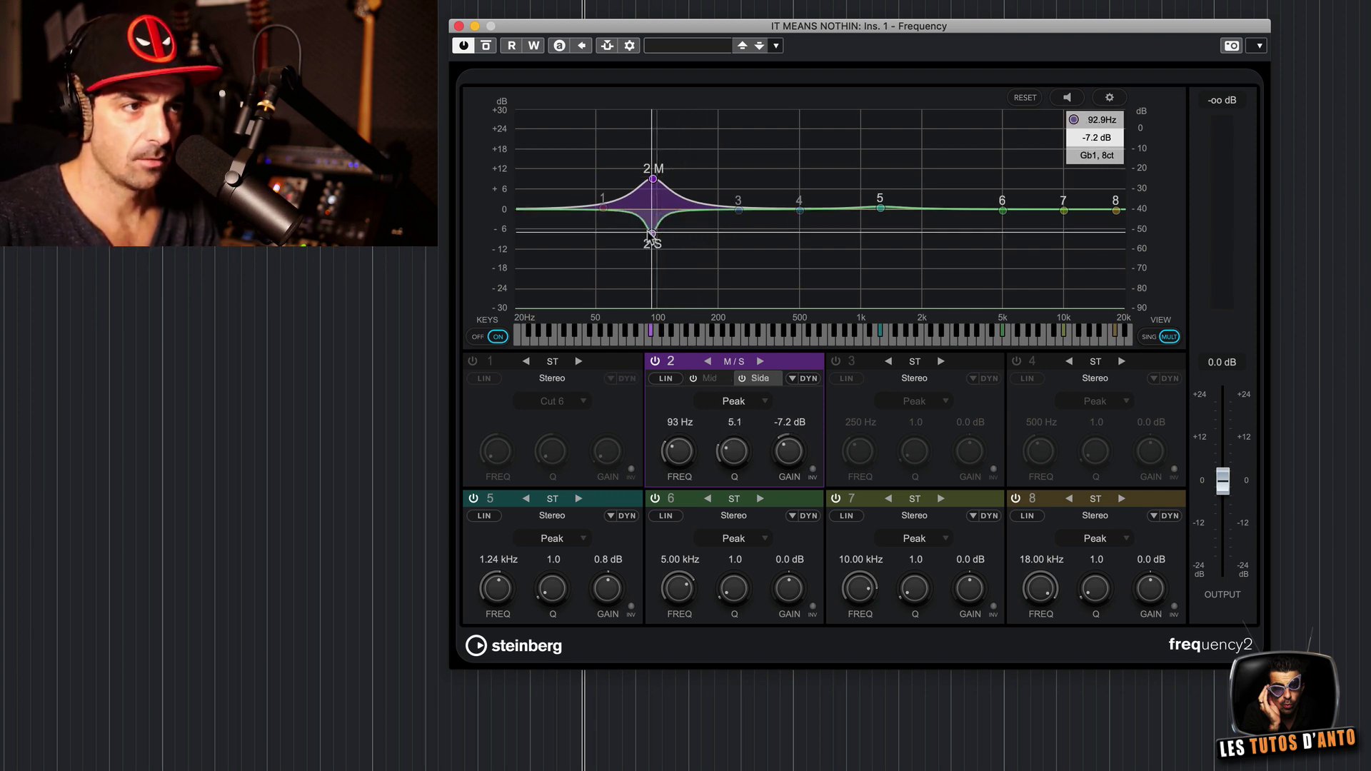
# Shape band 2's Mid to about 59 Hz, 8 dB, Q 2.4, and its Side to about 58 Hz, -8 dB, Q 3.7
pyautogui.scroll(-5, 652, 179)
pyautogui.moveTo(652, 179); pyautogui.dragTo(611, 184)
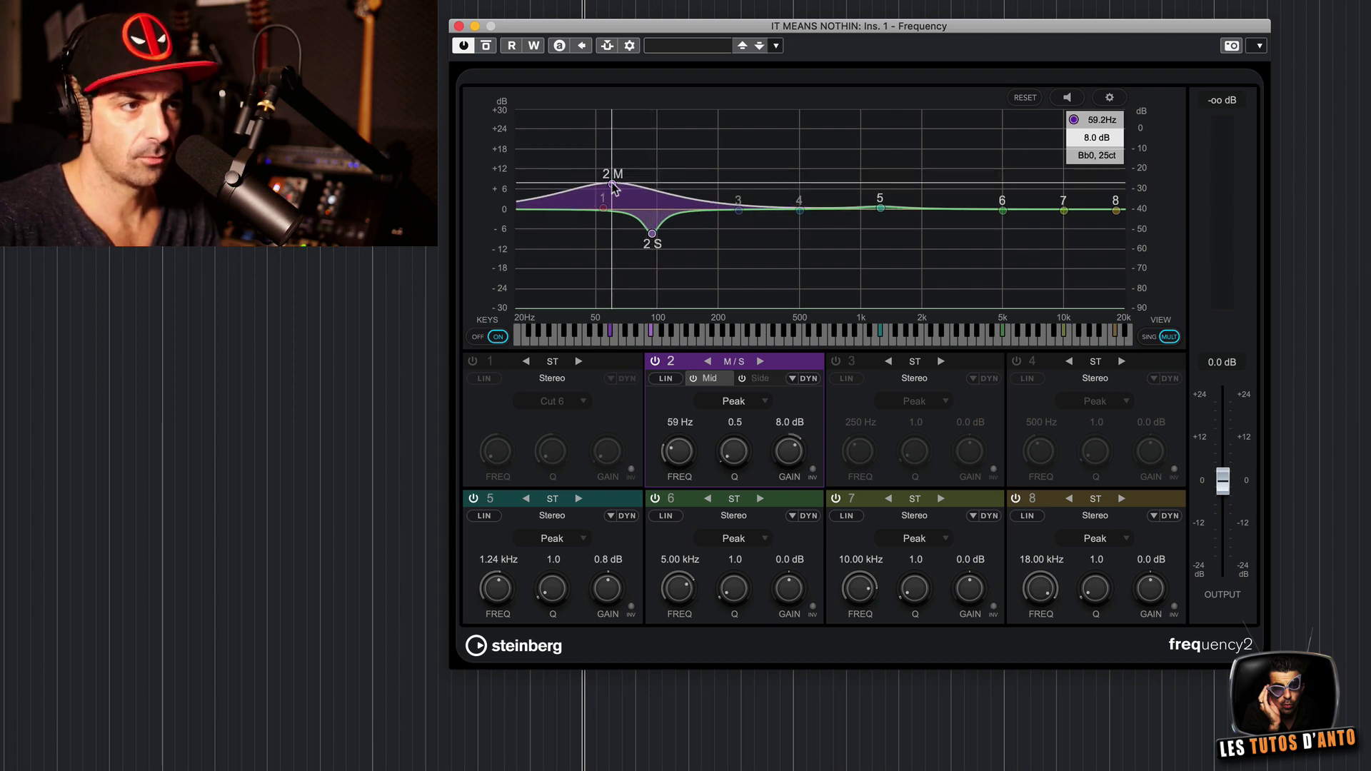
pyautogui.scroll(10, 612, 186)
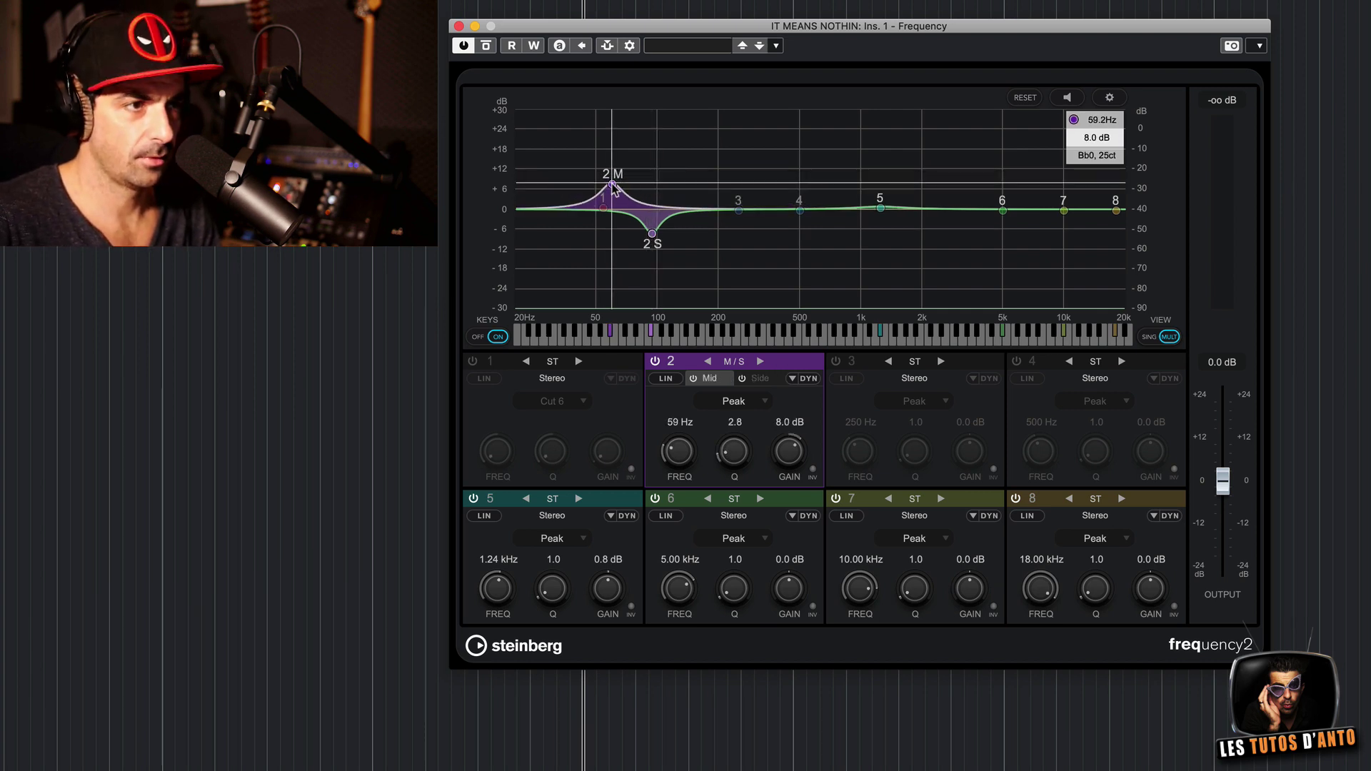
pyautogui.moveTo(652, 234); pyautogui.dragTo(611, 236)
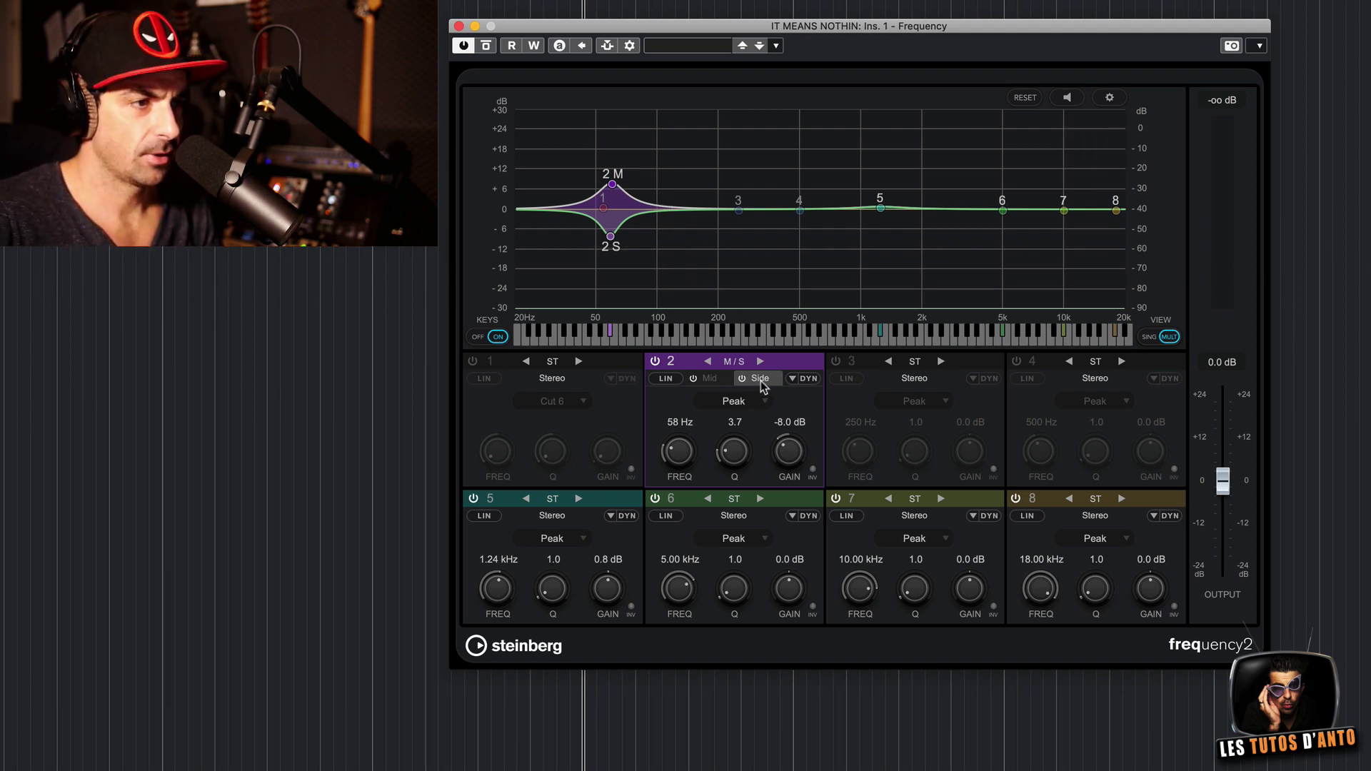
# Set band 2's Mid to about 149 Hz, Q 5.5 and 11.8 dB, and invert its gain and back
pyautogui.click(705, 379)
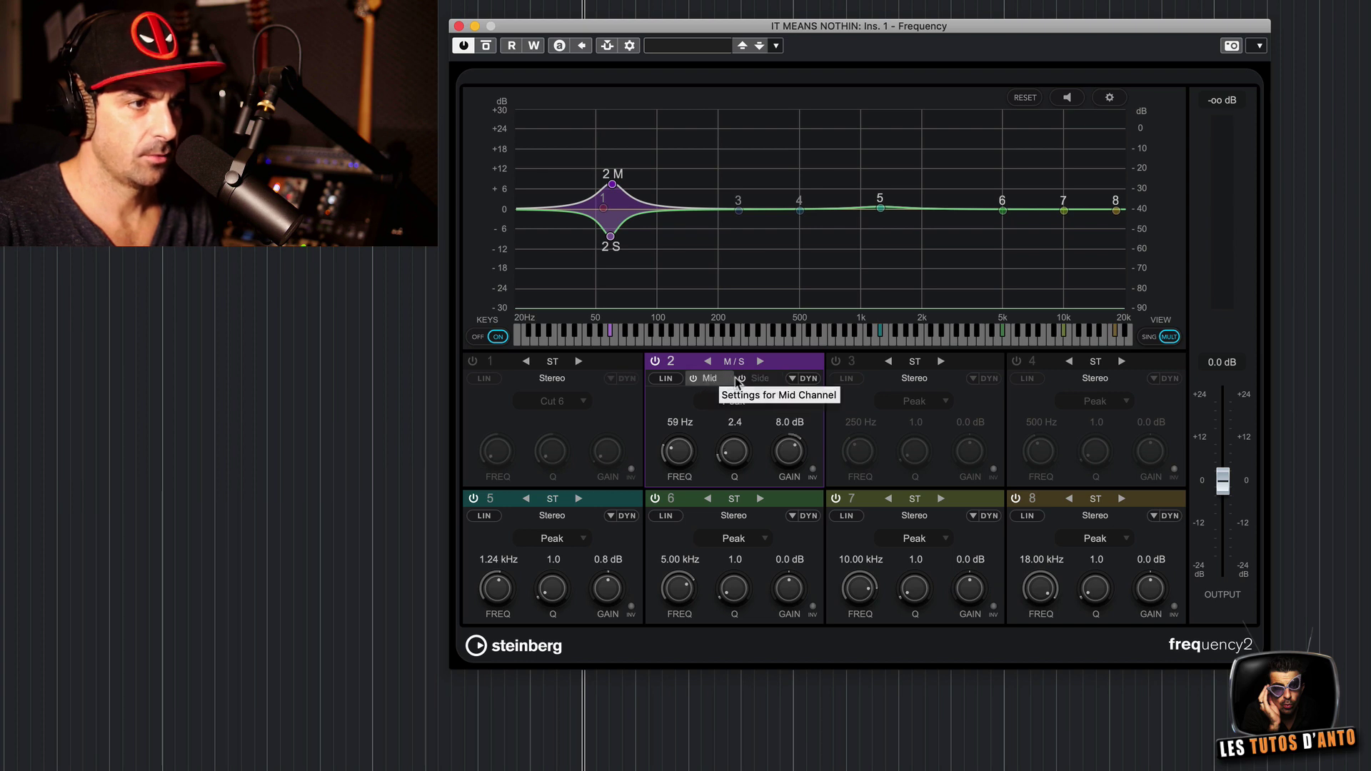
pyautogui.moveTo(682, 458); pyautogui.dragTo(722, 379)
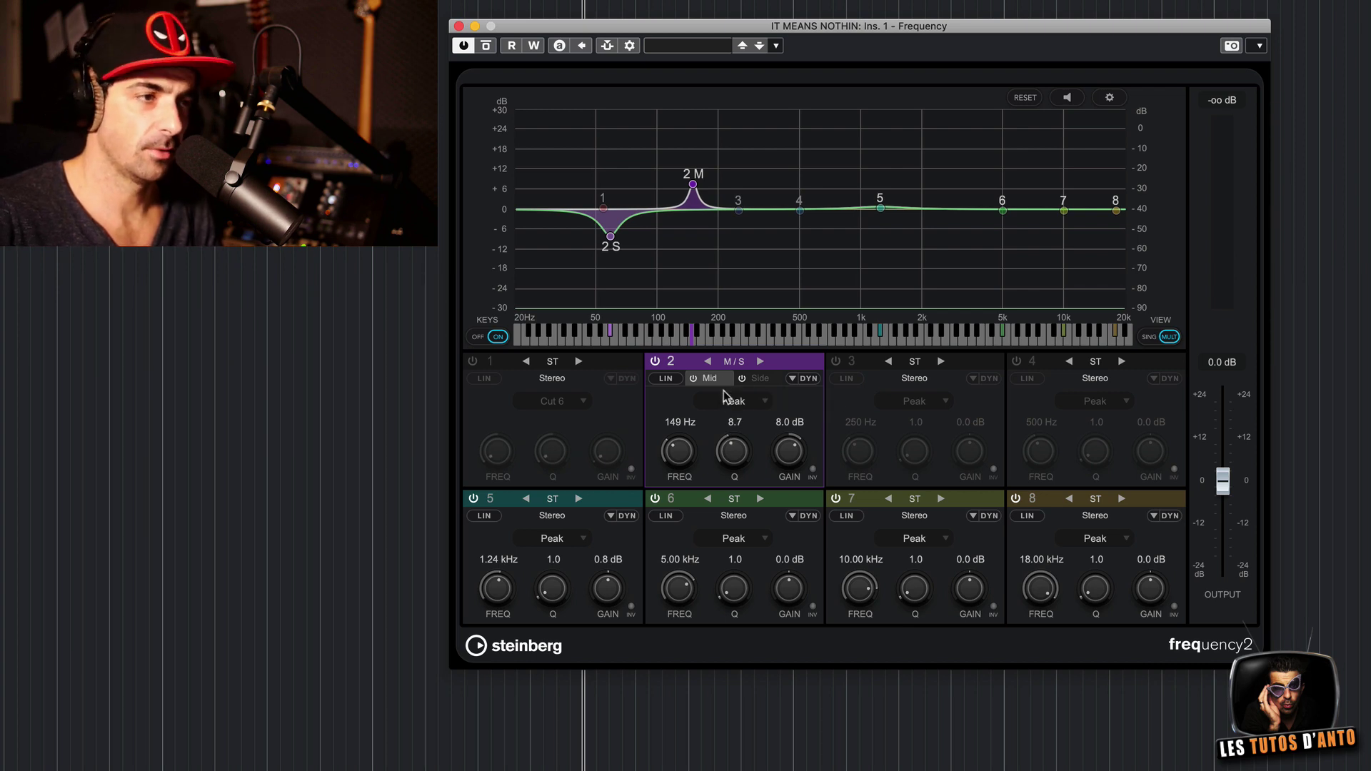
pyautogui.moveTo(733, 451); pyautogui.dragTo(793, 477)
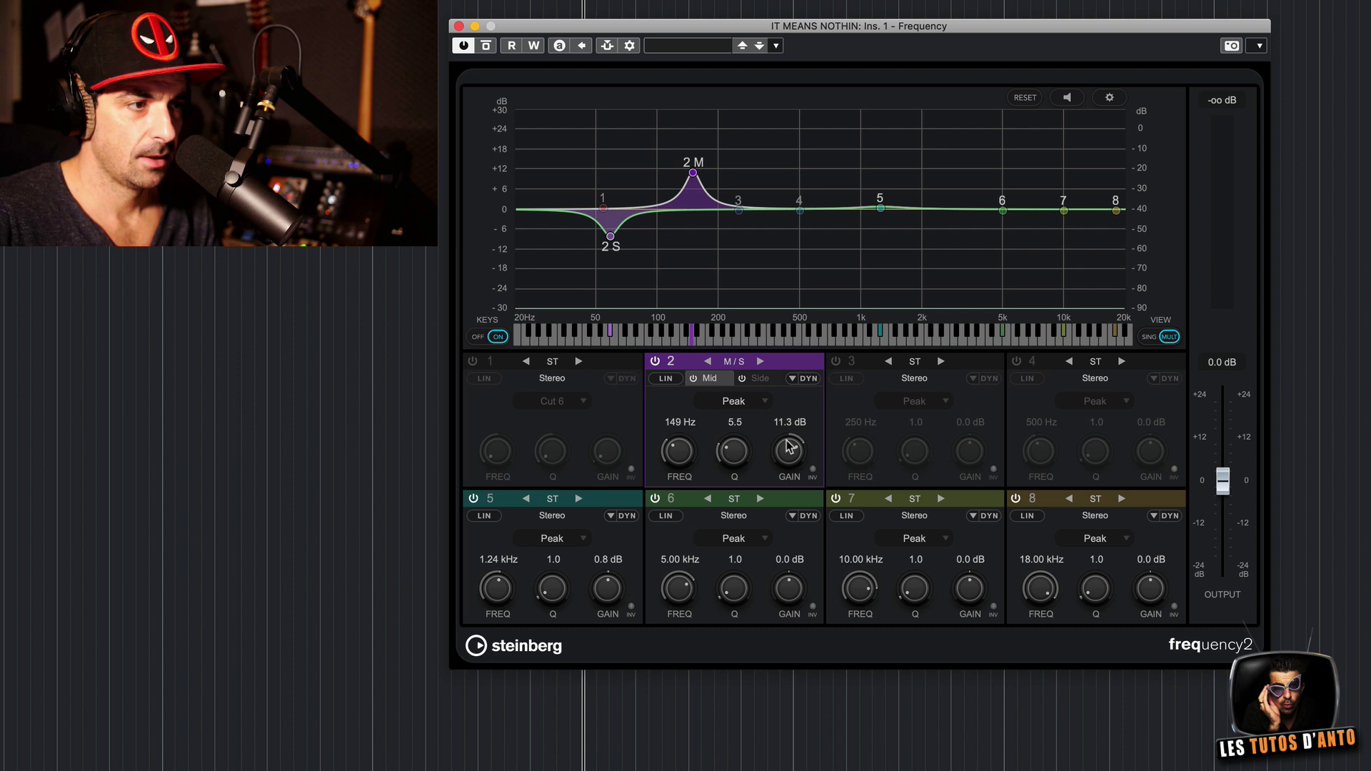
pyautogui.click(812, 469)
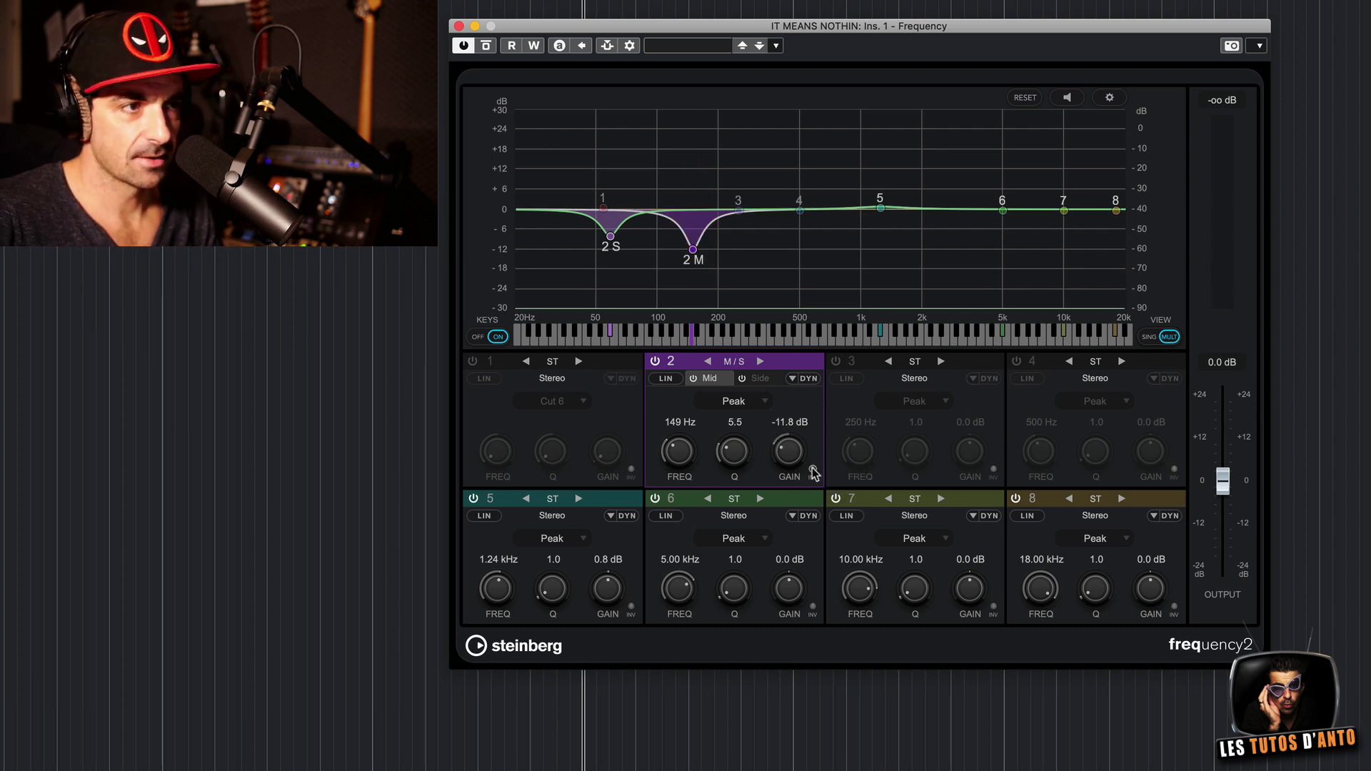
pyautogui.click(812, 469)
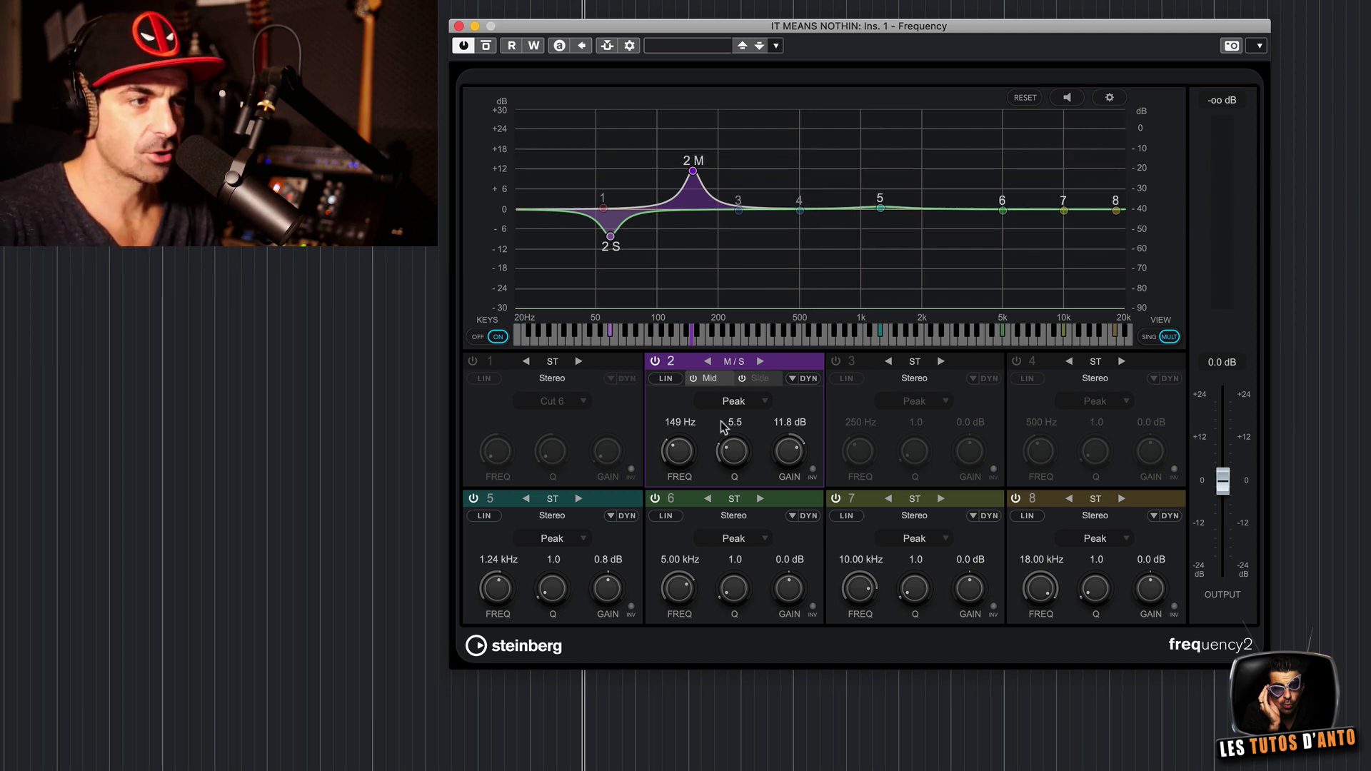
# Move band 2's Mid up to about 385 Hz, and flip its gain to negative and back to positive
pyautogui.moveTo(677, 451)
pyautogui.mouseDown()
pyautogui.moveTo(677, 421)
pyautogui.moveTo(677, 451)
pyautogui.moveTo(679, 439)
pyautogui.mouseUp()
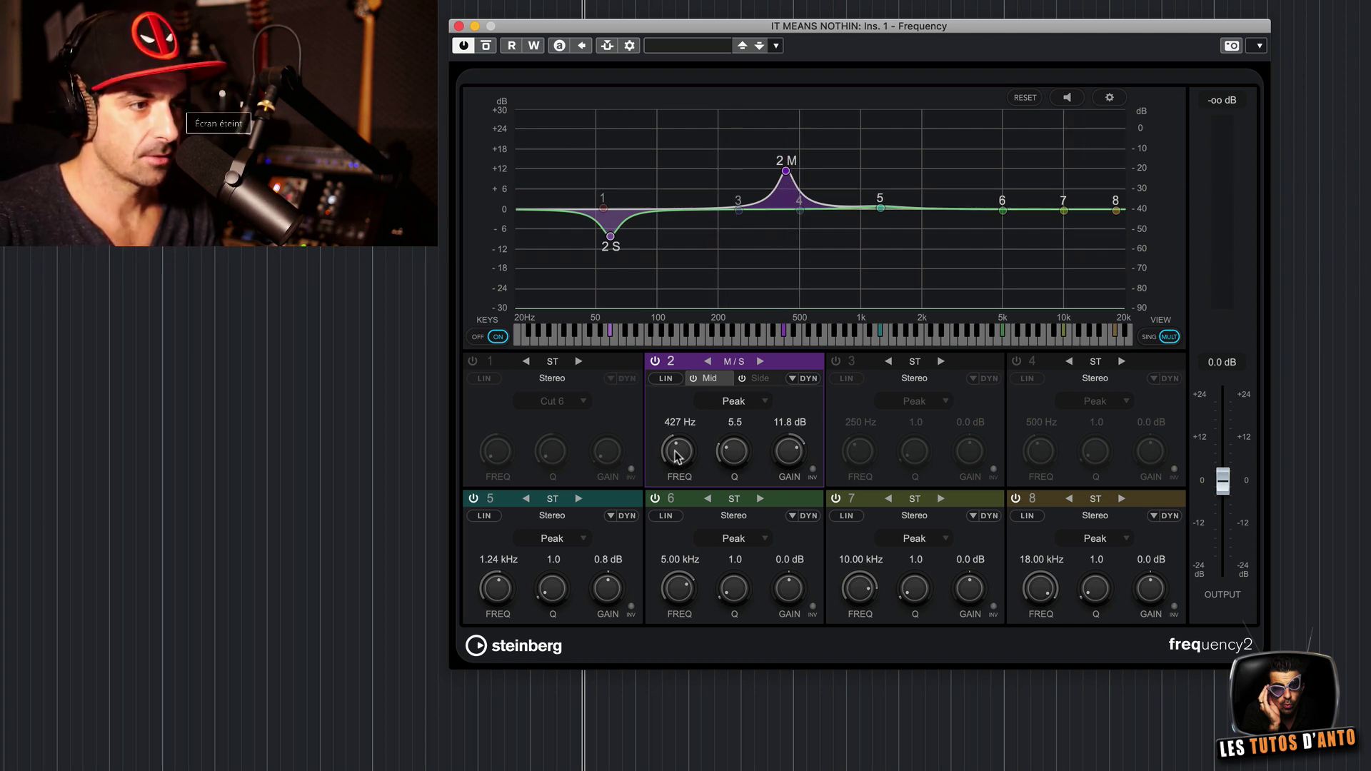
pyautogui.moveTo(679, 450)
pyautogui.mouseDown()
pyautogui.moveTo(679, 463)
pyautogui.moveTo(679, 437)
pyautogui.mouseUp()
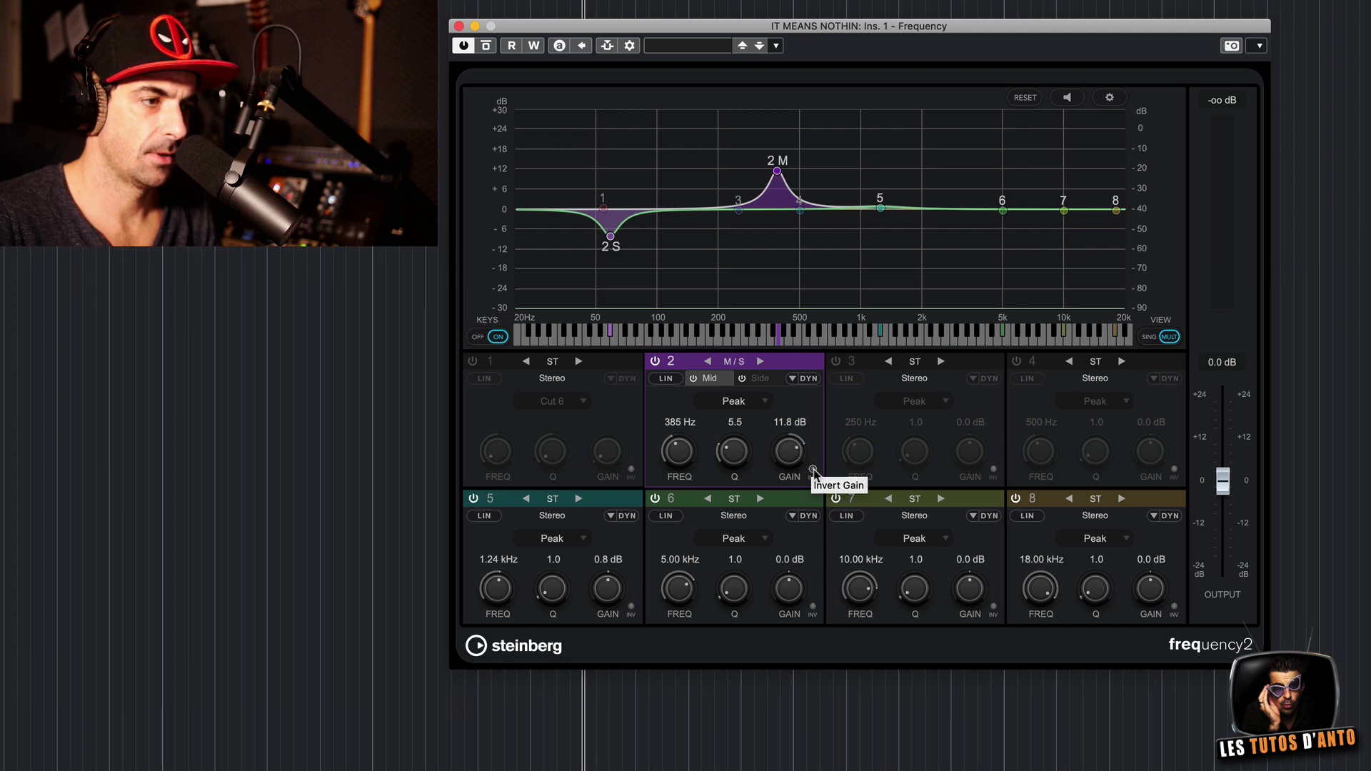
pyautogui.click(813, 470)
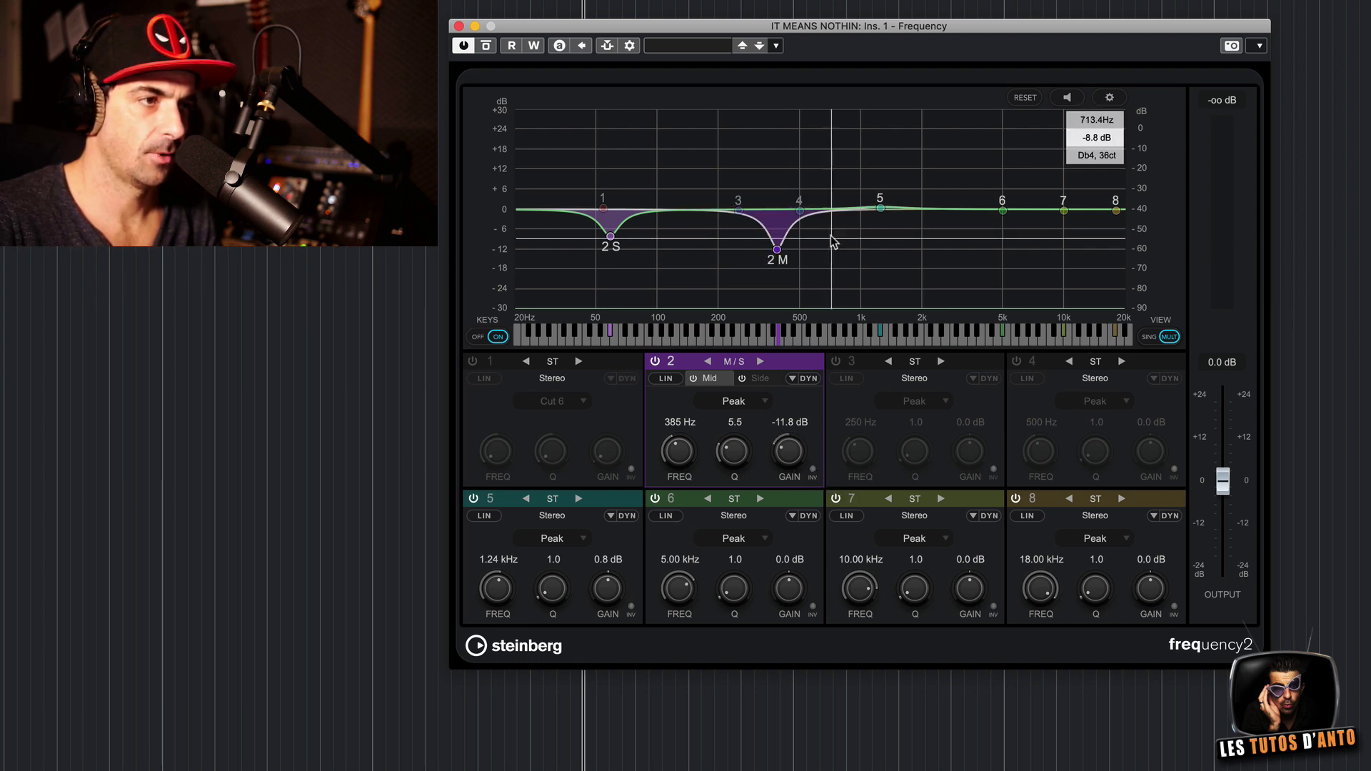
pyautogui.click(813, 470)
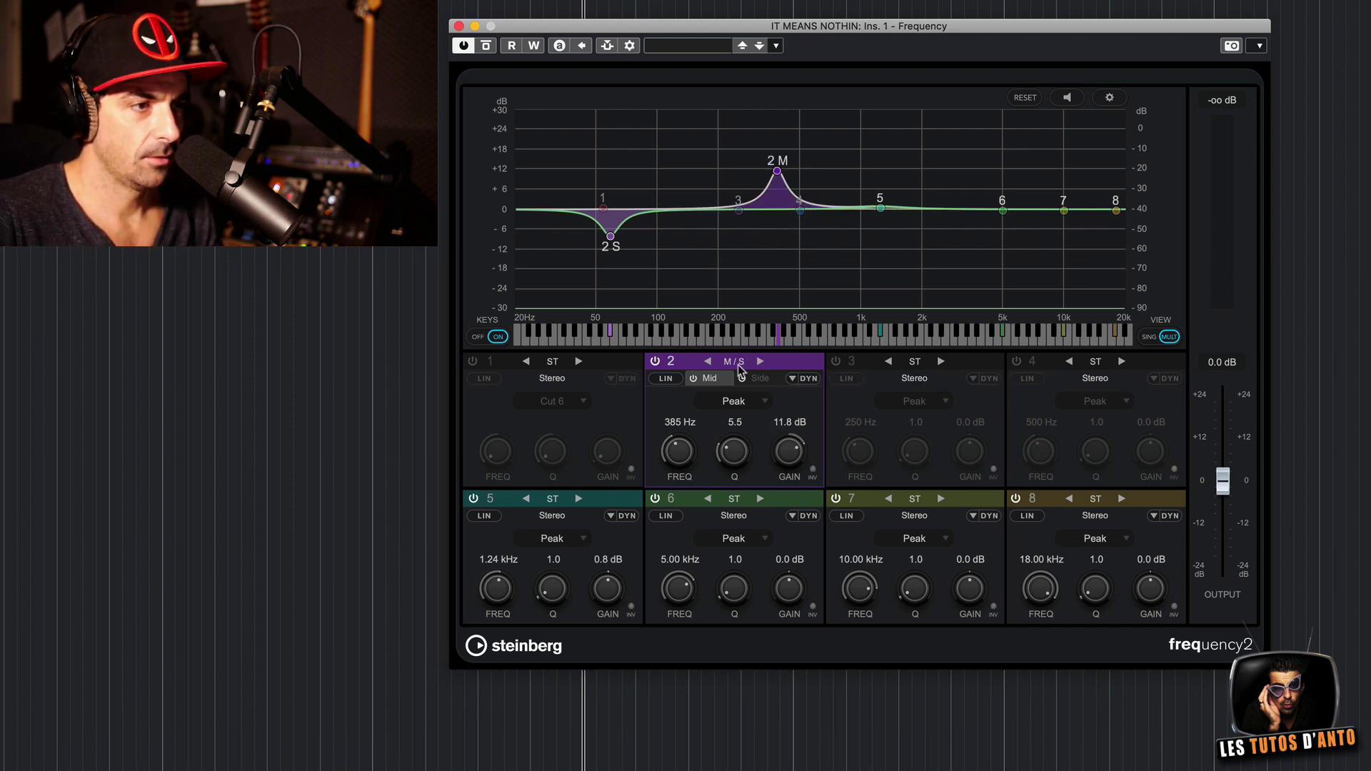
# Return band 2 to stereo processing, and toggle its linear phase processing on and off
pyautogui.click(709, 362)
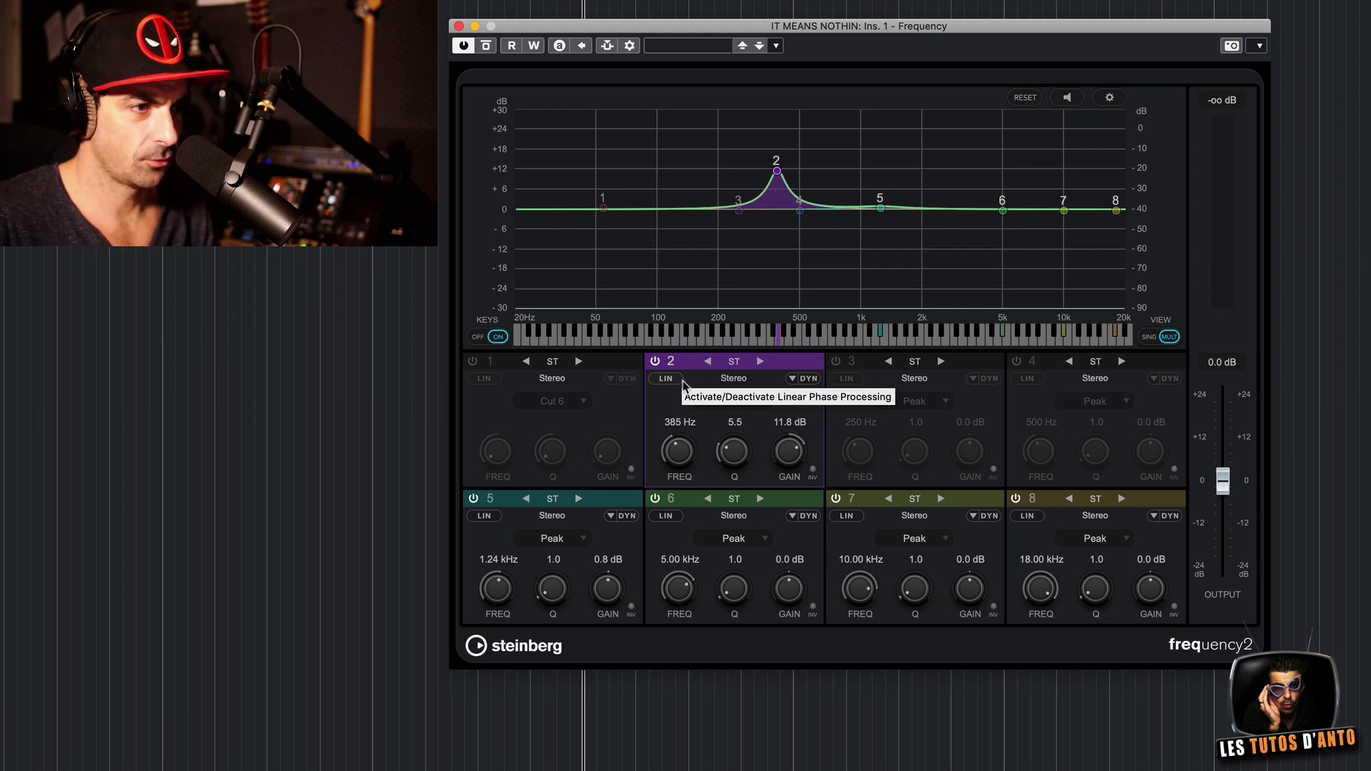
pyautogui.click(664, 379)
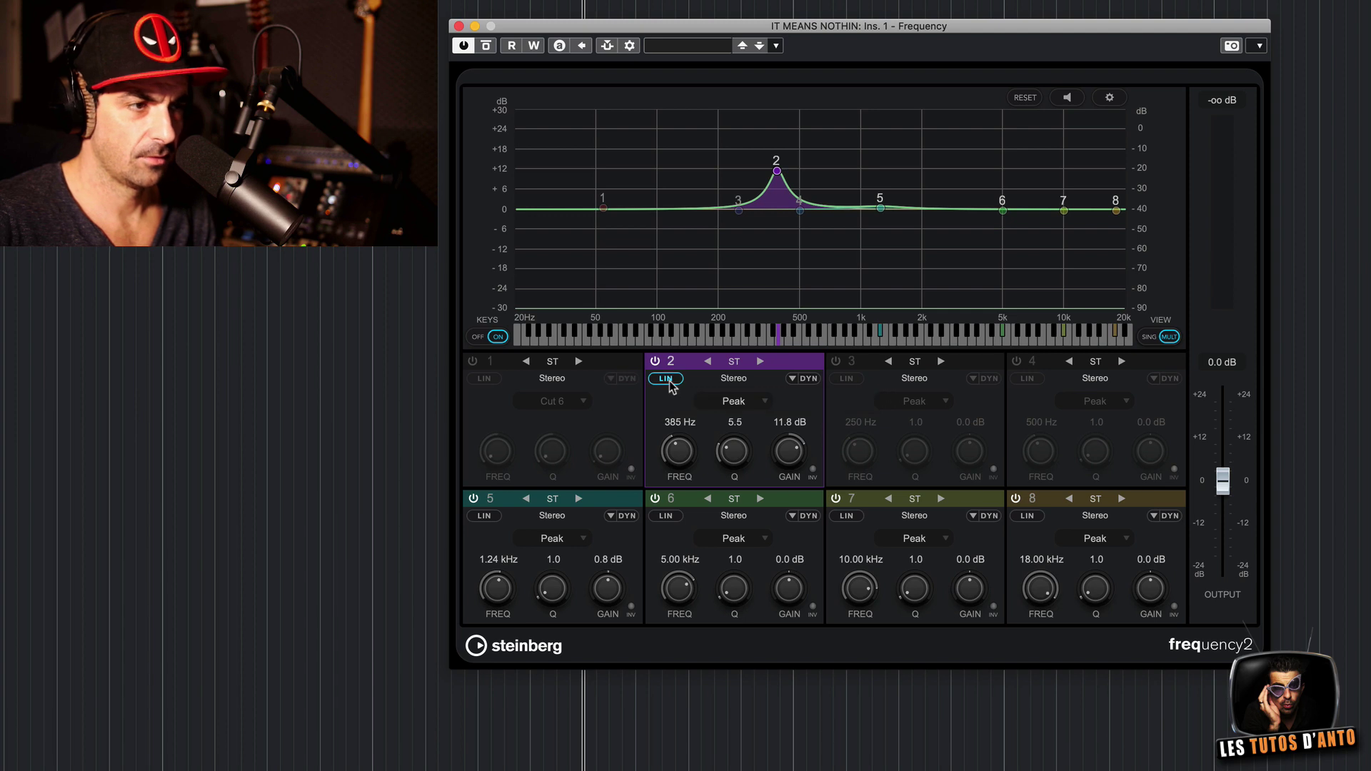
pyautogui.click(669, 381)
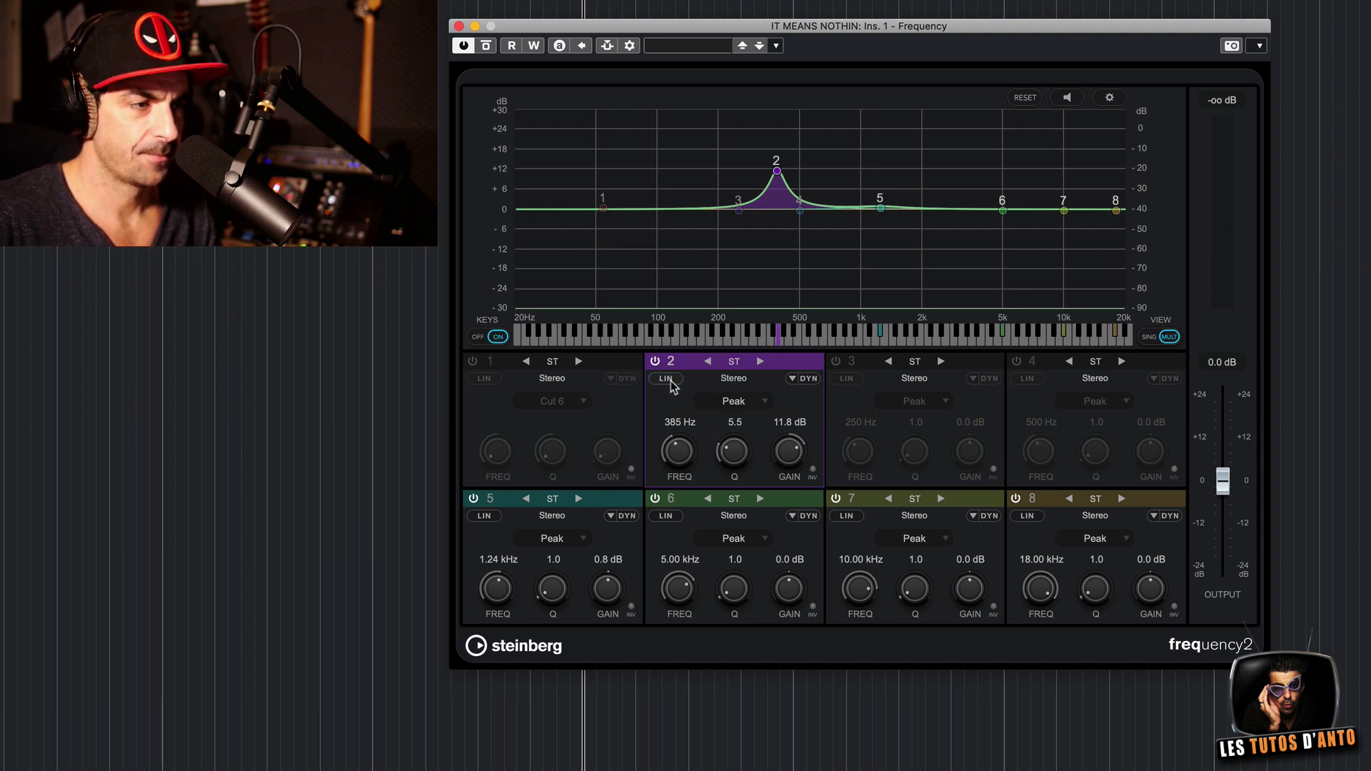
# Enable dynamic processing on band 2 and show its threshold, ratio, attack and release controls
pyautogui.moveTo(780, 175)
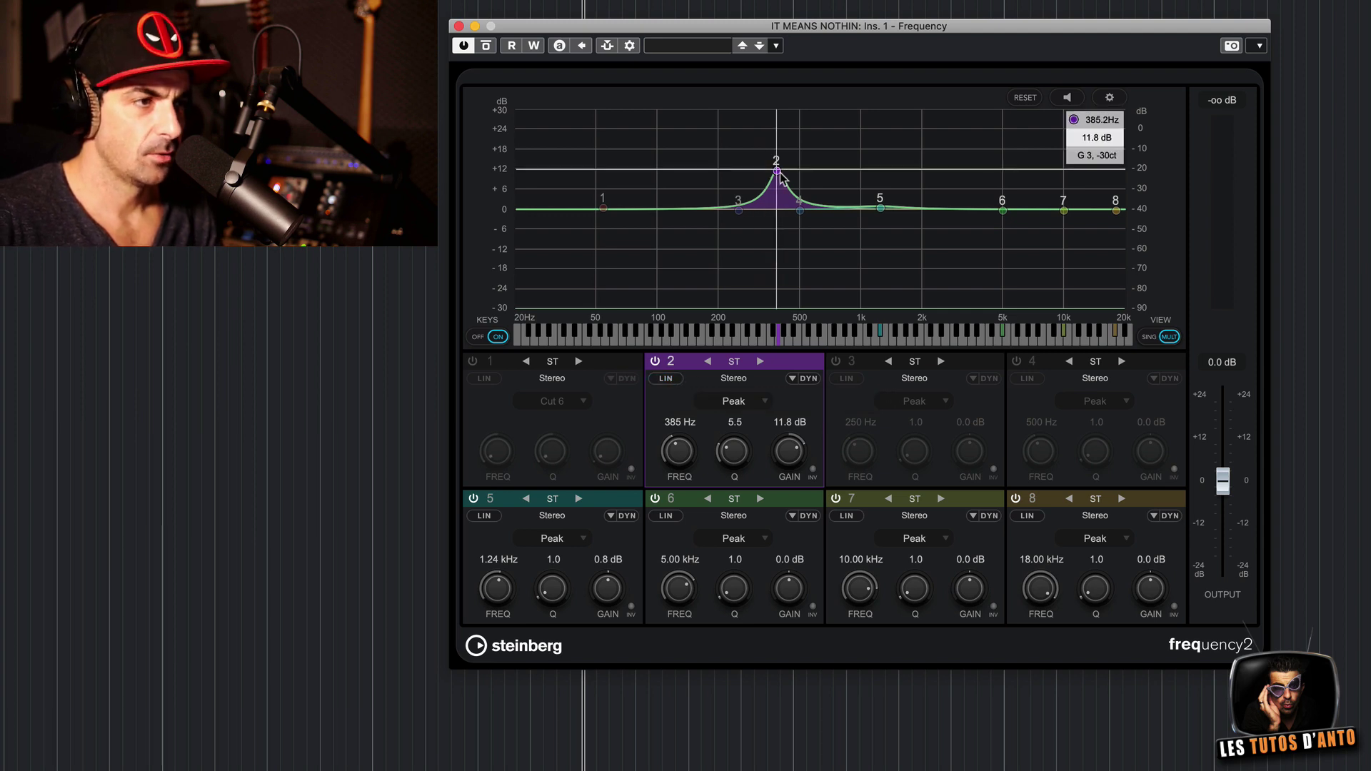
pyautogui.click(793, 379)
pyautogui.click(808, 379)
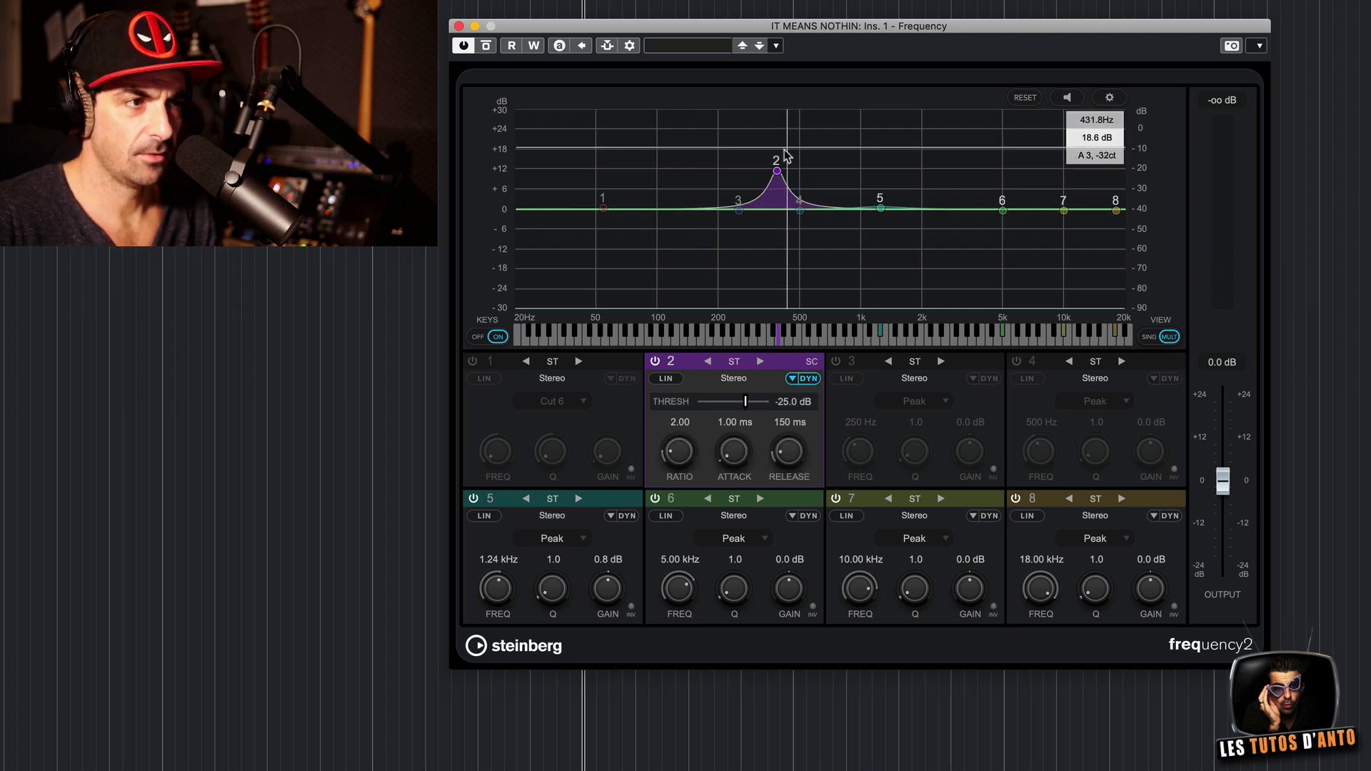
# Bring band 2's gain down close to 0 dB and turn the band off
pyautogui.moveTo(777, 171); pyautogui.dragTo(778, 212)
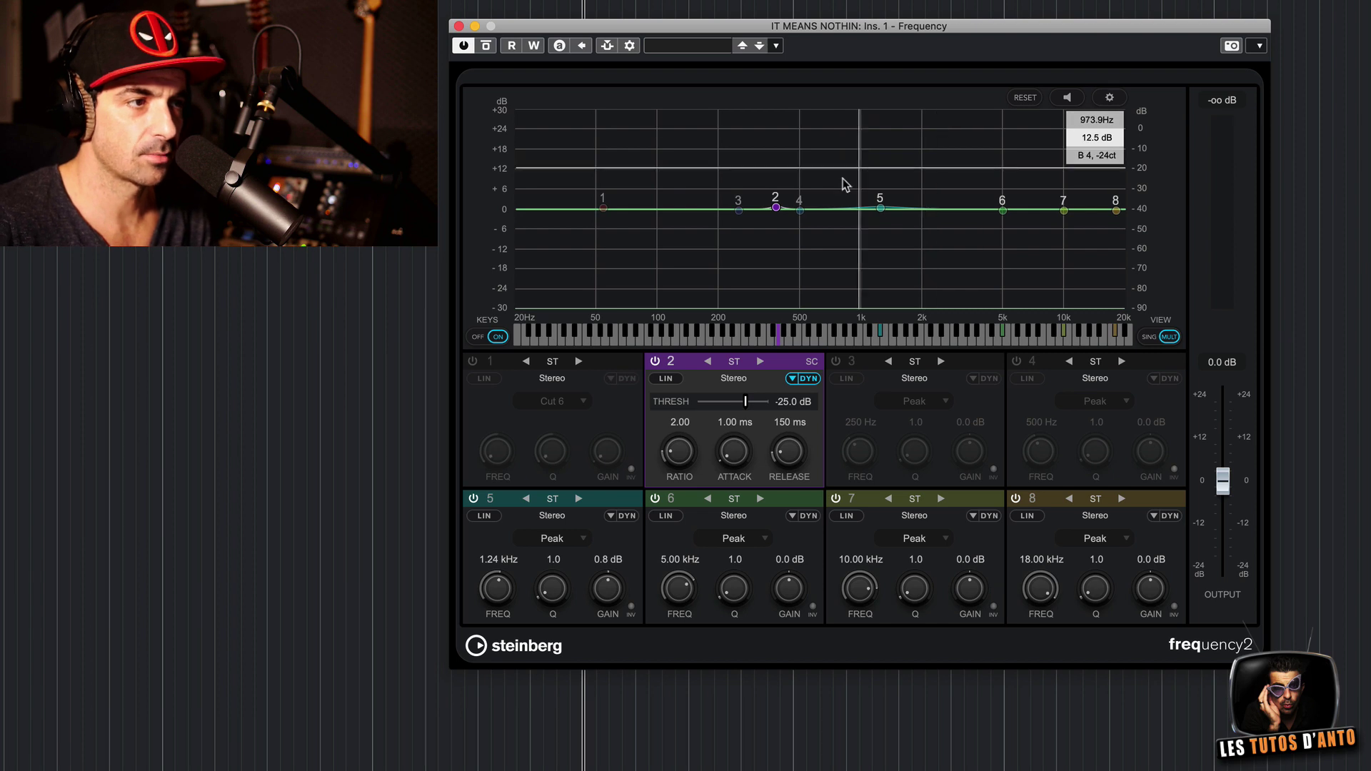
pyautogui.click(655, 362)
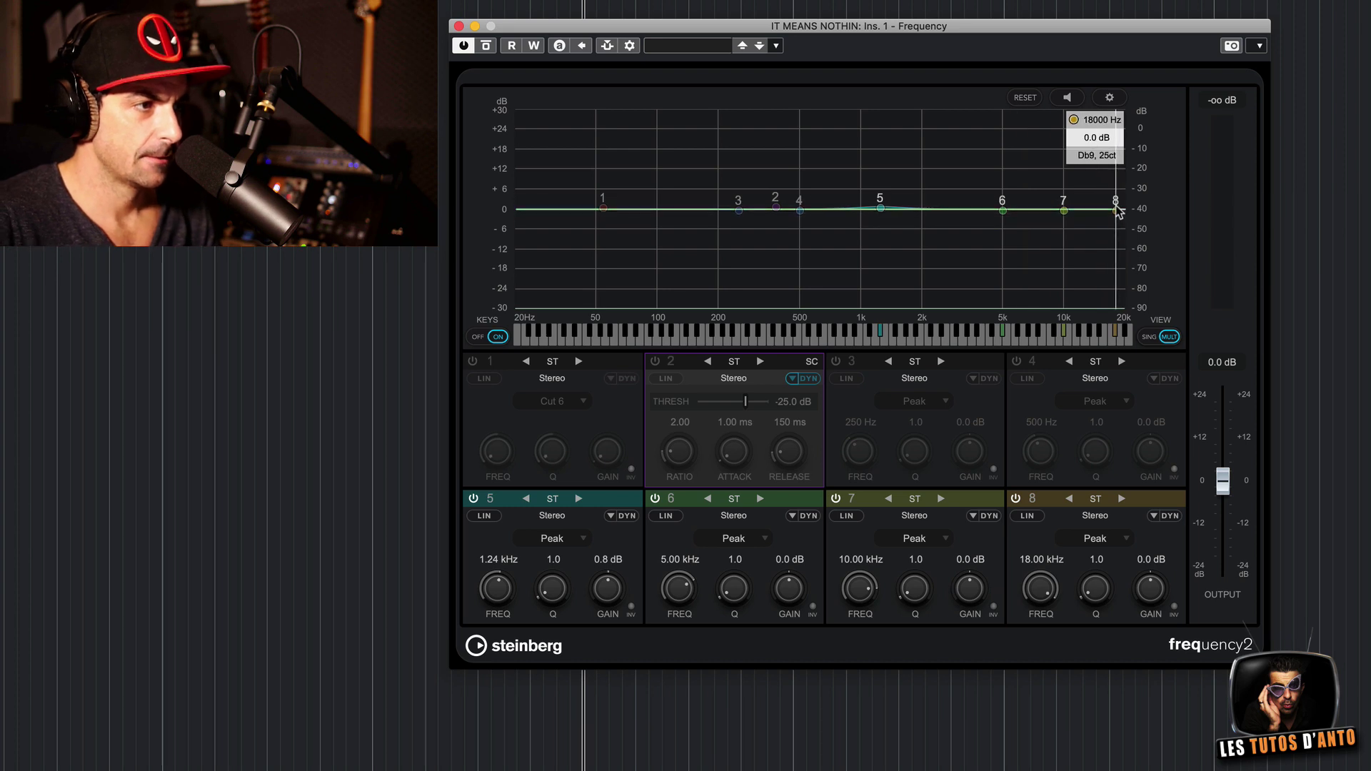
# Move band 8 to about 6.76 kHz, and during playback to about 9.9 kHz with a 3.5 dB cut, as a Peak filter
pyautogui.moveTo(1116, 209); pyautogui.dragTo(1030, 207)
pyautogui.click(1078, 539)
pyautogui.click(1098, 542)
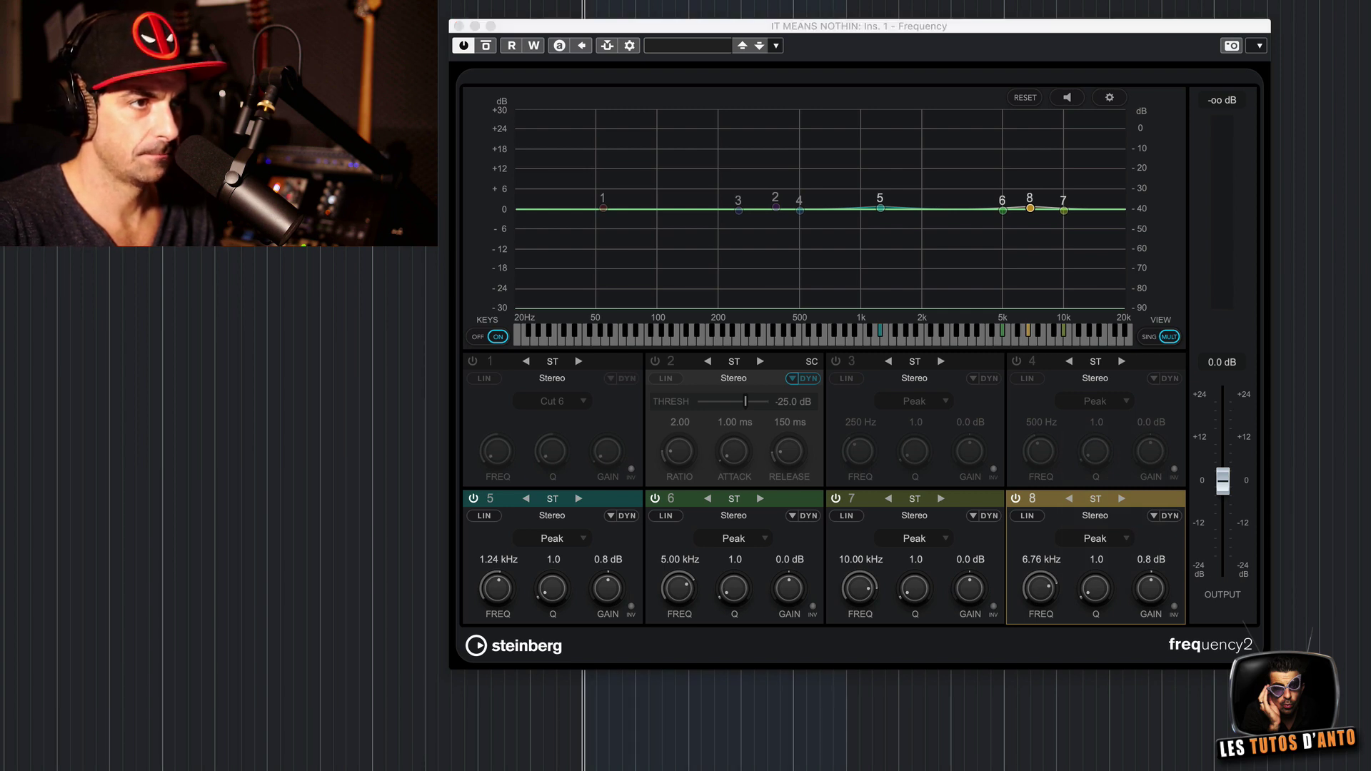
pyautogui.press('space')
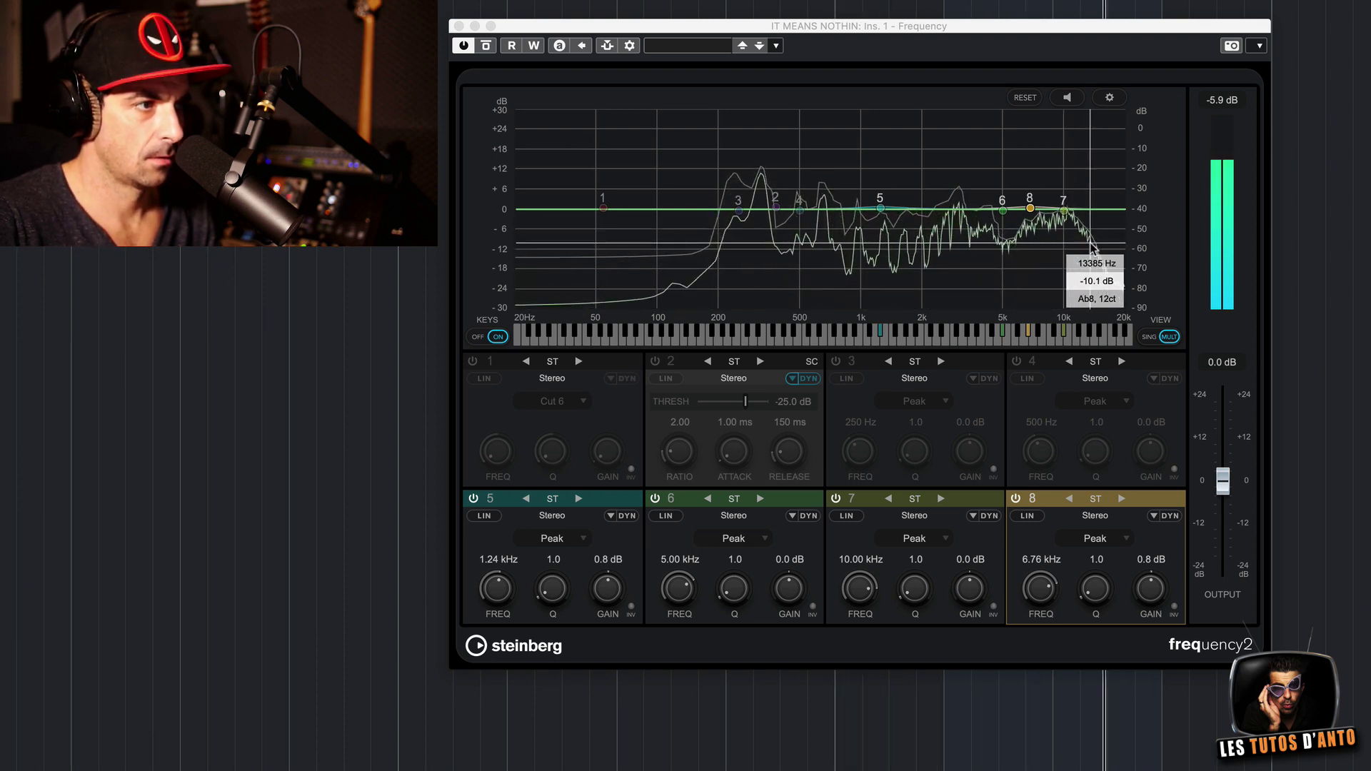
pyautogui.moveTo(1030, 208); pyautogui.dragTo(1065, 227)
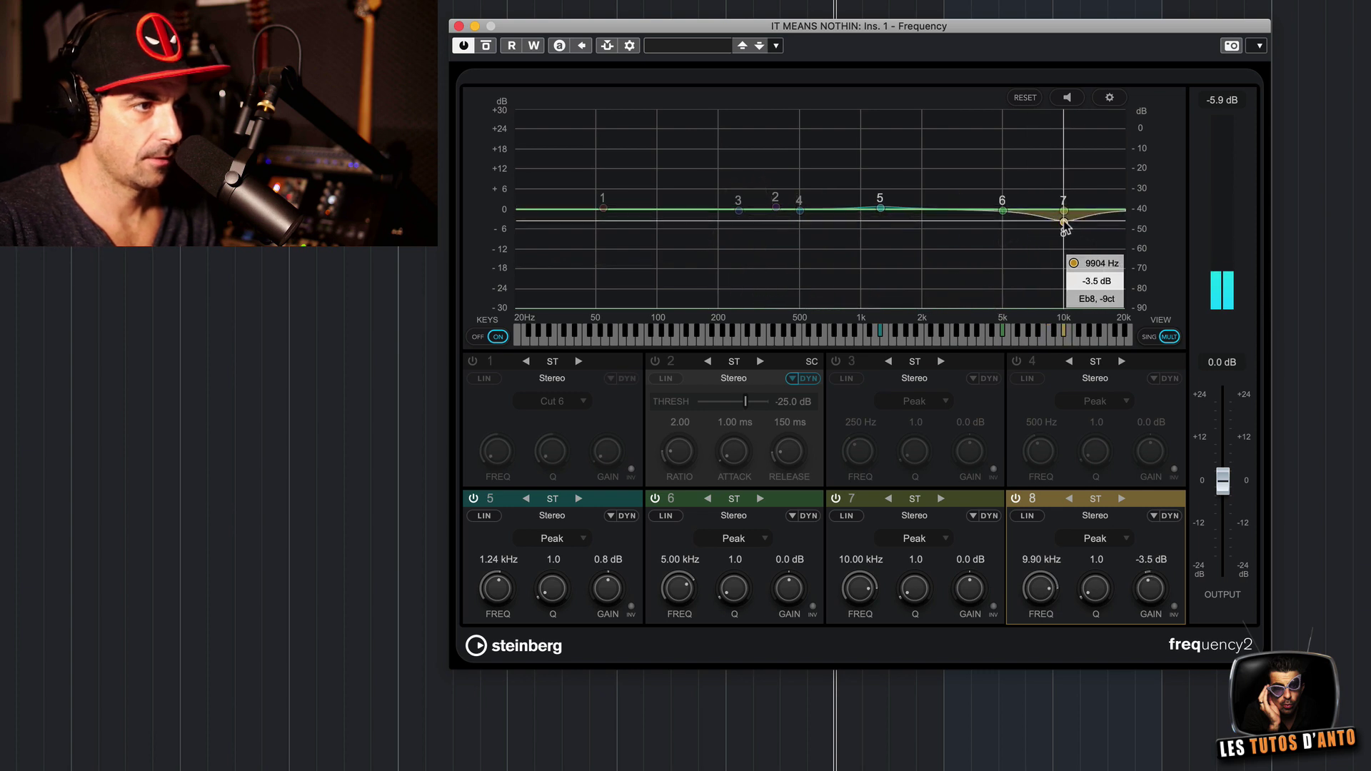
# Enable dynamic processing on band 8 with a gain of about -8.5 dB, and show its dynamics controls
pyautogui.click(1171, 516)
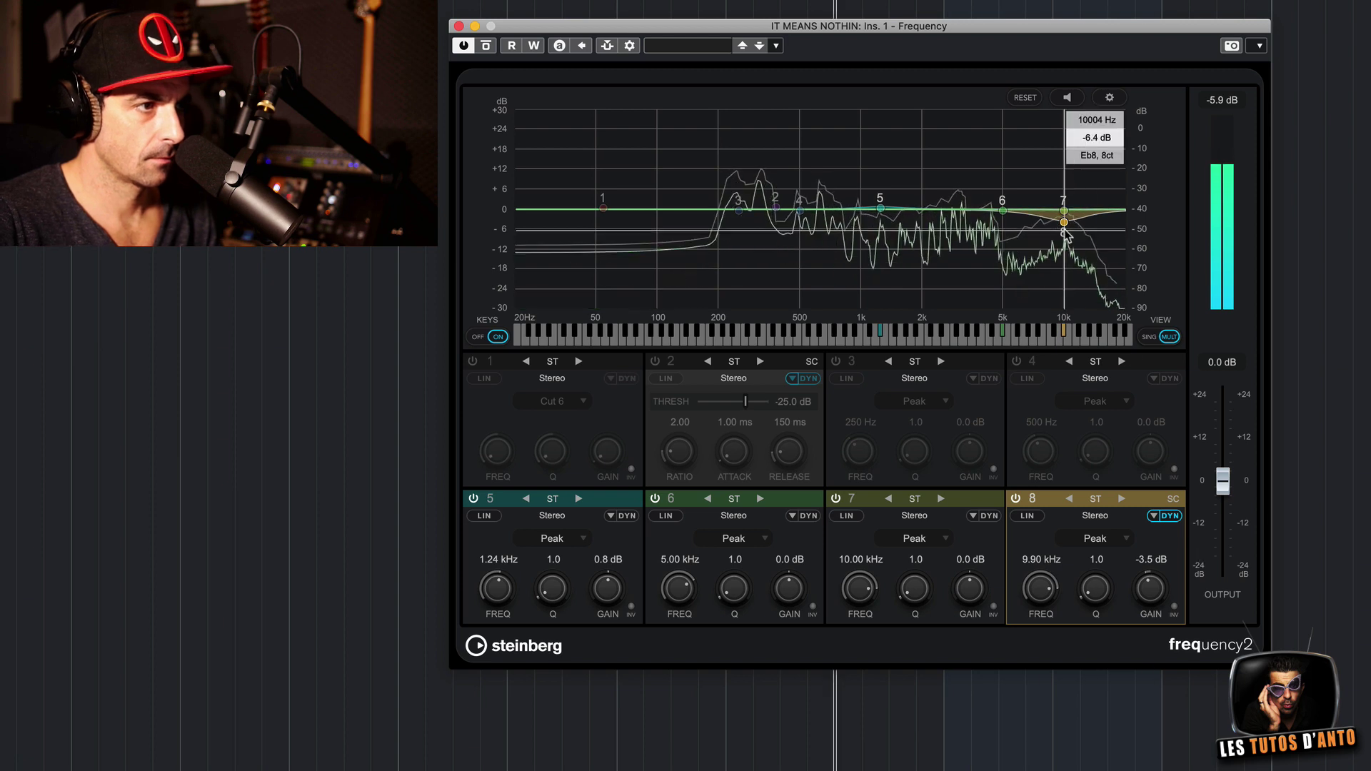
pyautogui.moveTo(1066, 234); pyautogui.dragTo(1065, 245)
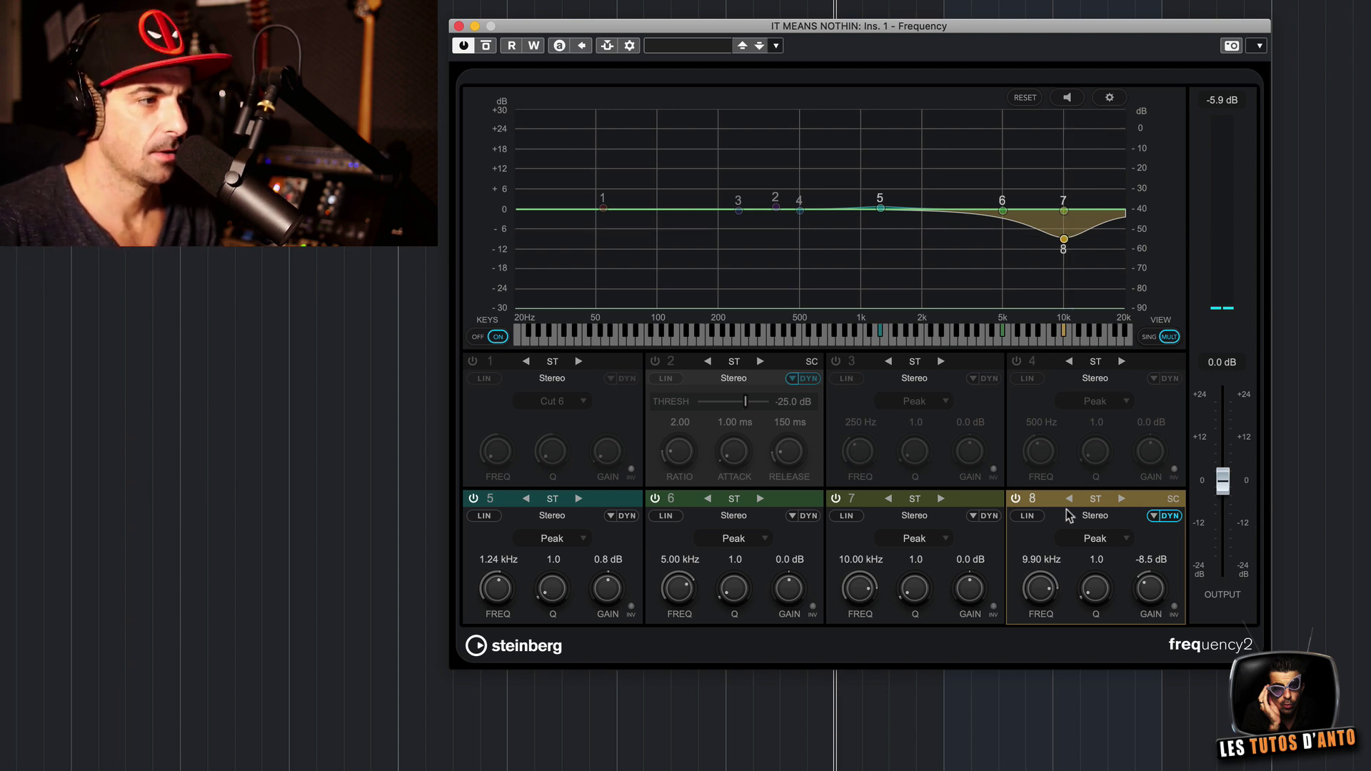
pyautogui.click(1164, 516)
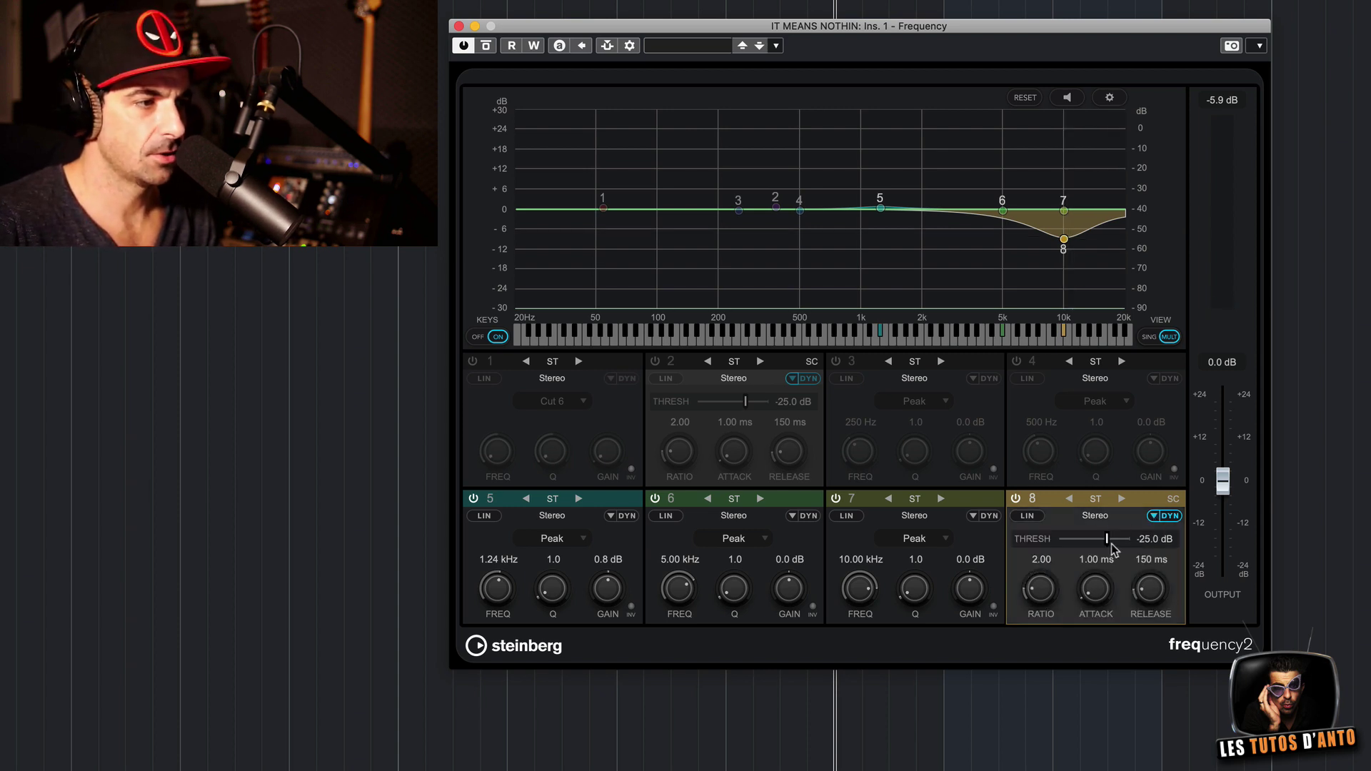
# While playing the track, adjust band 8's threshold to -23.8 dB and down to -38.9 dB, with a ratio of 2.28
pyautogui.press('space')
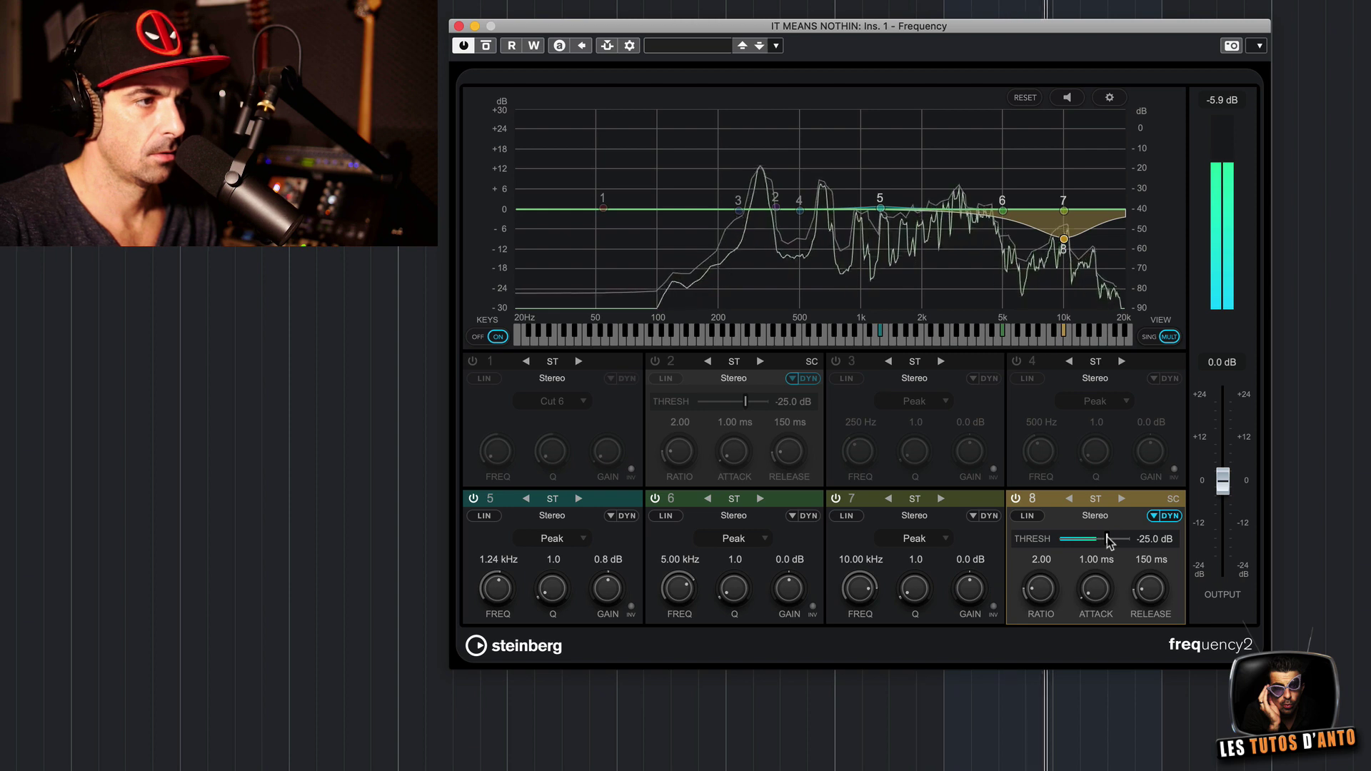
pyautogui.moveTo(1107, 541)
pyautogui.mouseDown()
pyautogui.moveTo(1086, 543)
pyautogui.moveTo(1109, 543)
pyautogui.mouseUp()
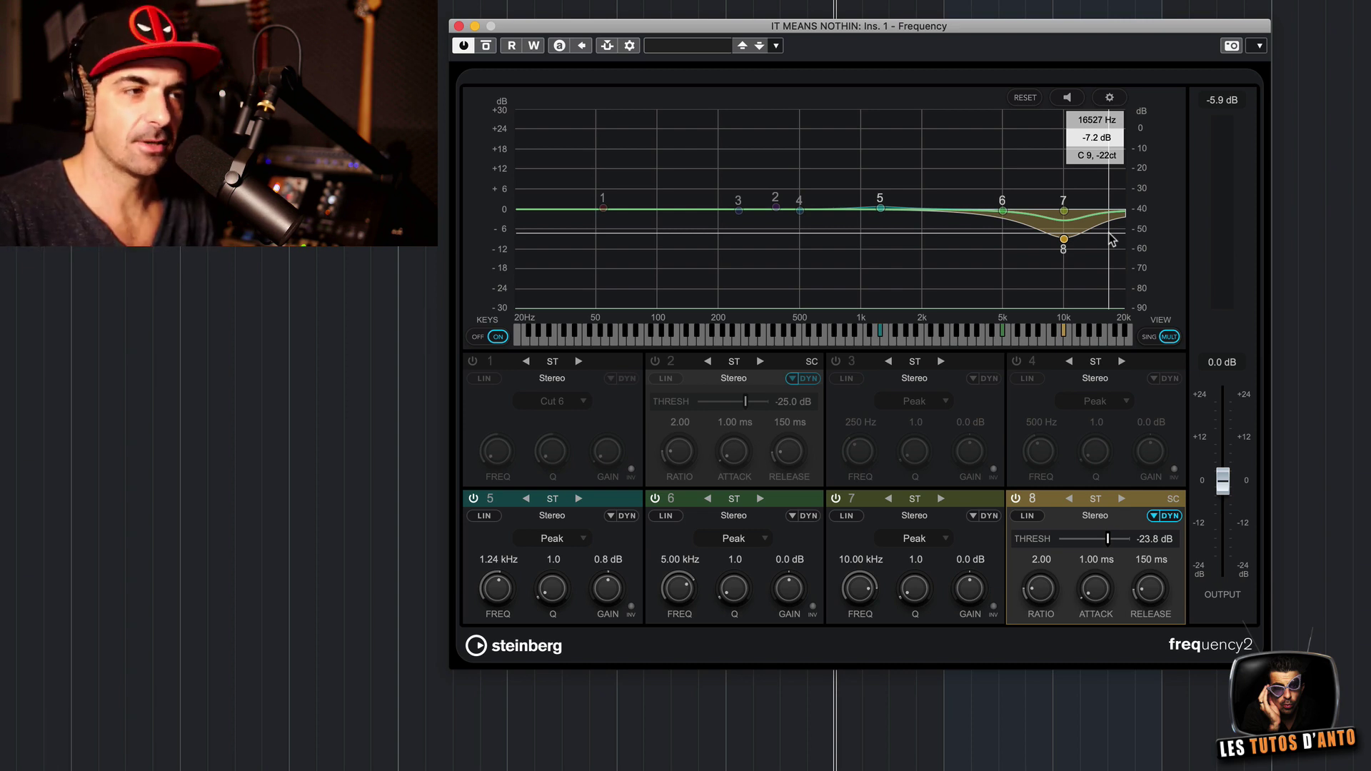
pyautogui.press('space')
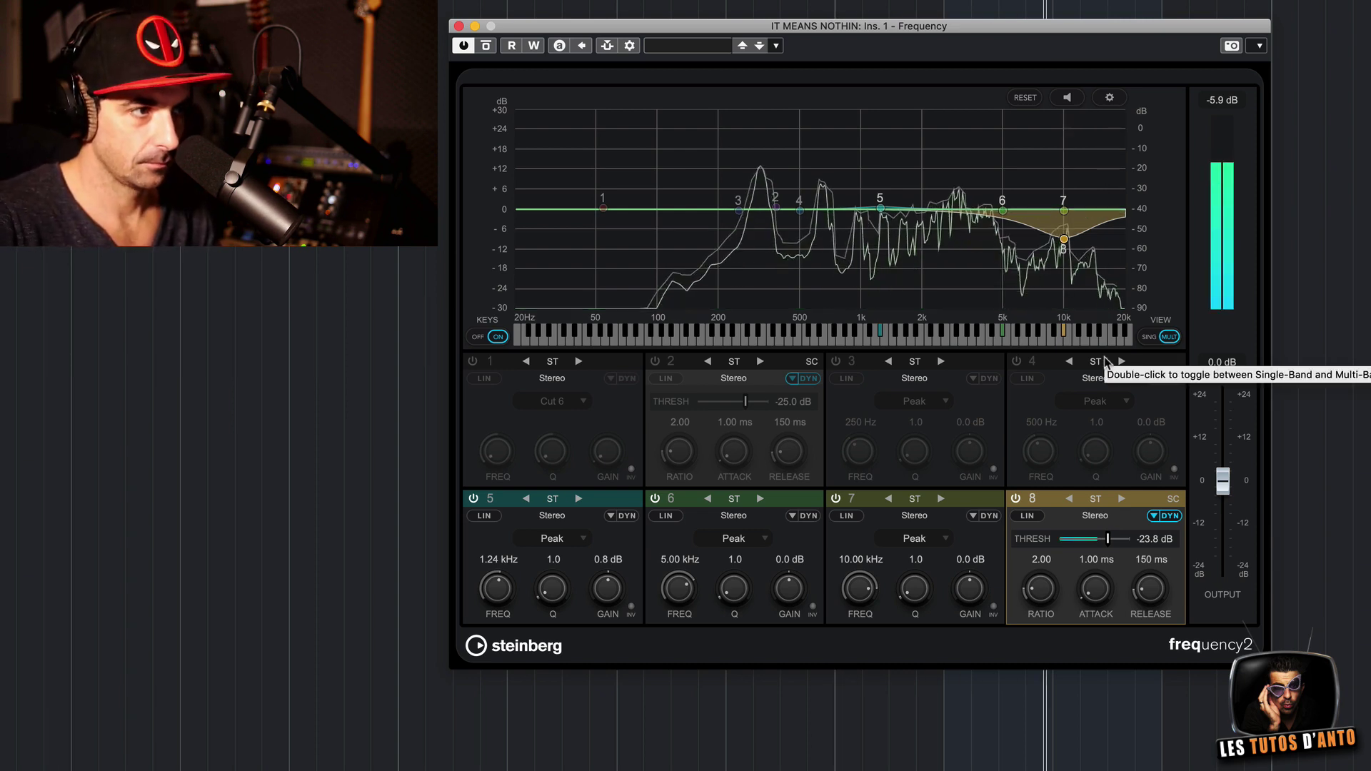
pyautogui.moveTo(1106, 544); pyautogui.dragTo(1097, 546)
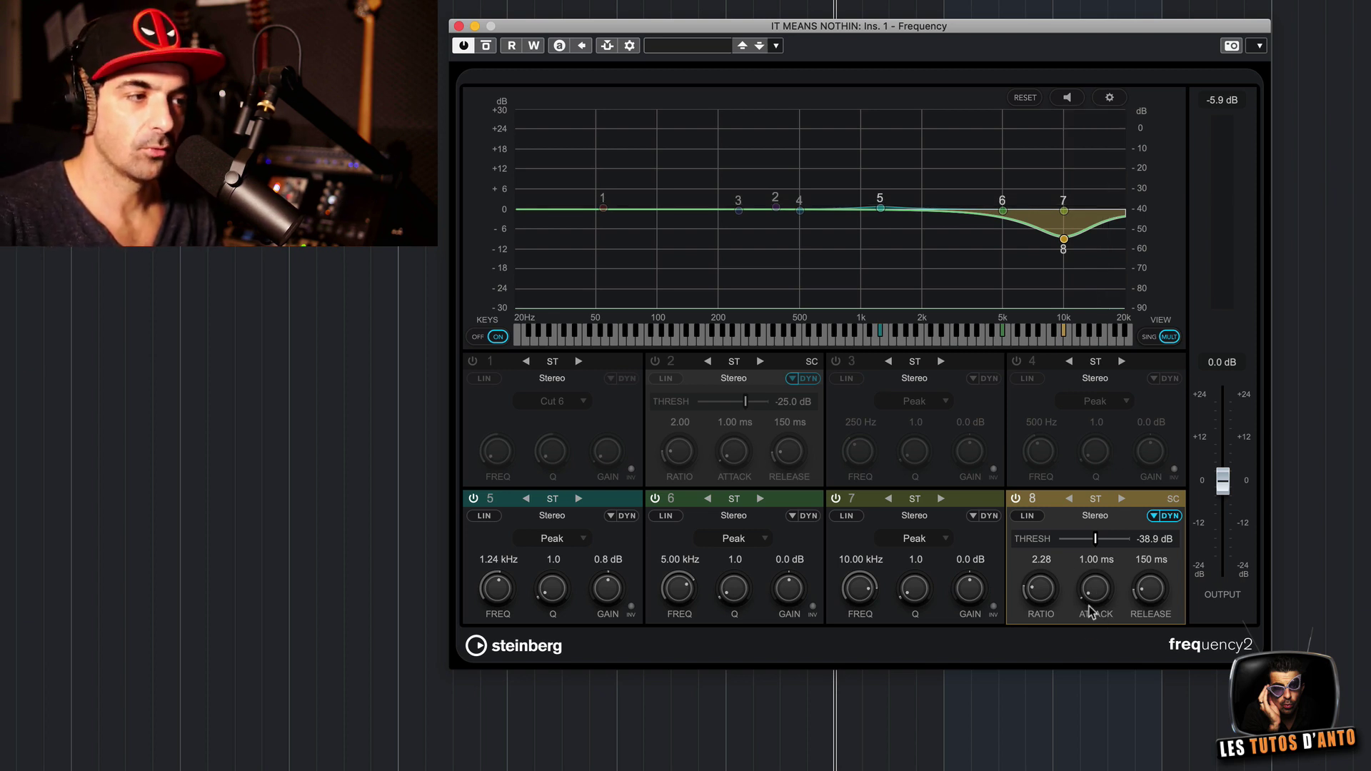
# Try a 14.49 ms attack on band 8, and set its attack to 0.10 ms and its release to 10 ms
pyautogui.moveTo(1097, 590); pyautogui.dragTo(1087, 527)
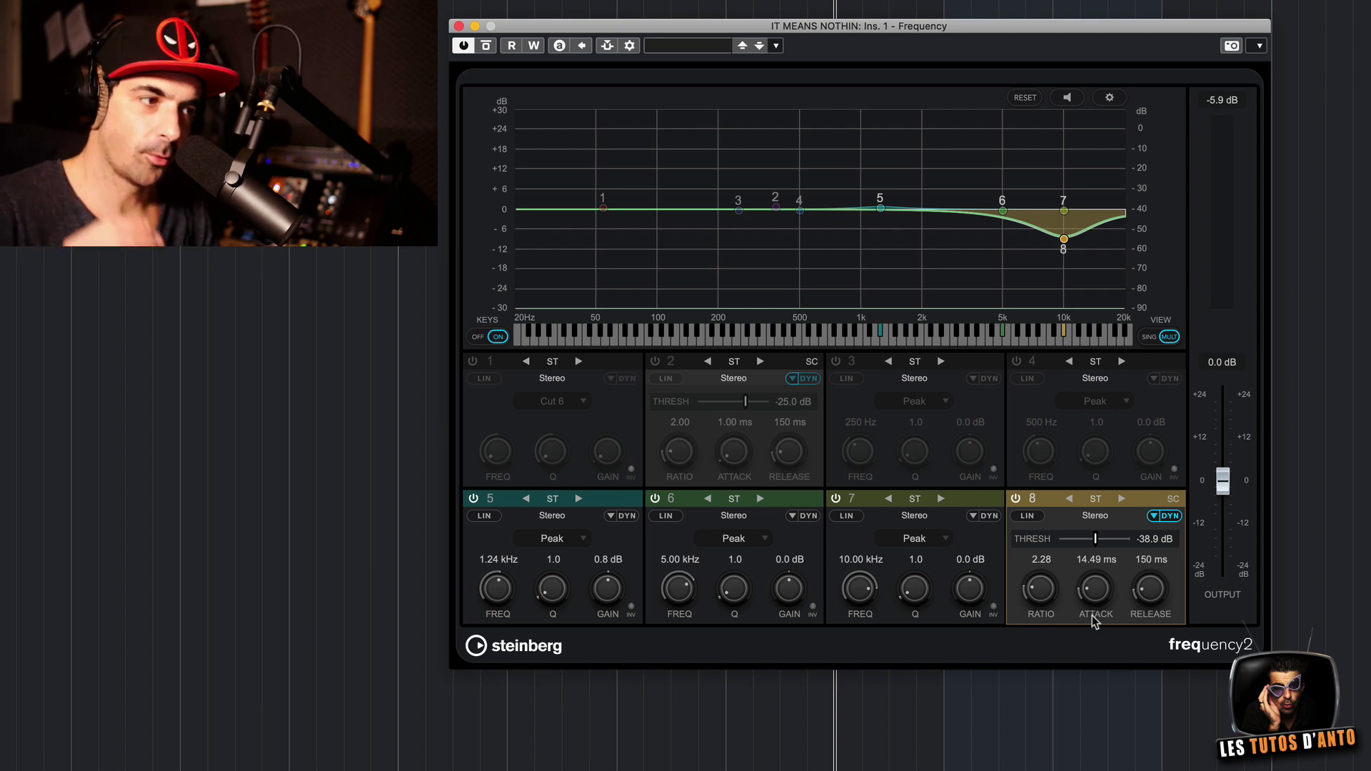
pyautogui.moveTo(1093, 612); pyautogui.dragTo(1117, 666)
pyautogui.moveTo(1154, 599); pyautogui.dragTo(1158, 632)
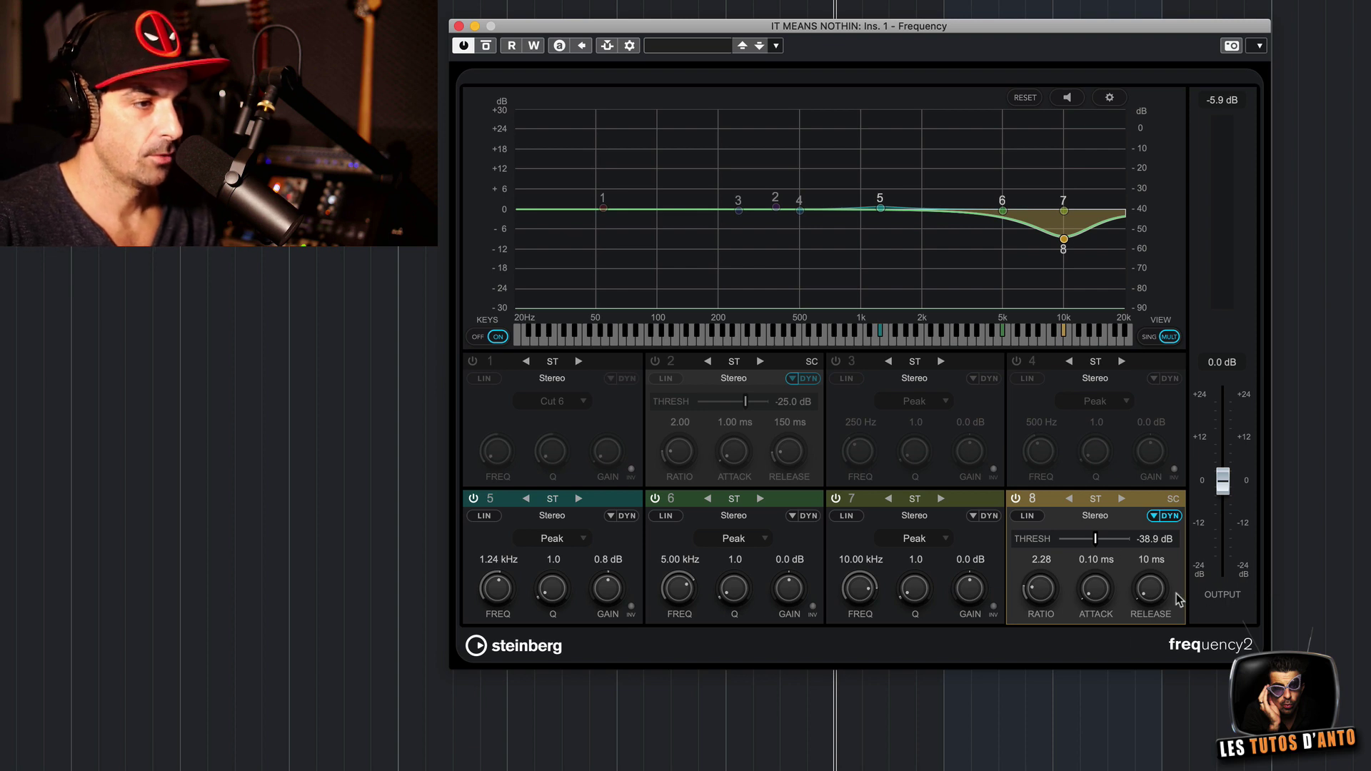
# Turn off band 8's dynamics with Q 3.3 and -11.2 dB gain, and display the band in single-band view
pyautogui.click(1165, 516)
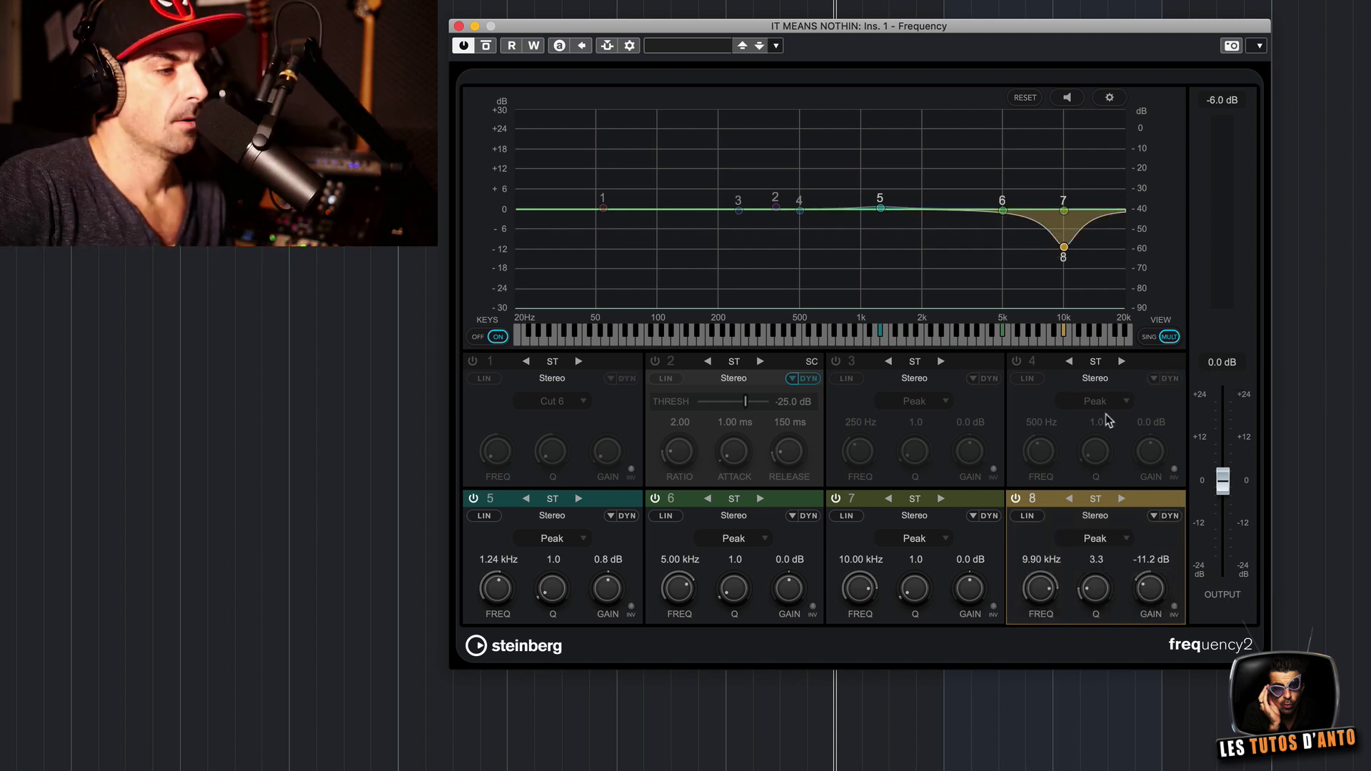
pyautogui.click(1152, 510)
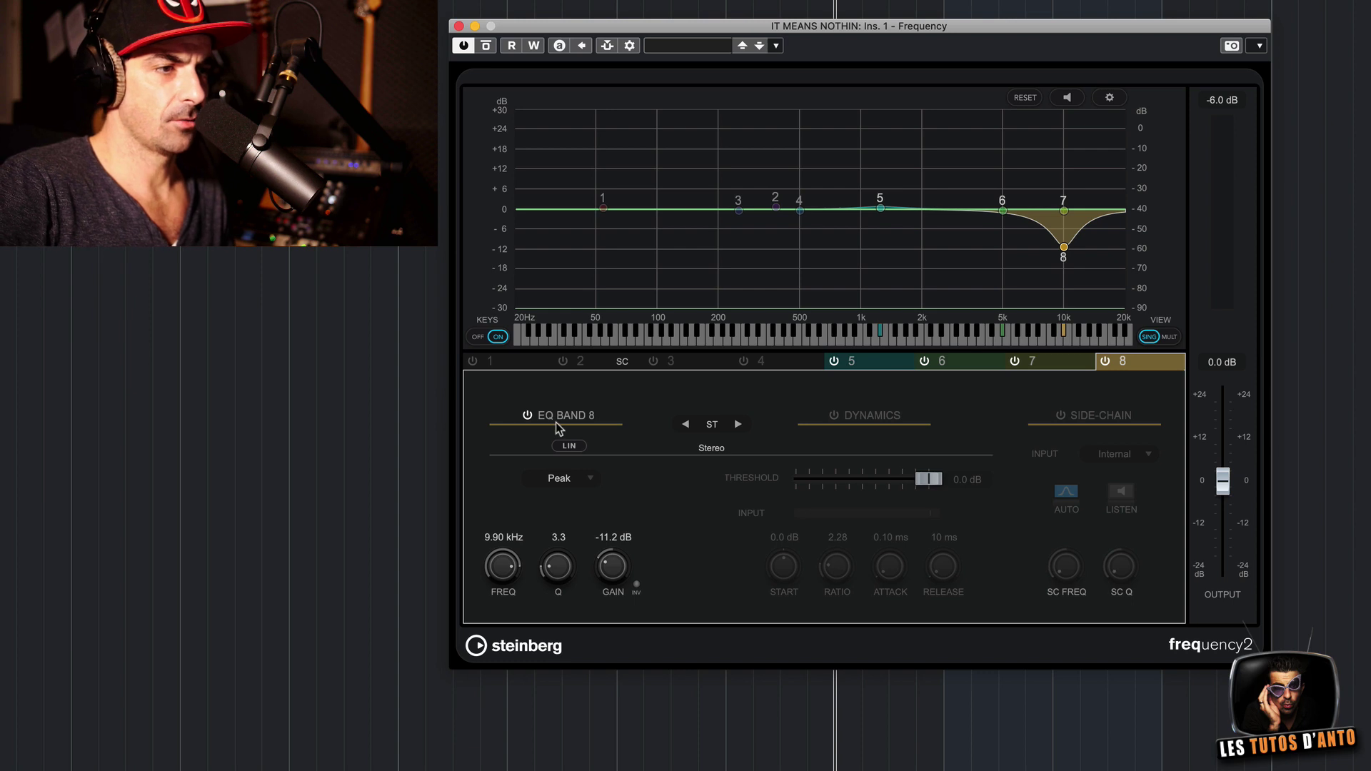
# Toggle band 8 off and back on, and switch its linear phase processing on and off
pyautogui.click(527, 415)
pyautogui.click(527, 415)
pyautogui.click(564, 448)
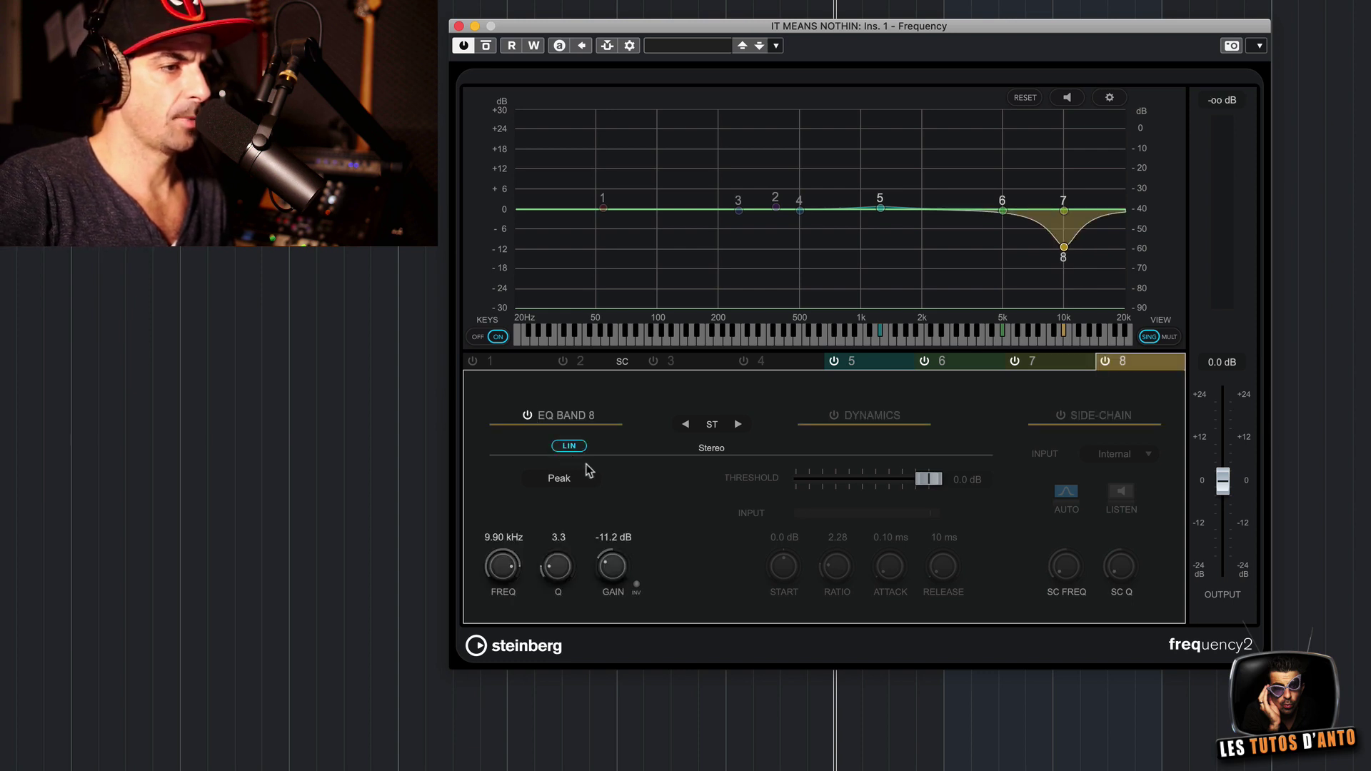
pyautogui.click(582, 447)
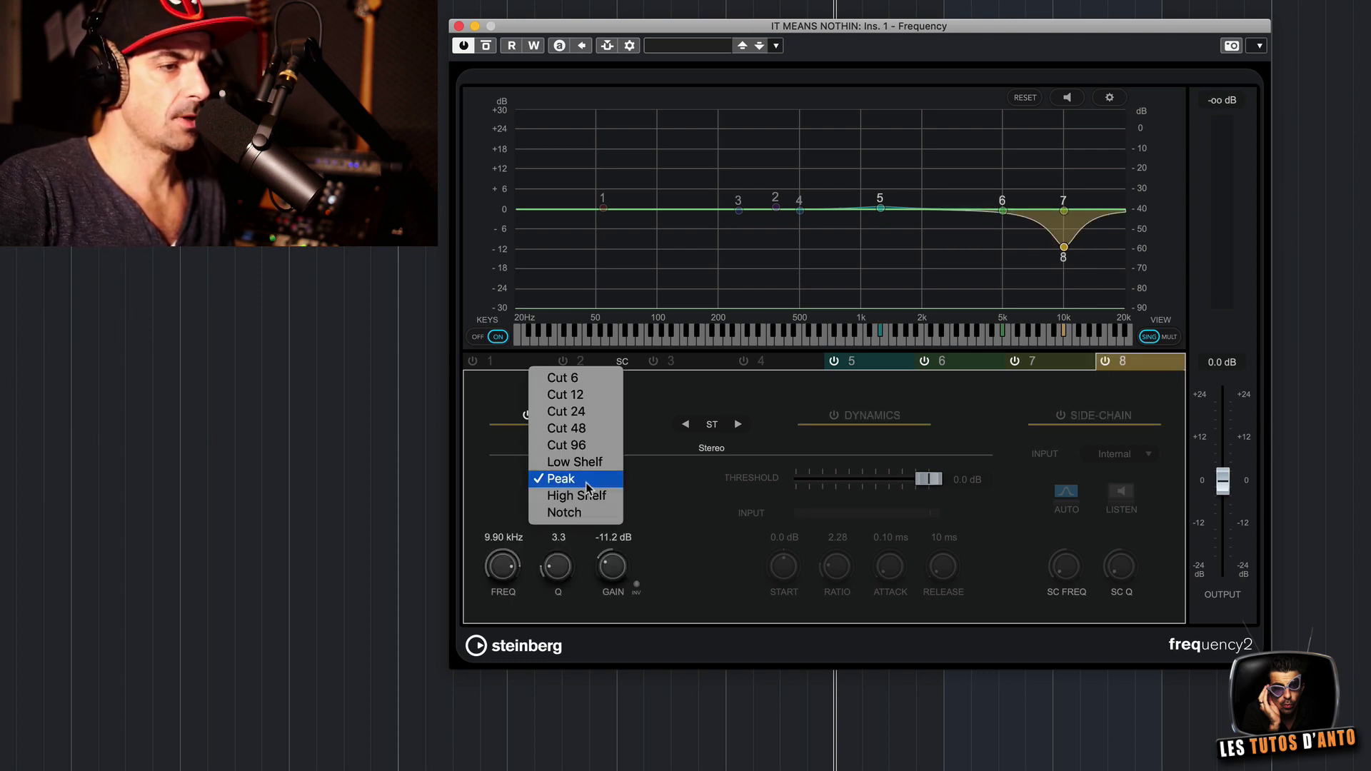
# Keep band 8's filter type on Peak, and switch its channel mode away from stereo and back
pyautogui.click(592, 482)
pyautogui.click(692, 399)
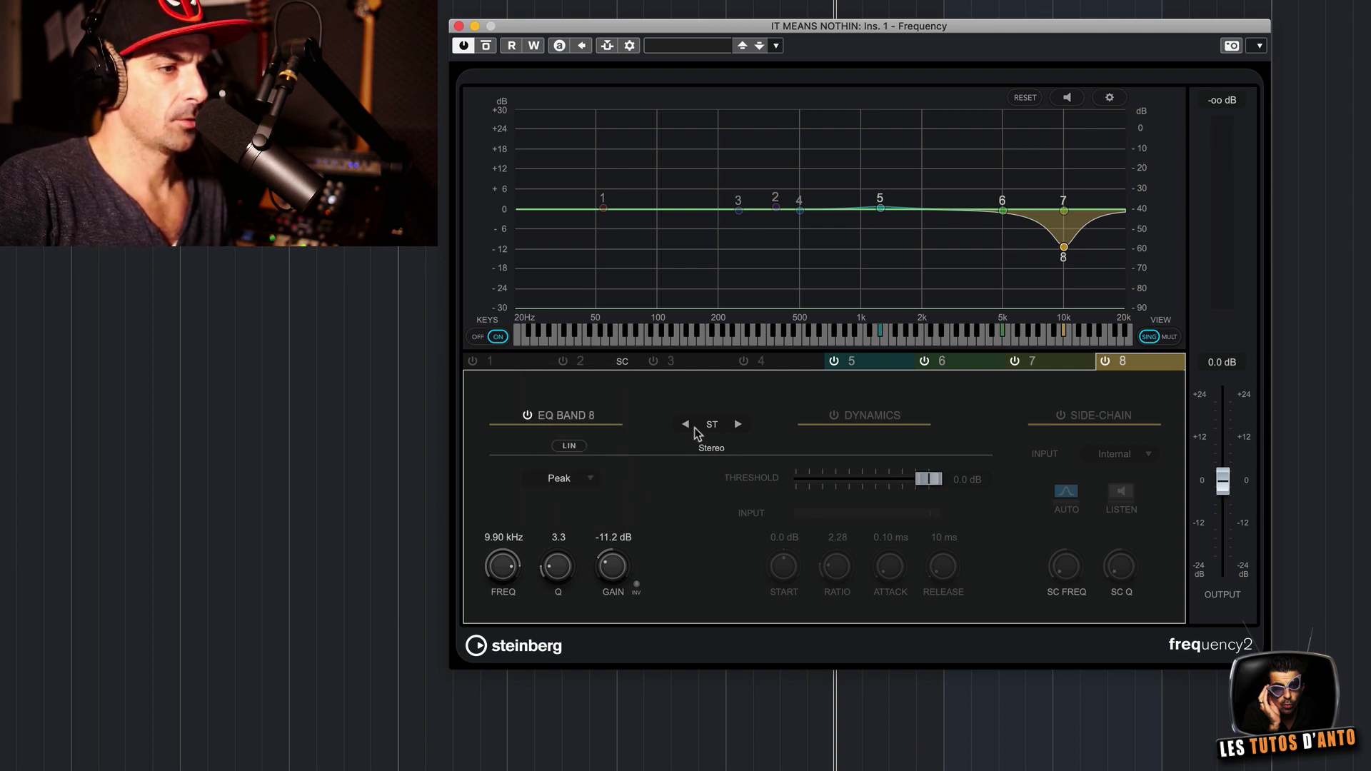
pyautogui.click(737, 425)
pyautogui.click(686, 425)
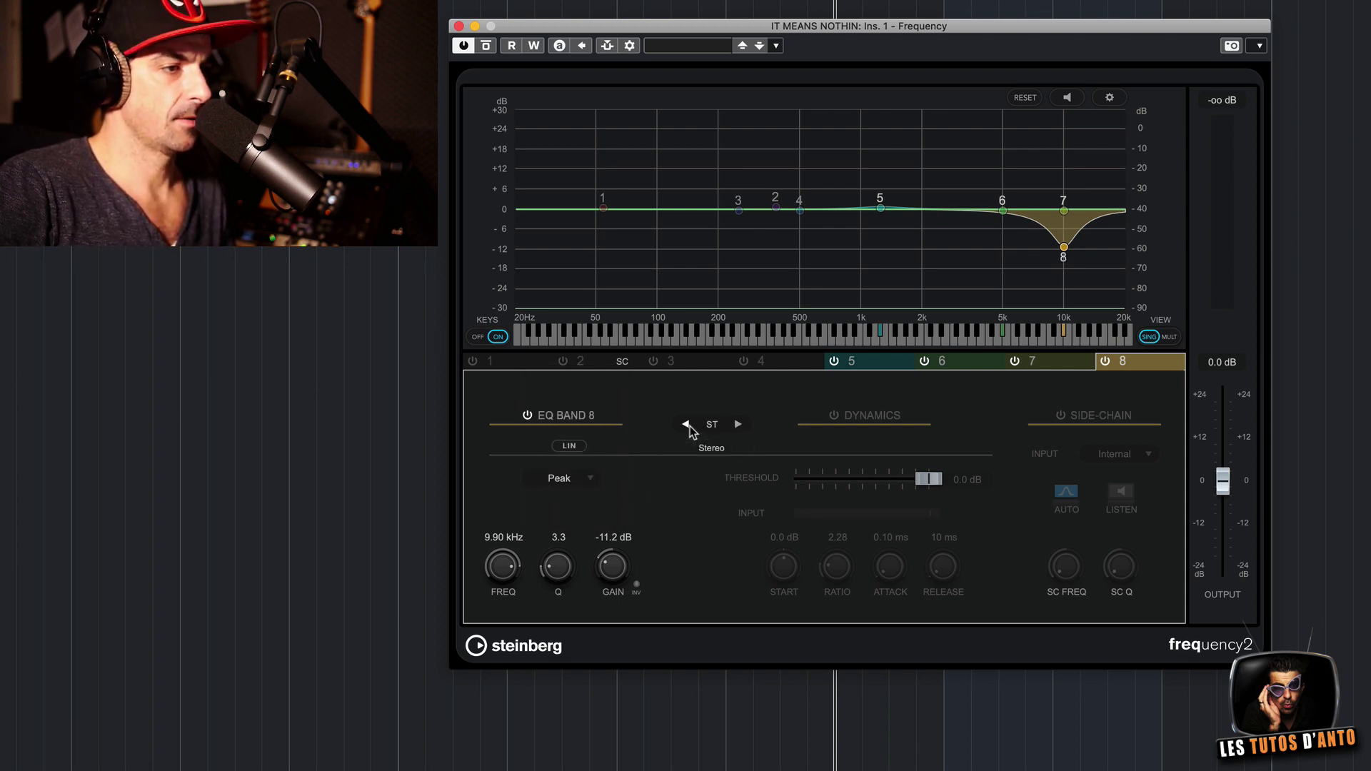
# Toggle band 8's dynamics and leave them on, then set the band to 10.00 kHz with -12.2 dB gain
pyautogui.click(834, 415)
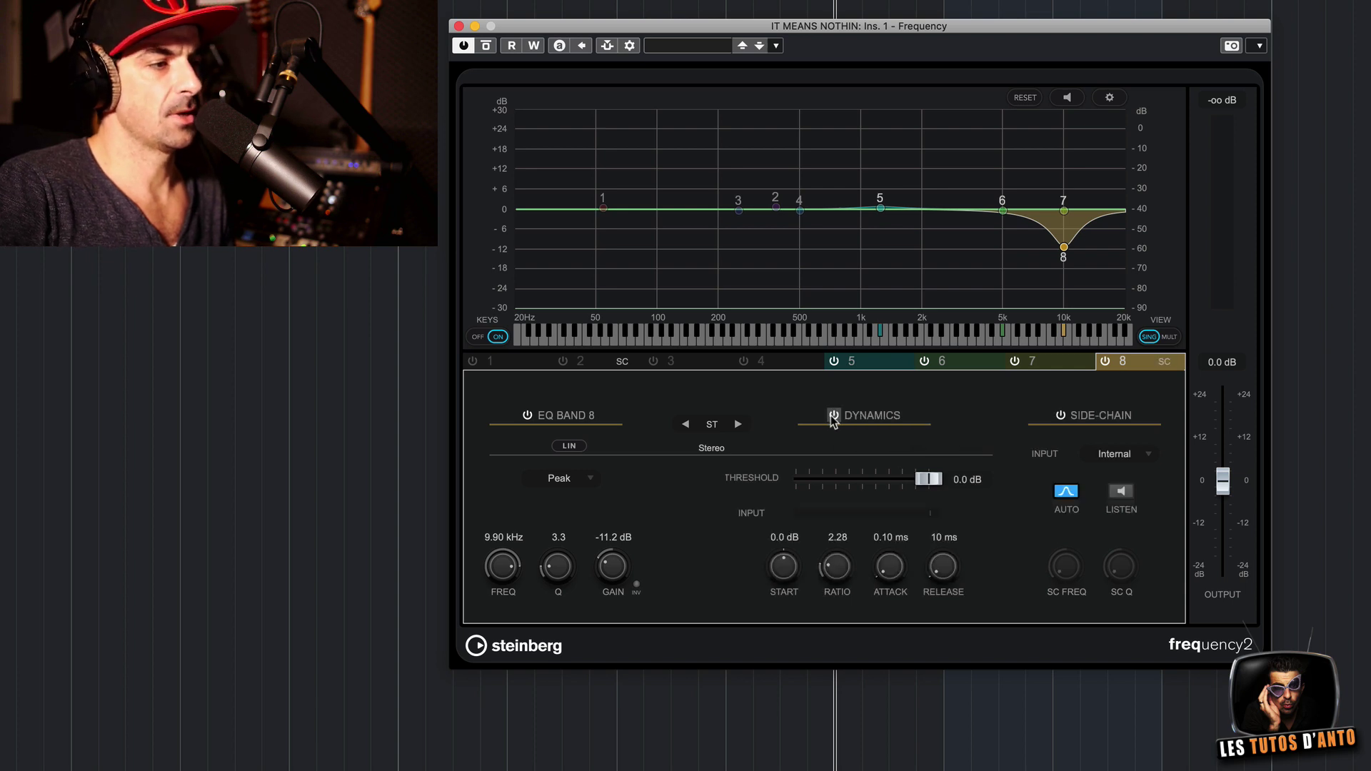
pyautogui.click(834, 415)
pyautogui.click(833, 416)
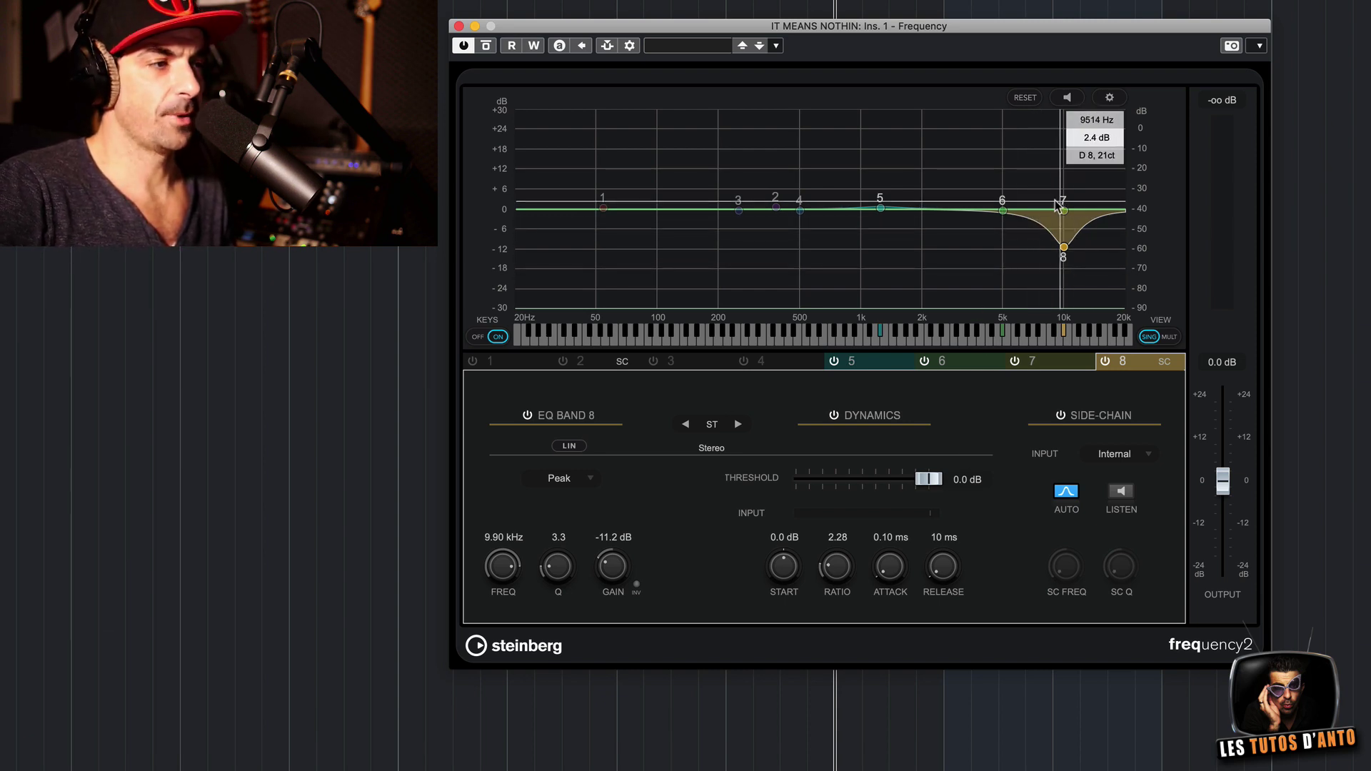
pyautogui.moveTo(1063, 248)
pyautogui.mouseDown()
pyautogui.moveTo(1063, 218)
pyautogui.moveTo(1064, 252)
pyautogui.mouseUp()
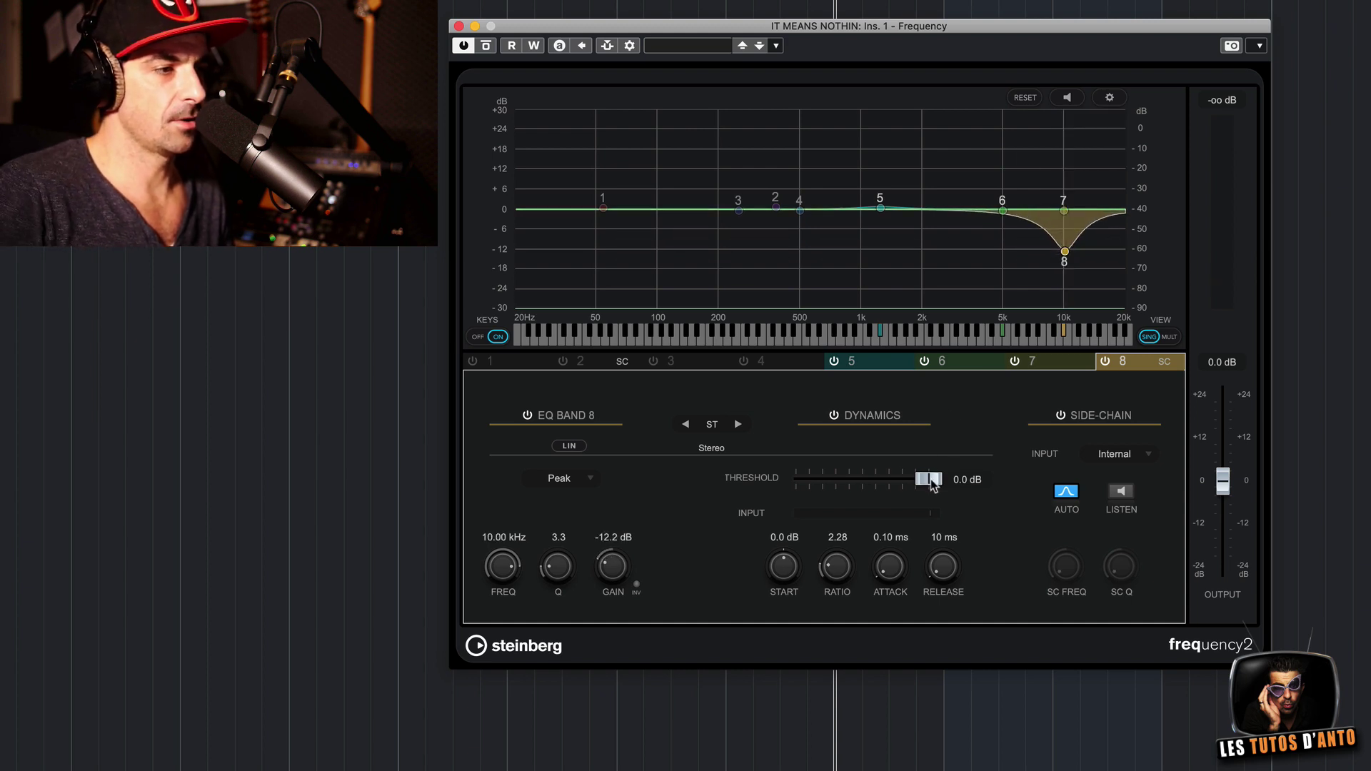
# While playing the track, lower band 8's dynamics threshold to -40.0 dB and further to -54.4 dB, and stop playback
pyautogui.press('space')
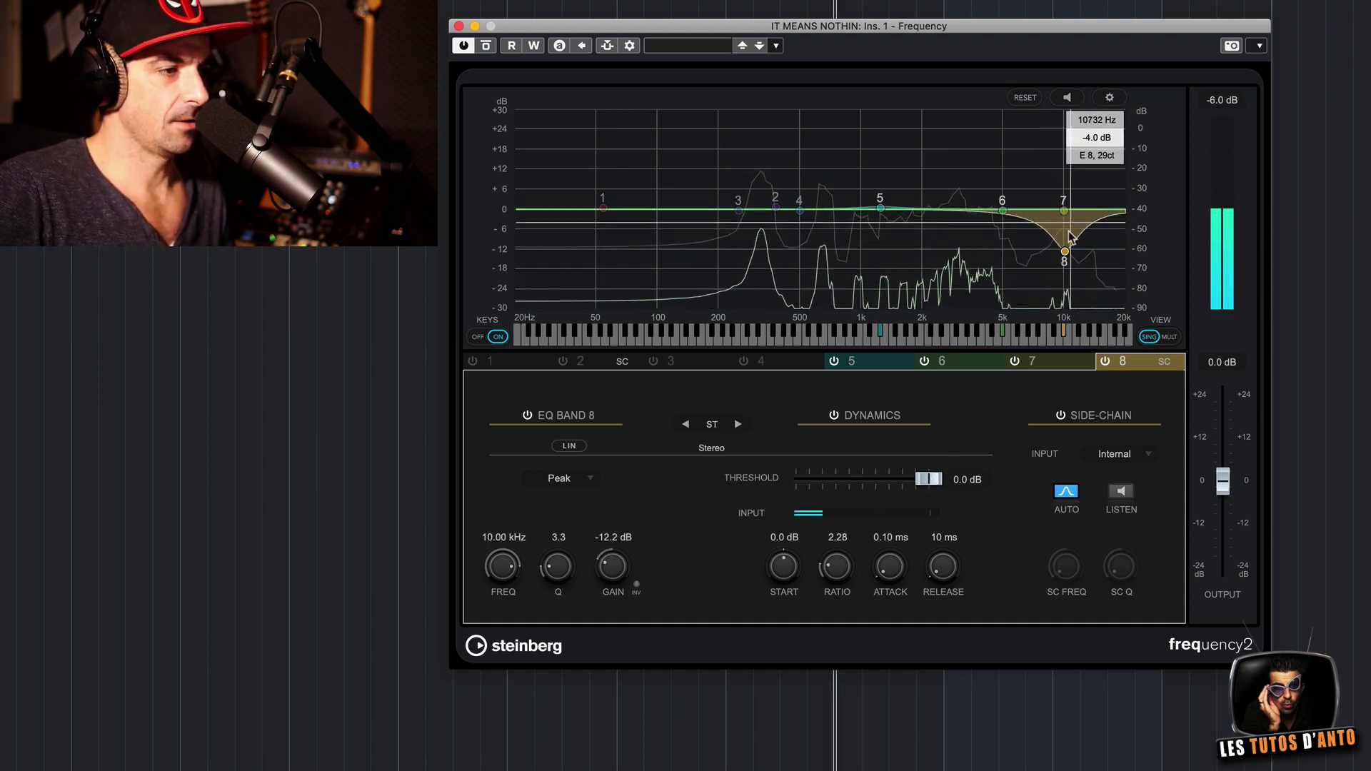
pyautogui.moveTo(931, 481); pyautogui.dragTo(868, 493)
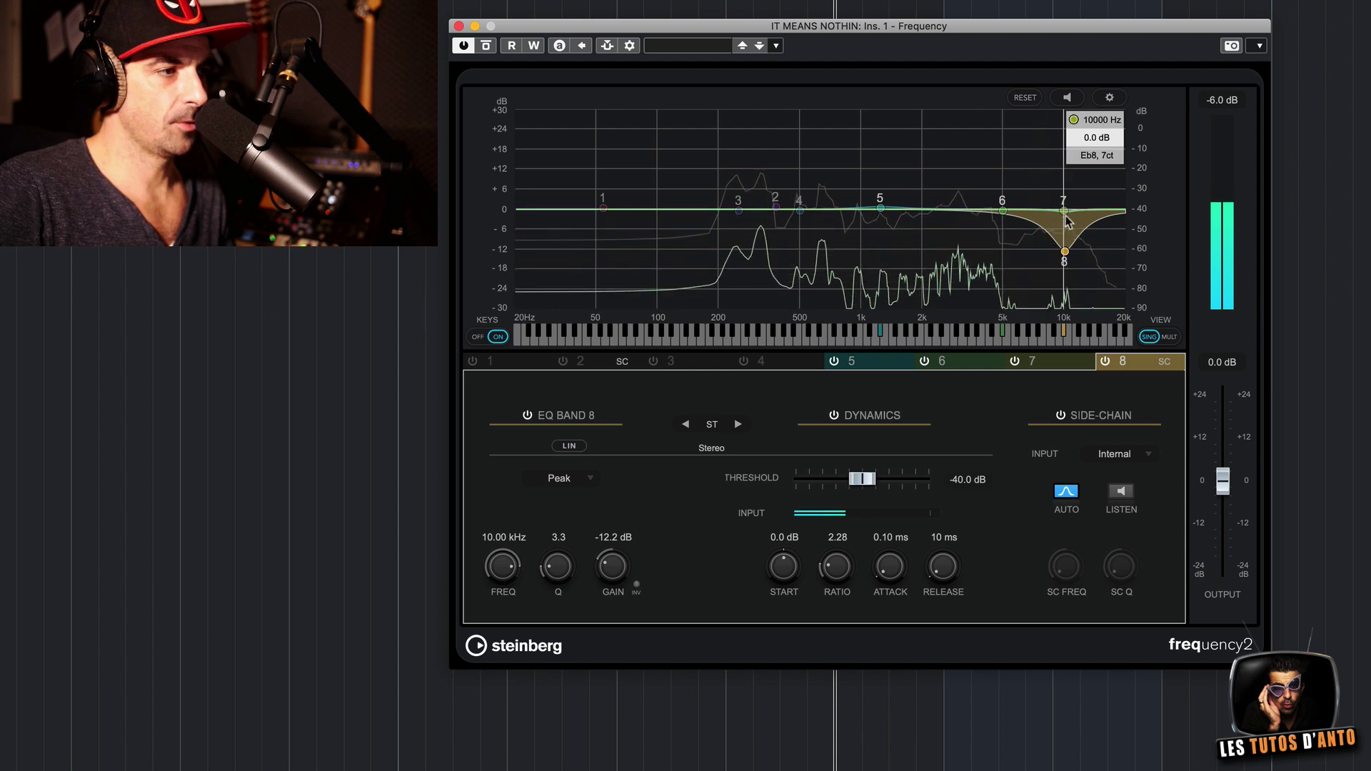
pyautogui.moveTo(862, 481); pyautogui.dragTo(838, 486)
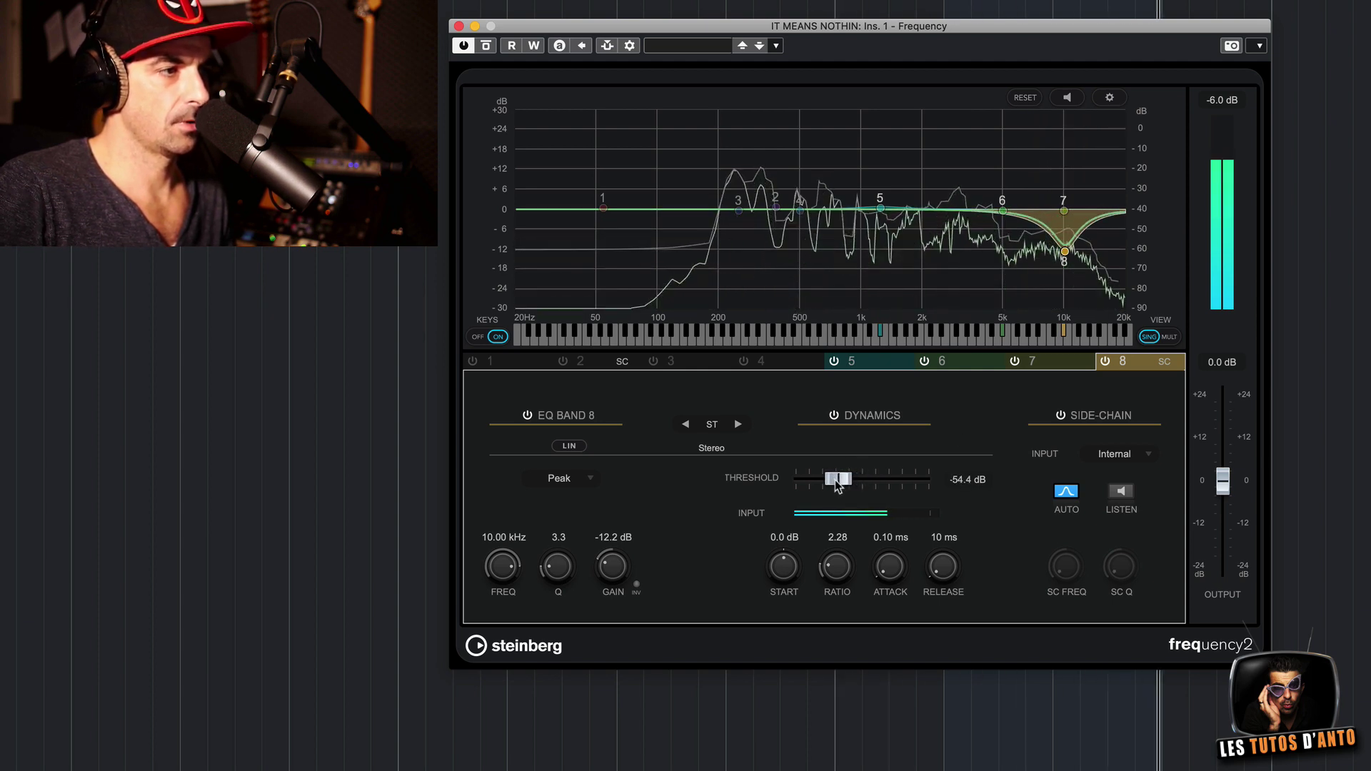
pyautogui.moveTo(1062, 210)
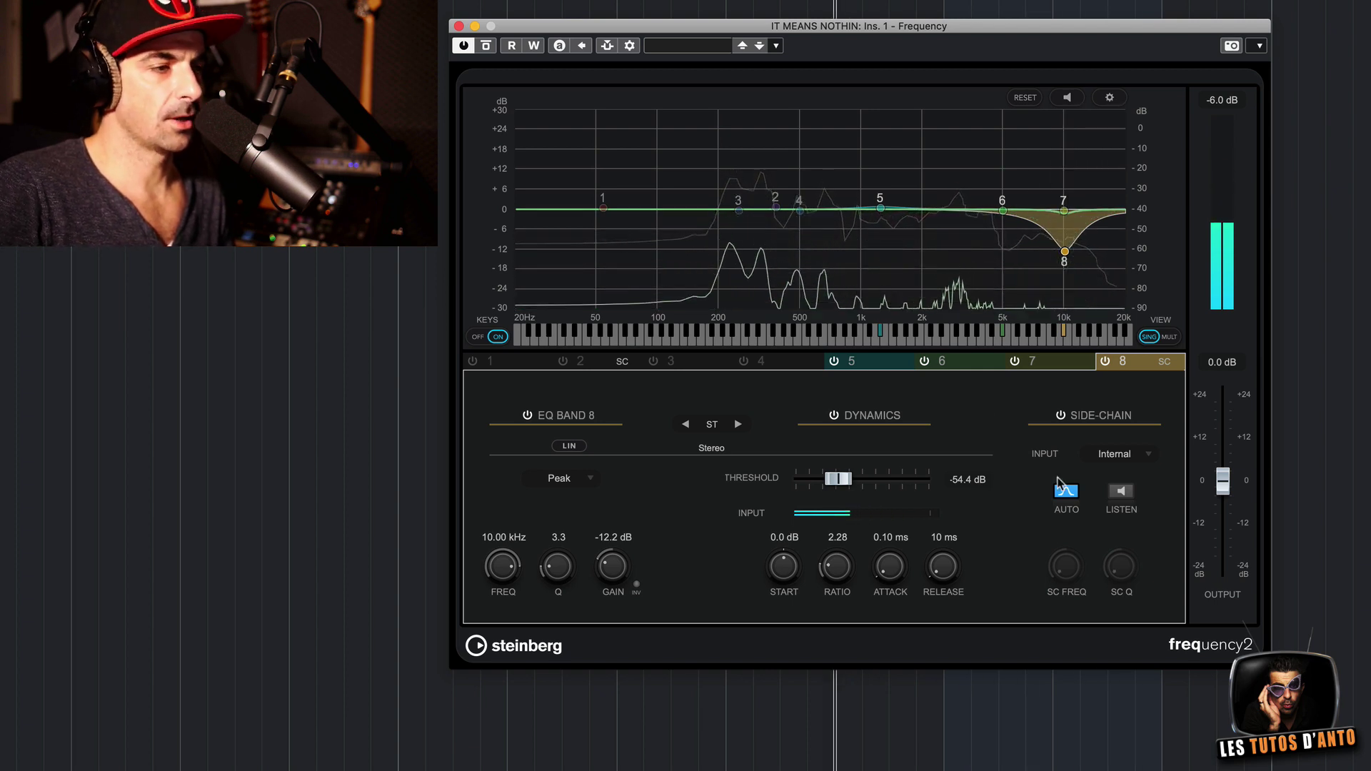
pyautogui.press('space')
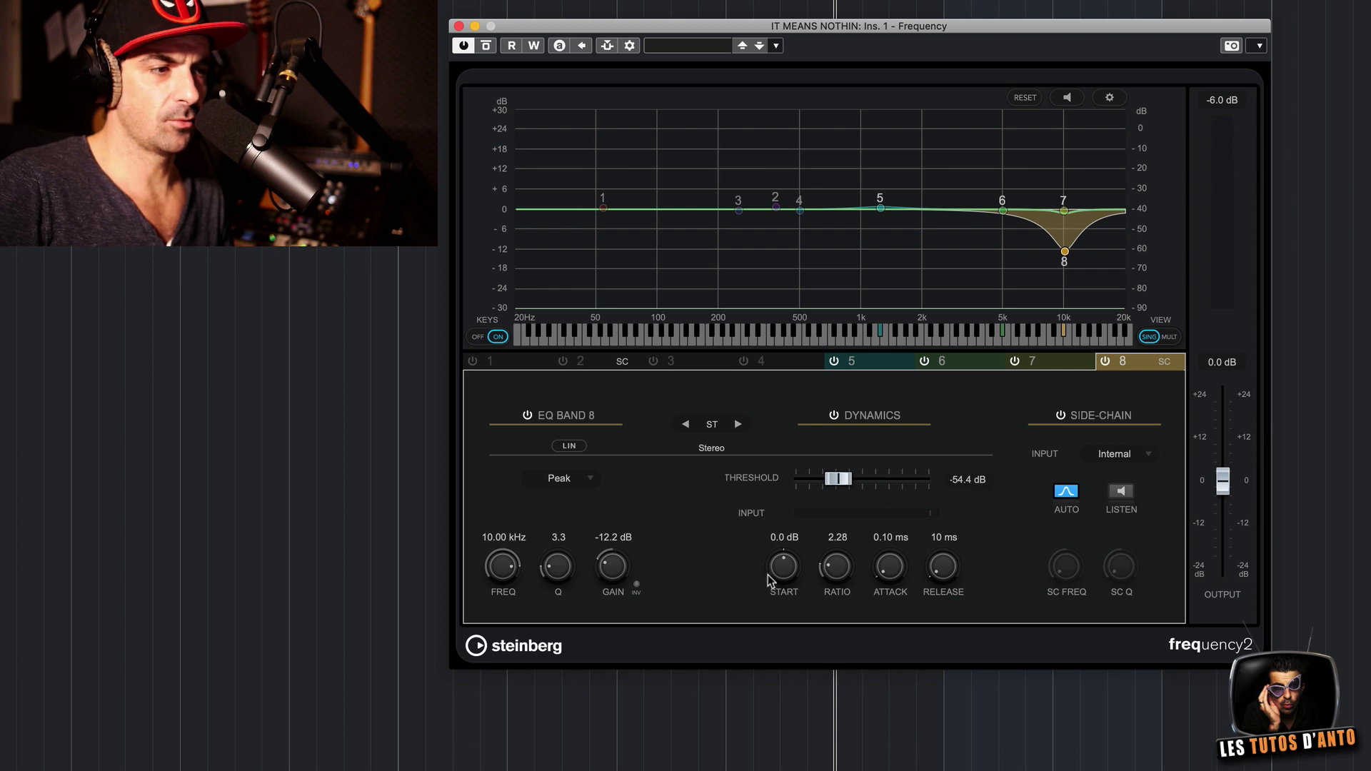
# Try an 8.9 dB start gain on band 8 and reset it to 0.0 dB, then invert the band's gain and invert it back
pyautogui.moveTo(780, 569)
pyautogui.mouseDown()
pyautogui.moveTo(773, 521)
pyautogui.moveTo(776, 536)
pyautogui.mouseUp()
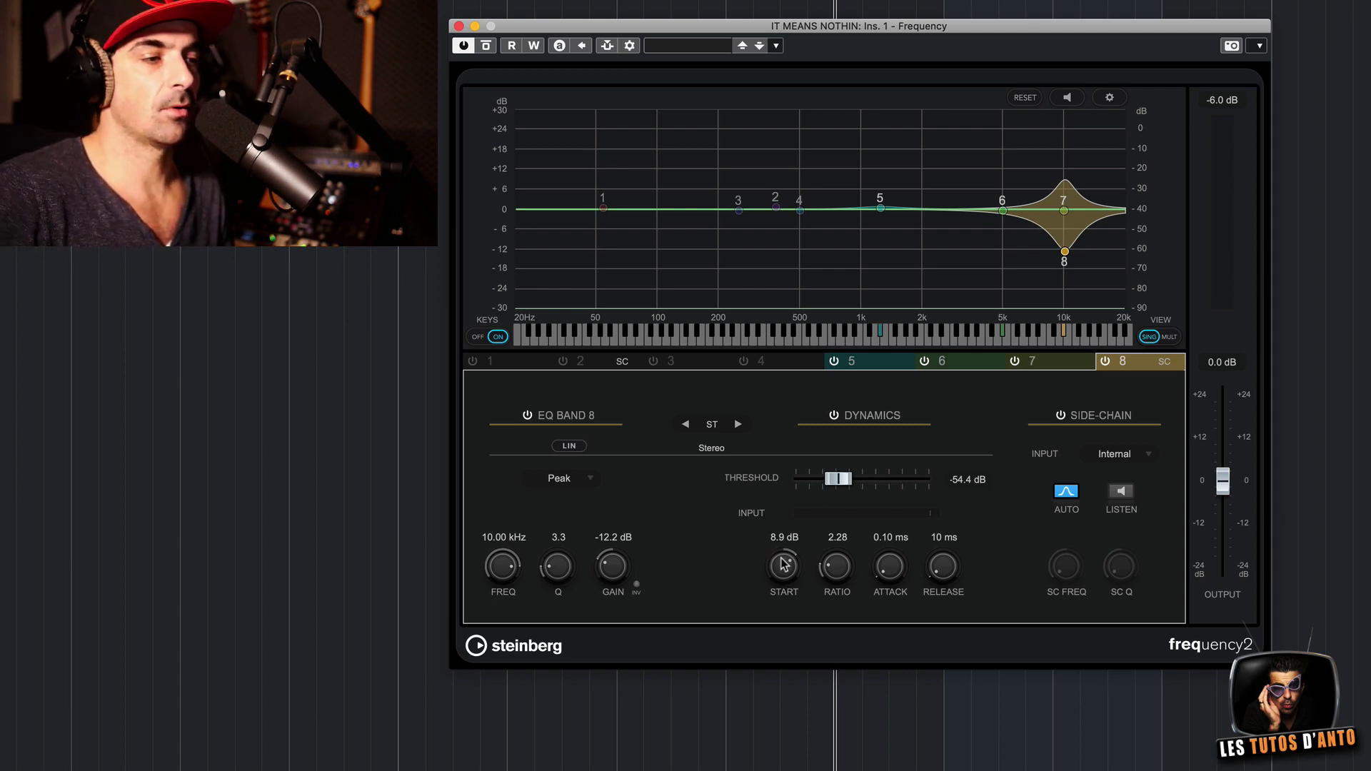
pyautogui.moveTo(784, 564); pyautogui.dragTo(785, 595)
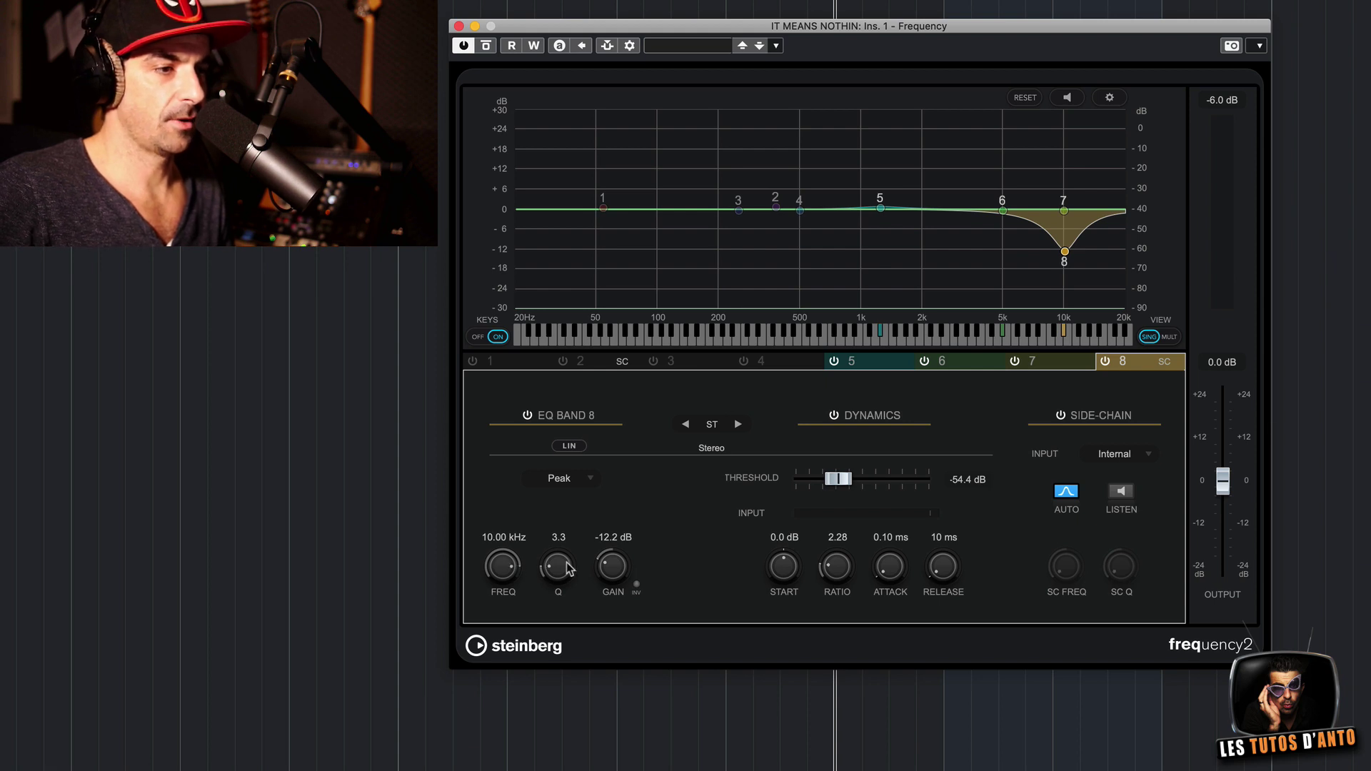
pyautogui.click(636, 584)
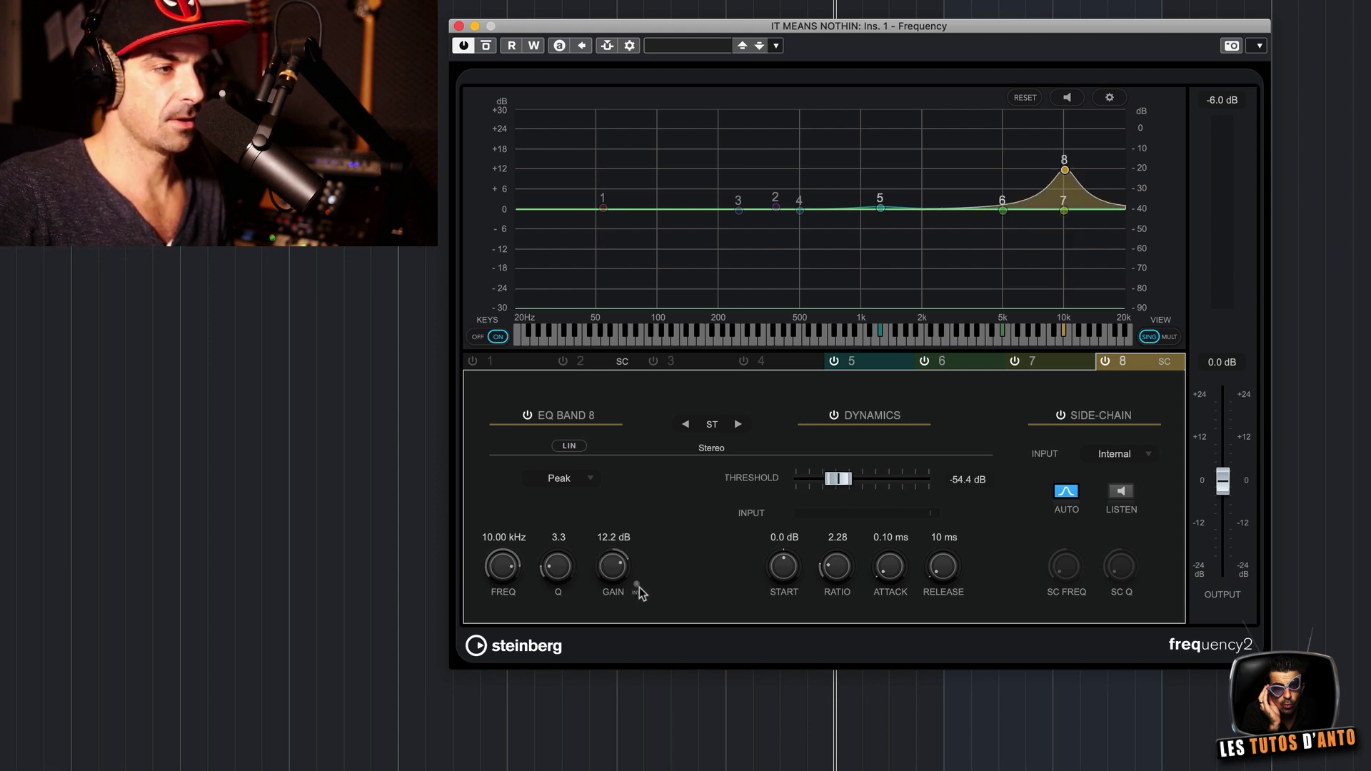
pyautogui.click(636, 583)
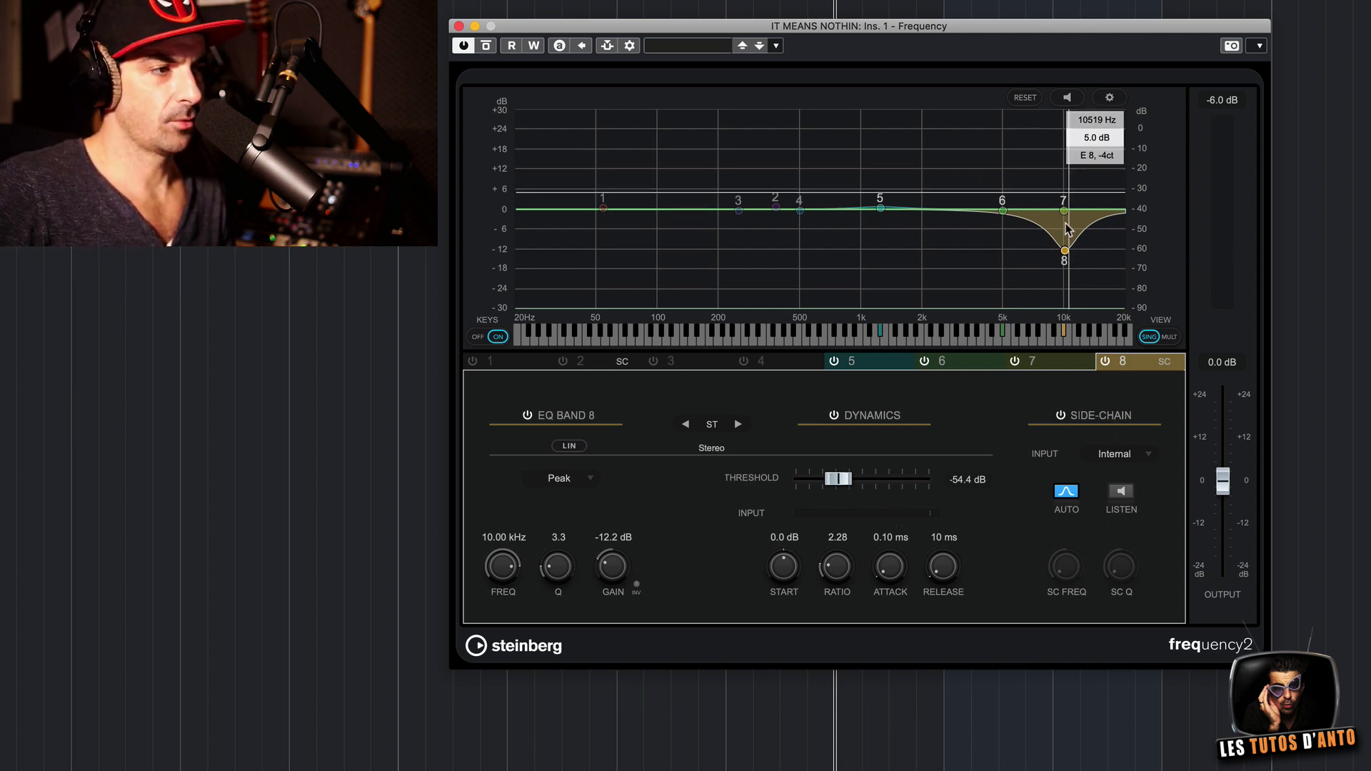
# Set band 8 to 10.84 kHz with 0.3 dB gain, and turn on band 1 in single-band view
pyautogui.moveTo(1065, 251); pyautogui.dragTo(1071, 211)
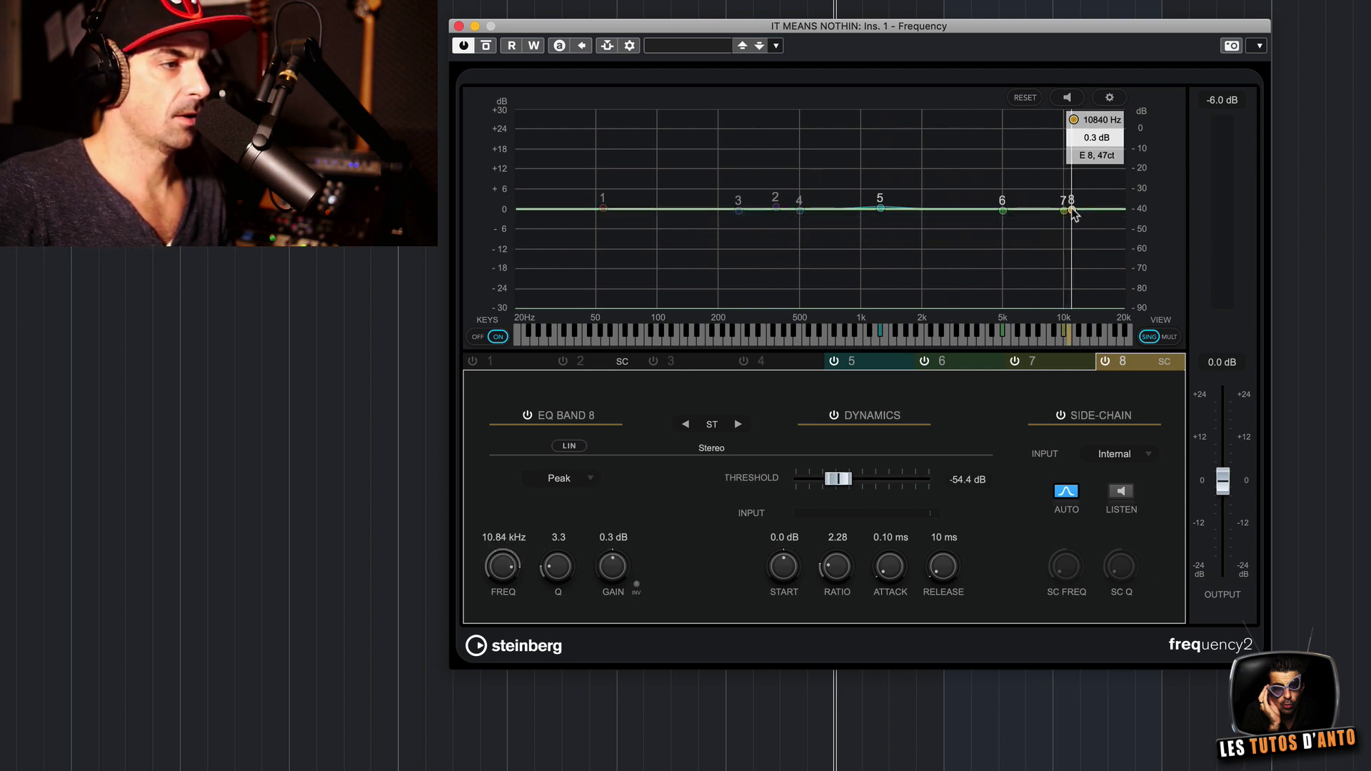
pyautogui.click(1127, 363)
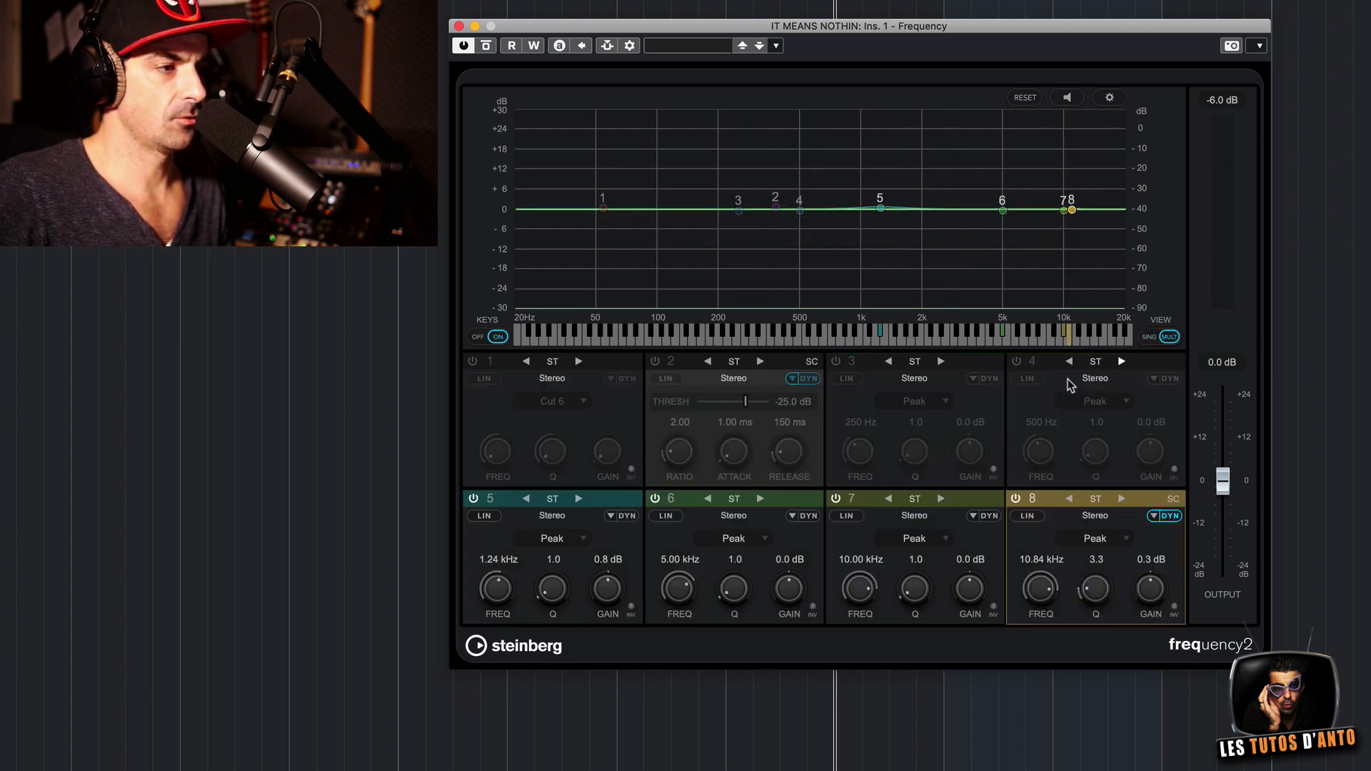
pyautogui.click(473, 361)
pyautogui.doubleClick(609, 368)
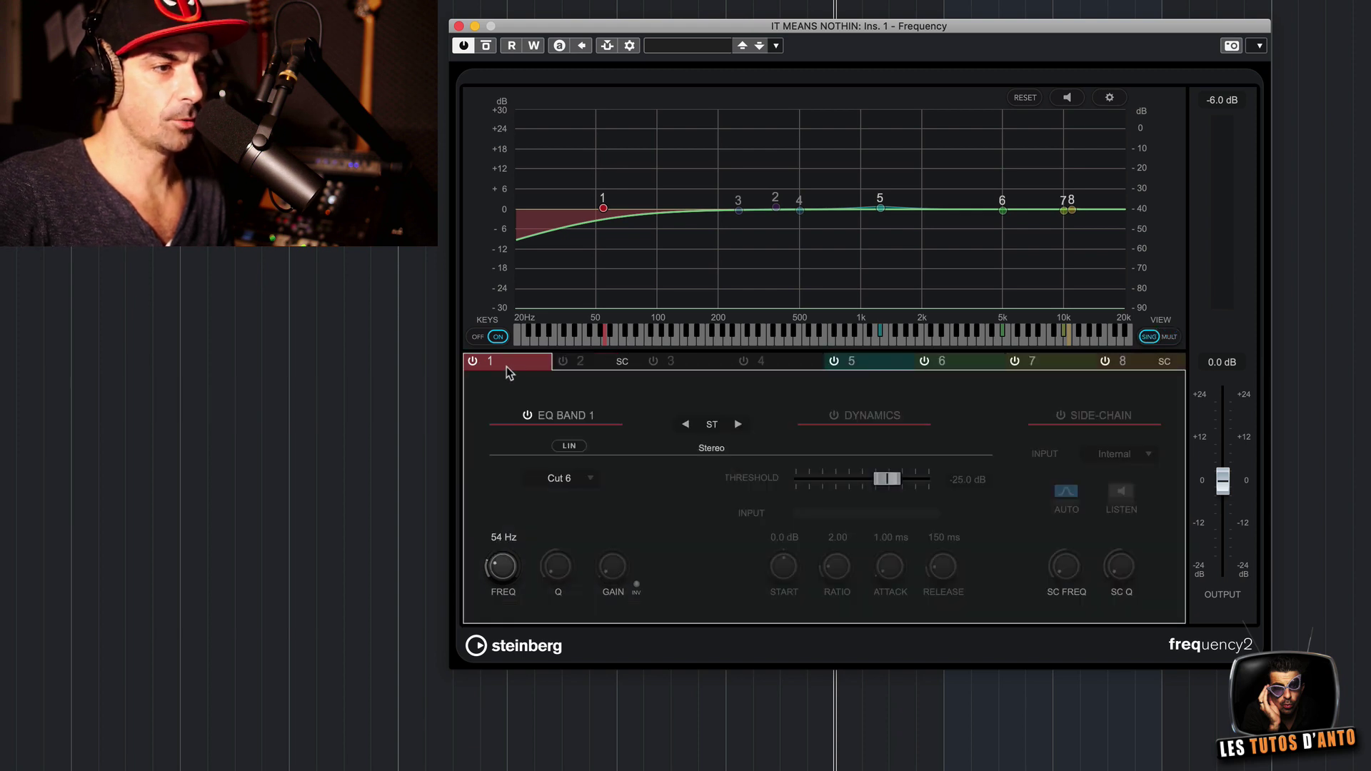
# Switch band 1 to mid/side processing, view its Side settings and return to its Mid settings
pyautogui.click(737, 424)
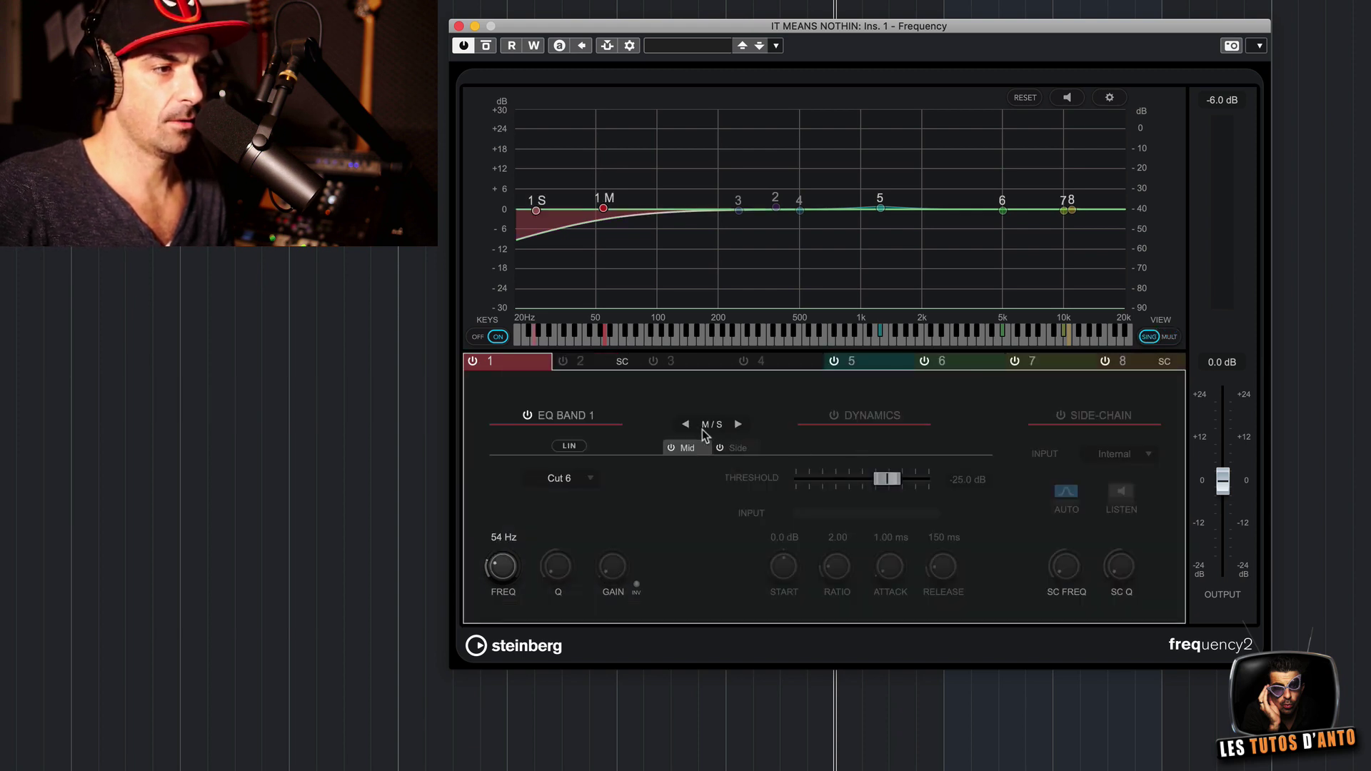
pyautogui.click(723, 448)
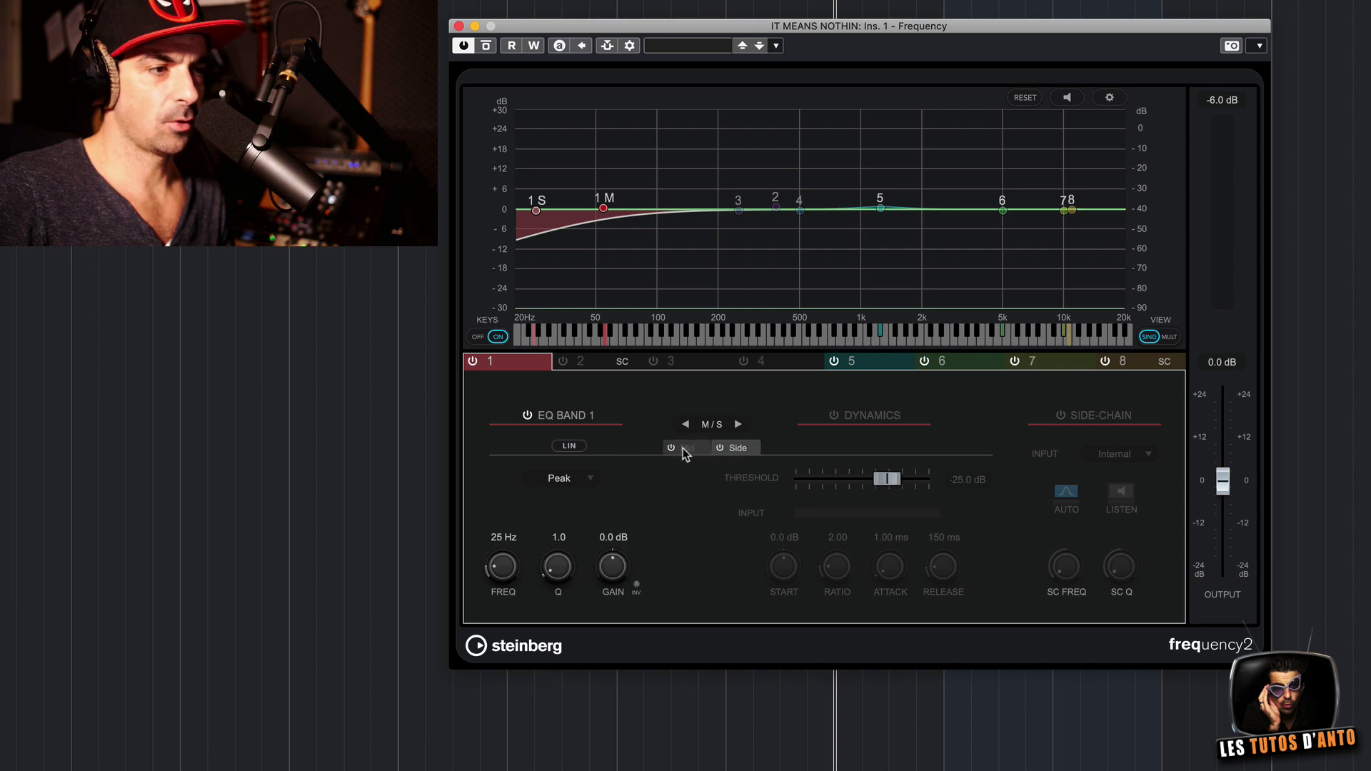
pyautogui.click(684, 448)
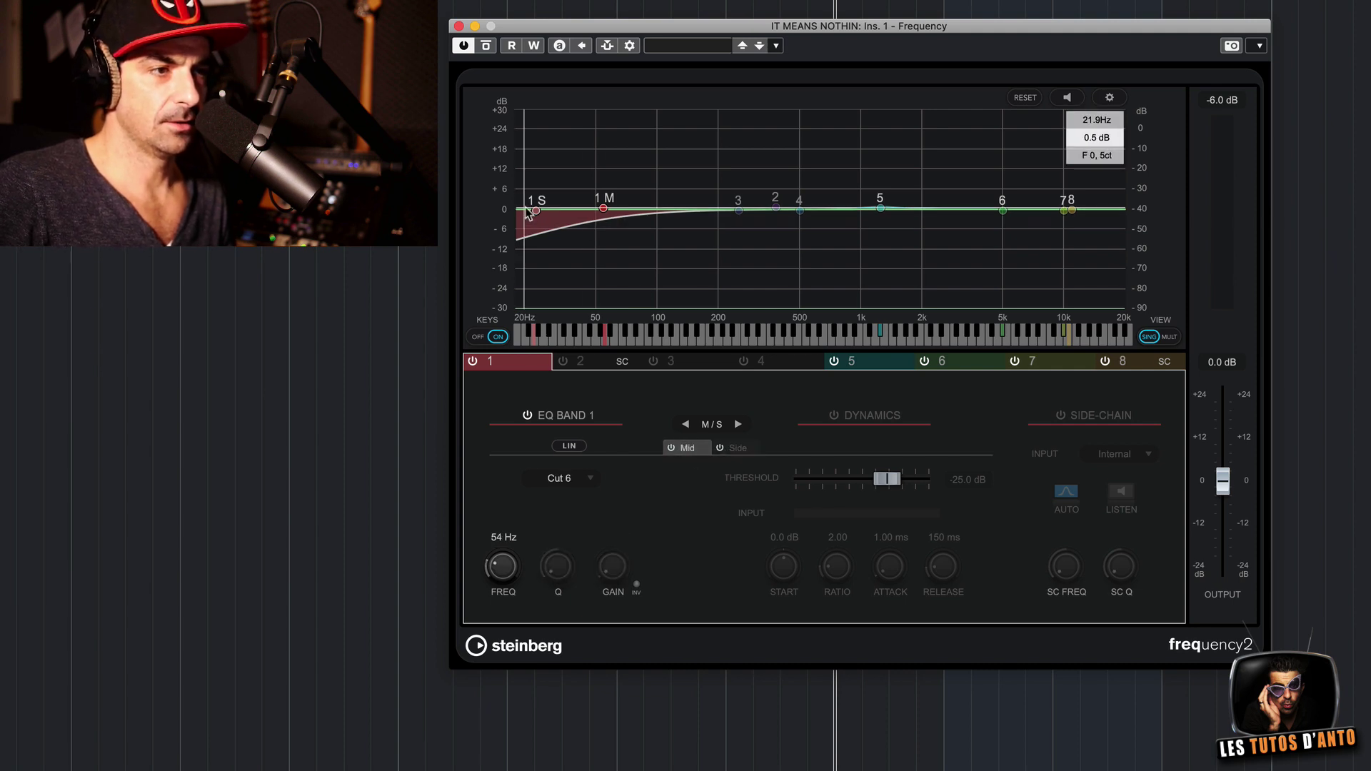
# Shape band 1's Mid channel as a Peak filter at 49 Hz with Q 4.9 and -11.7 dB gain
pyautogui.click(569, 480)
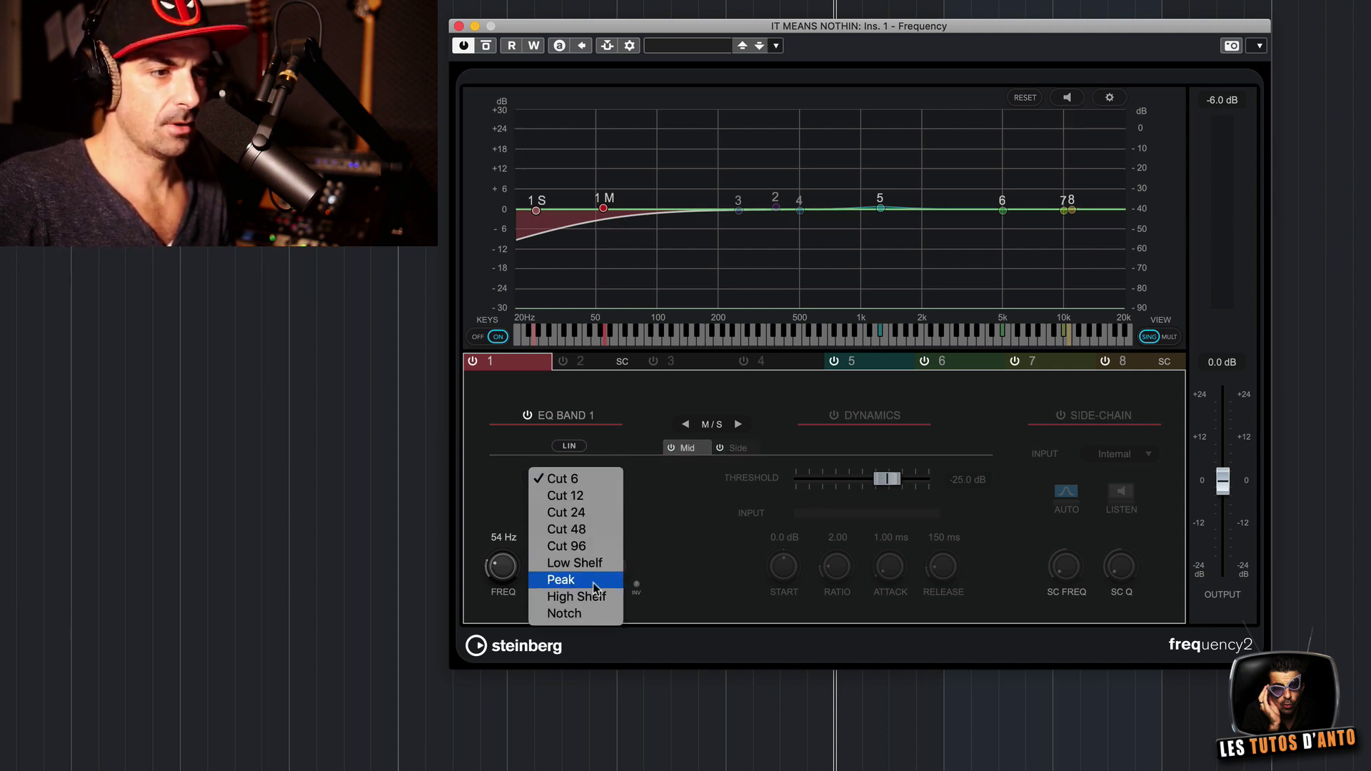
pyautogui.click(594, 582)
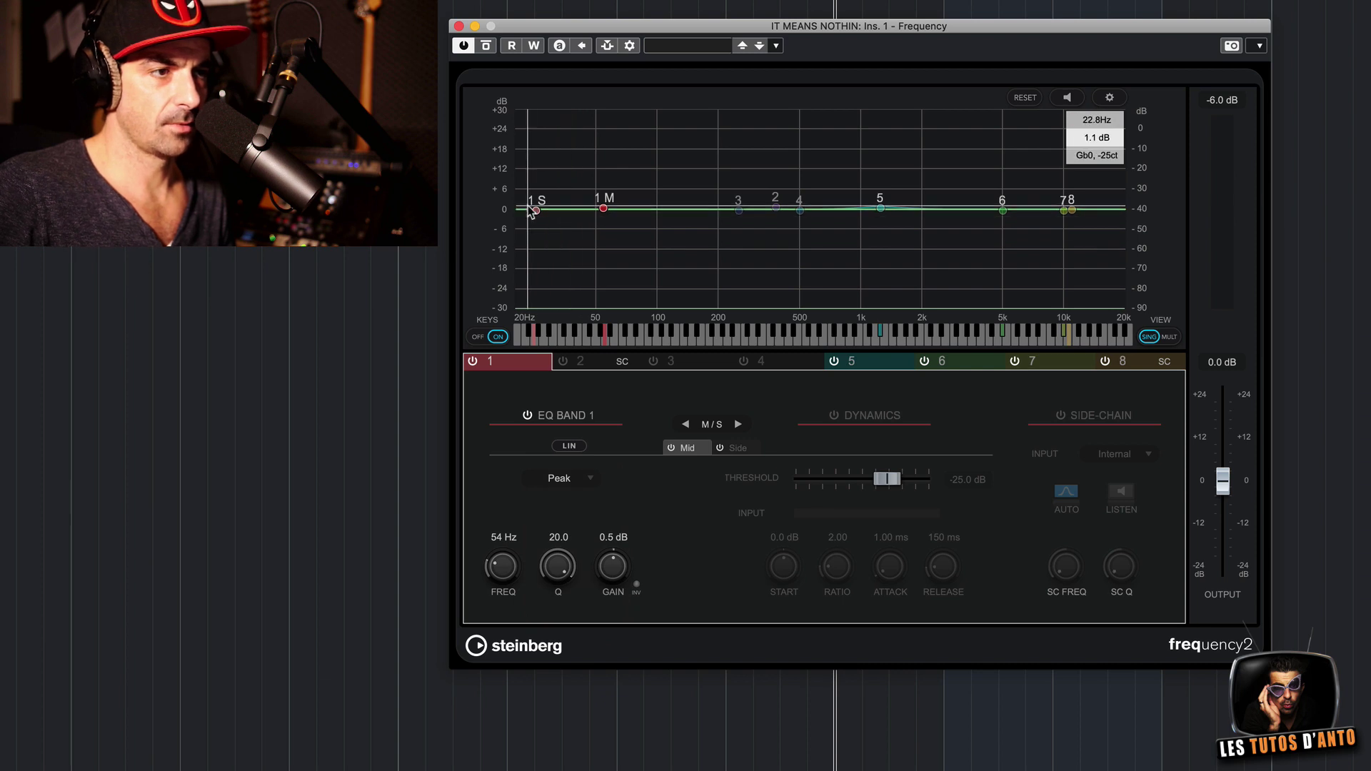
pyautogui.moveTo(603, 208); pyautogui.dragTo(608, 251)
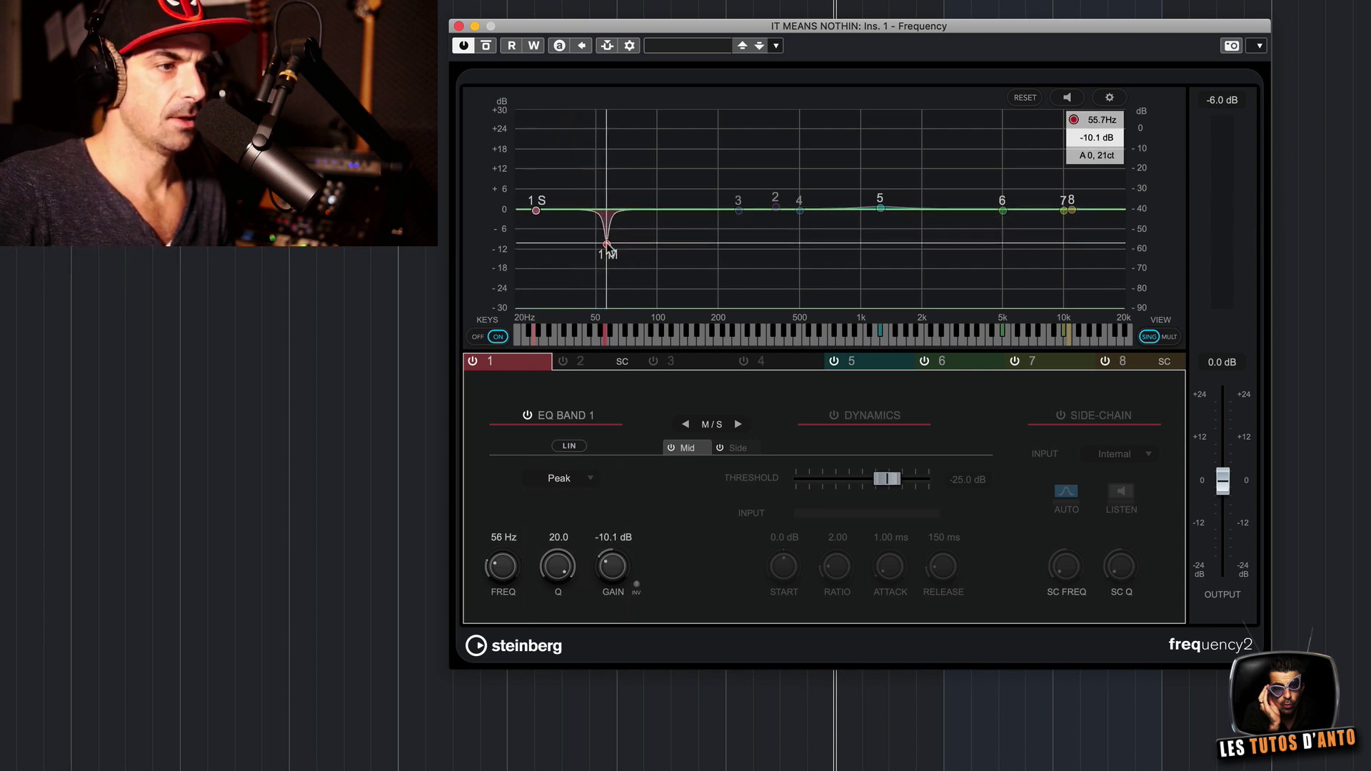
pyautogui.scroll(-5, 607, 244)
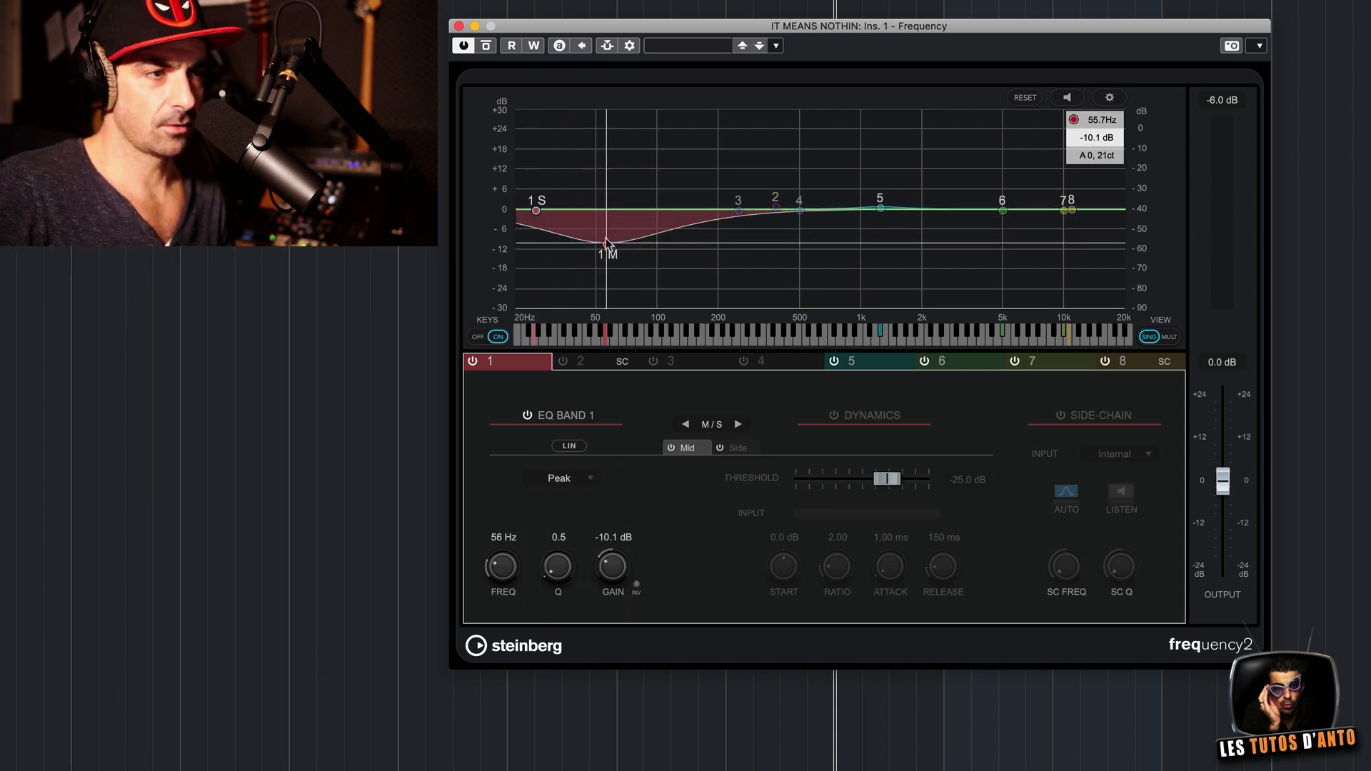
pyautogui.scroll(2, 607, 245)
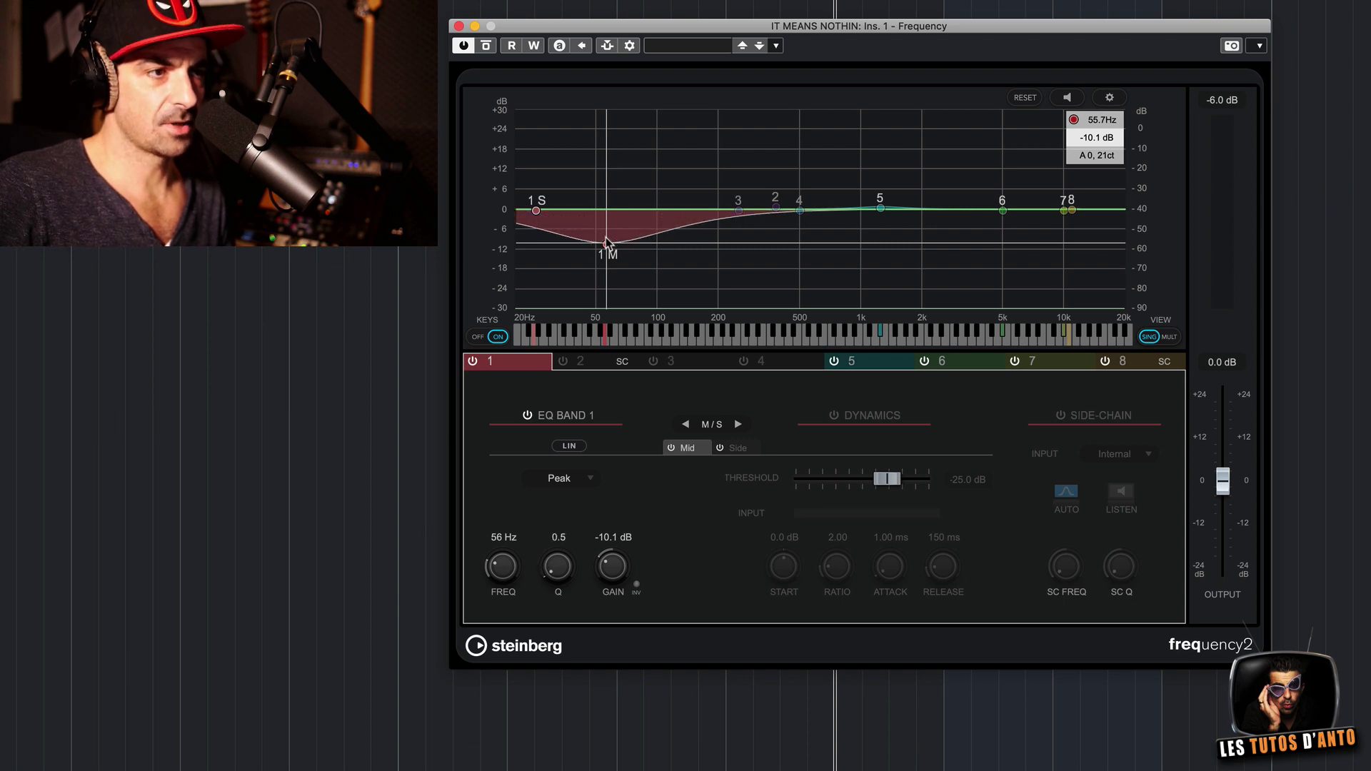
pyautogui.moveTo(607, 244); pyautogui.dragTo(597, 251)
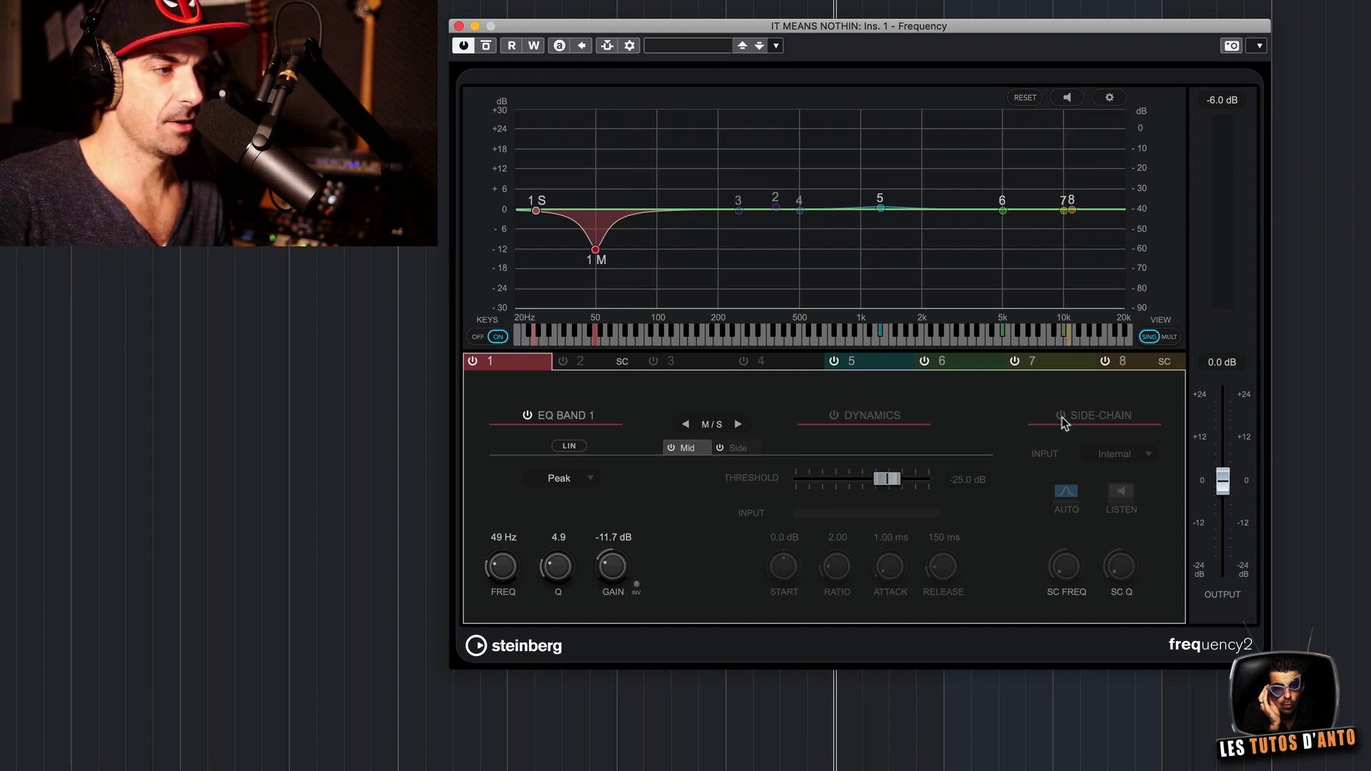
# Enable dynamics on band 1, check the available side-chain inputs, and set the threshold to -23.5 dB
pyautogui.click(834, 415)
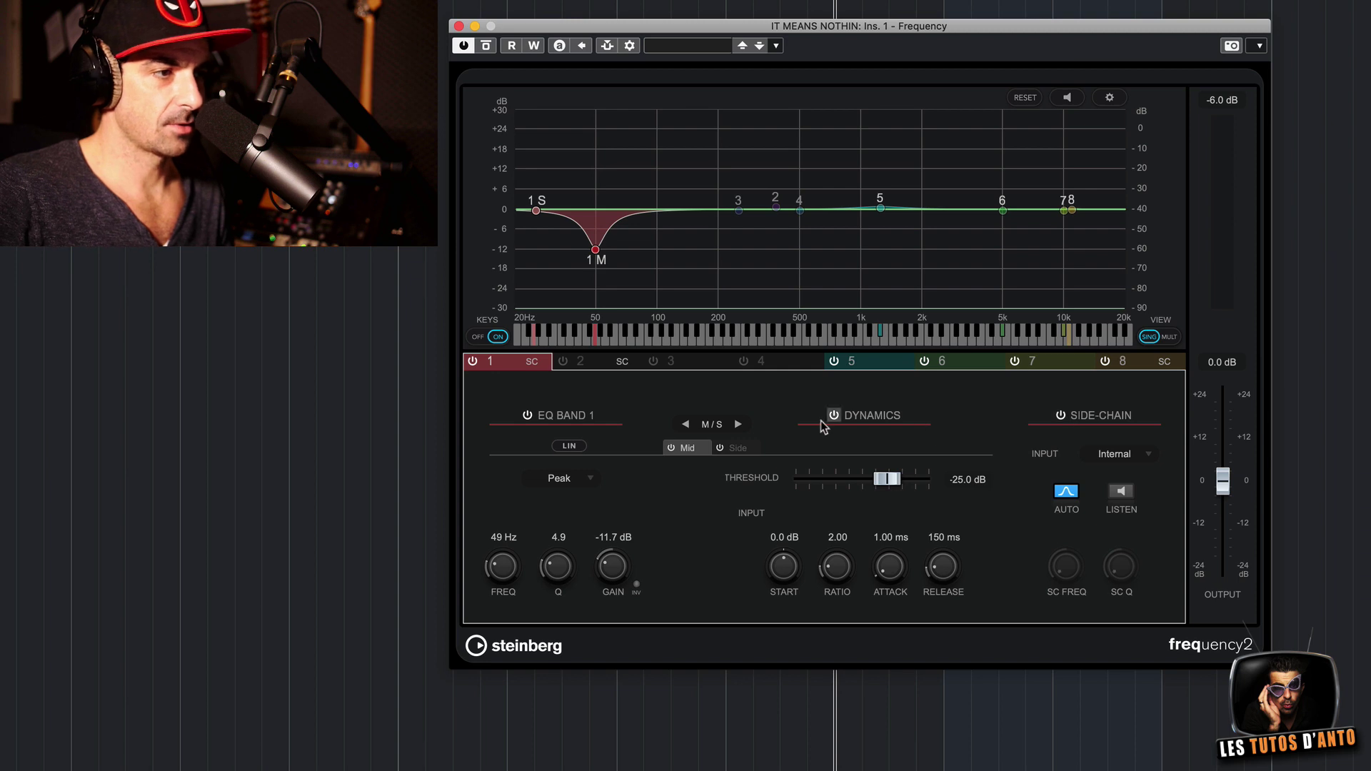
pyautogui.click(1114, 456)
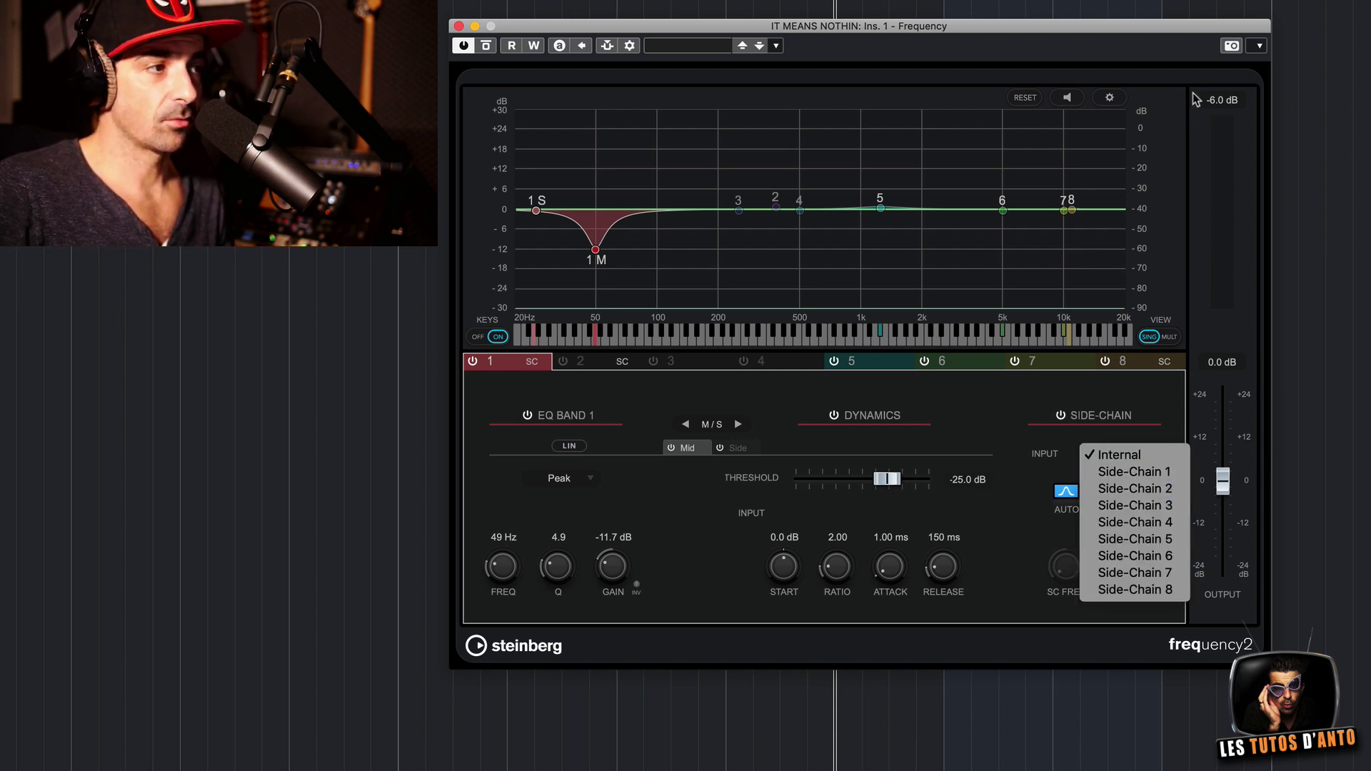
pyautogui.click(1055, 393)
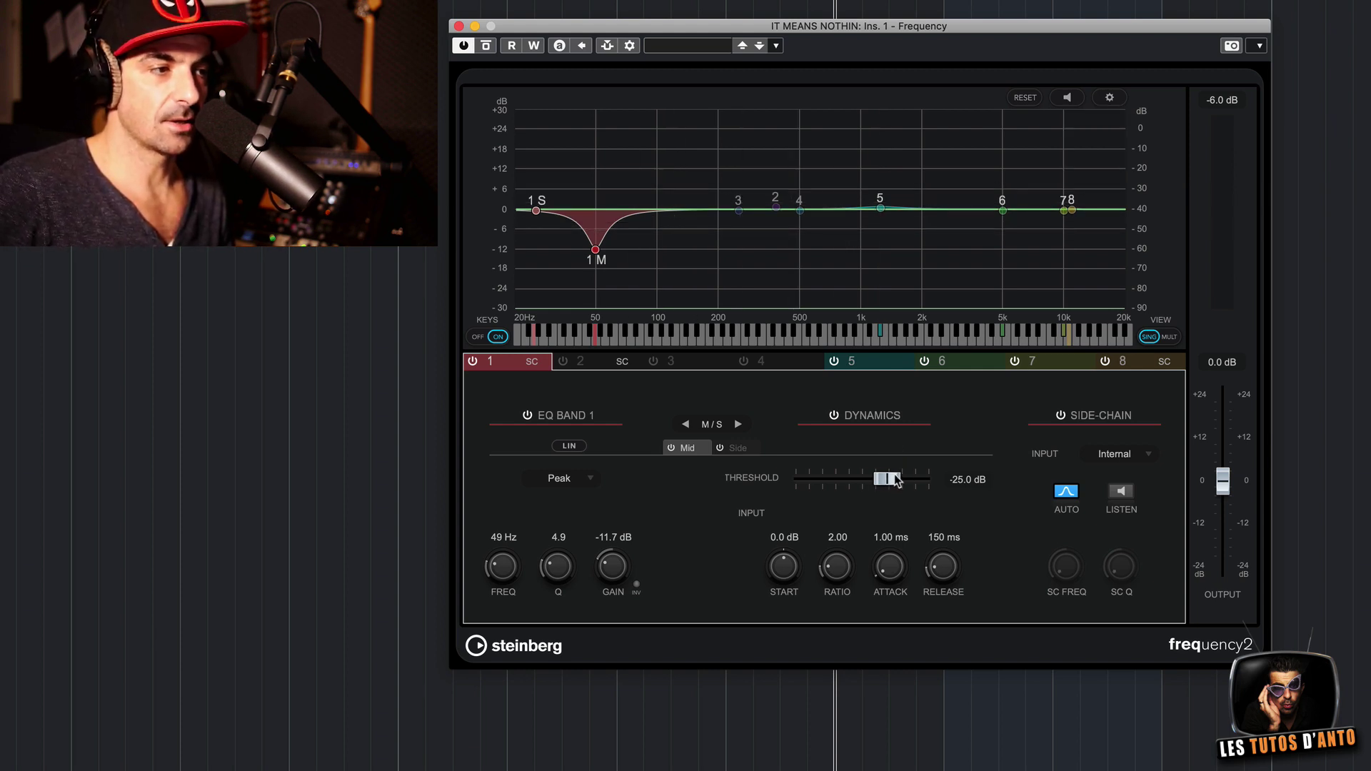
pyautogui.moveTo(901, 480)
pyautogui.mouseDown()
pyautogui.moveTo(866, 480)
pyautogui.moveTo(901, 482)
pyautogui.mouseUp()
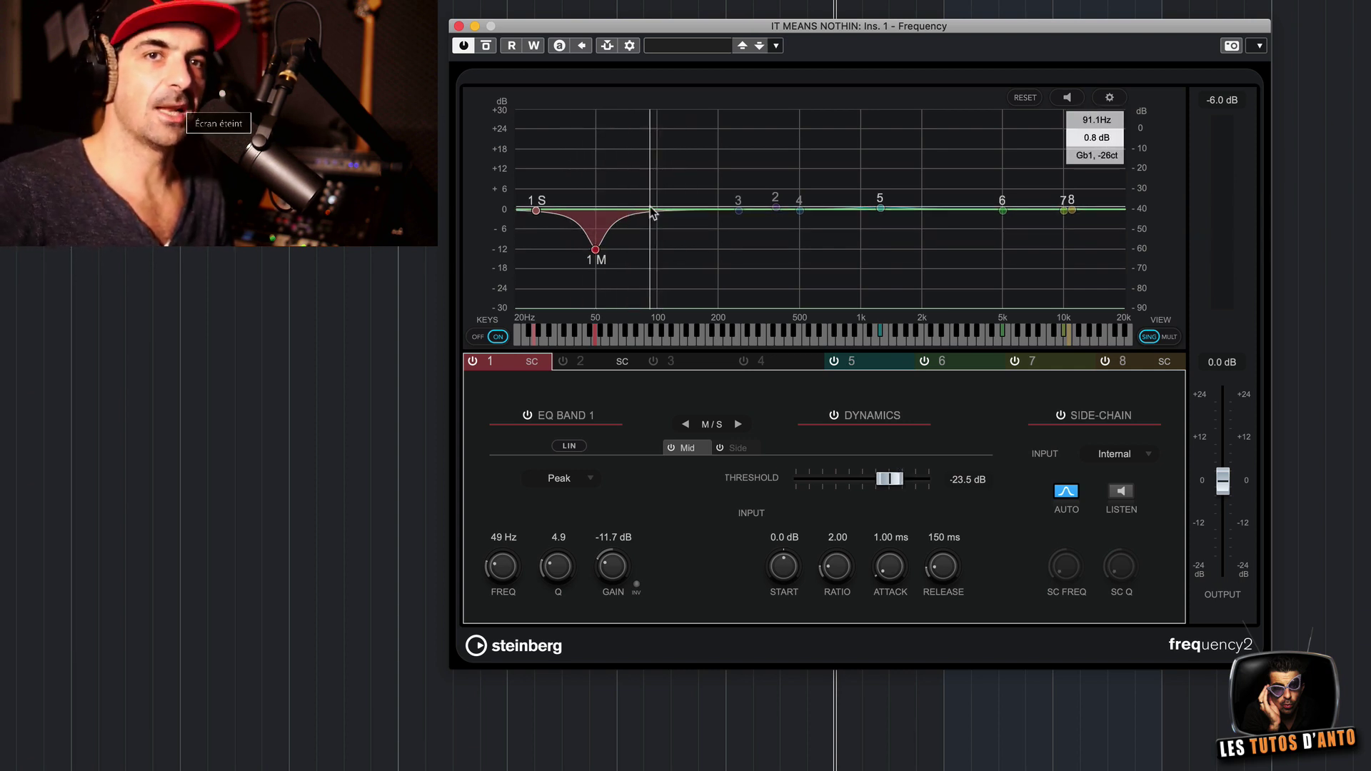
# Set band 1's input to Side-Chain 1, toggle side-chain listening on and off, and disable Auto with a 241 Hz side-chain frequency
pyautogui.click(1114, 453)
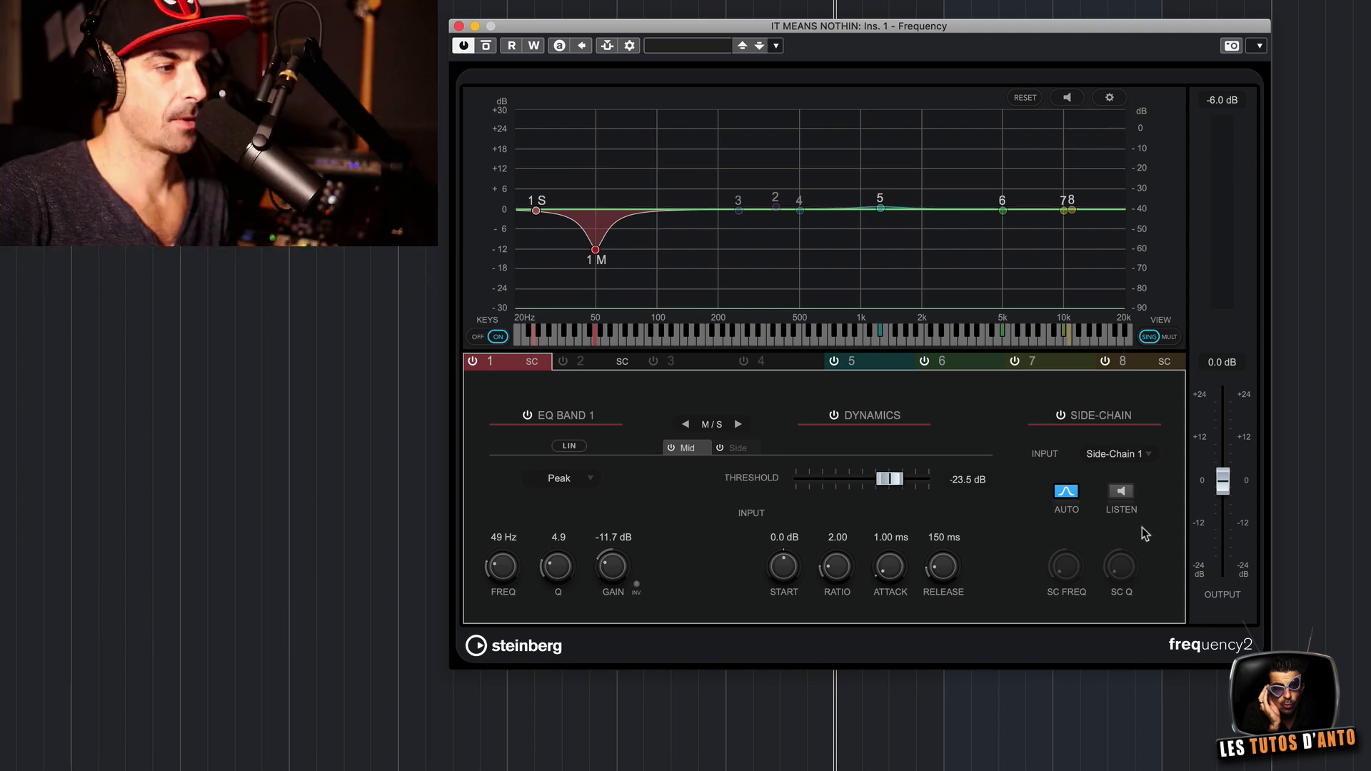
pyautogui.click(1119, 492)
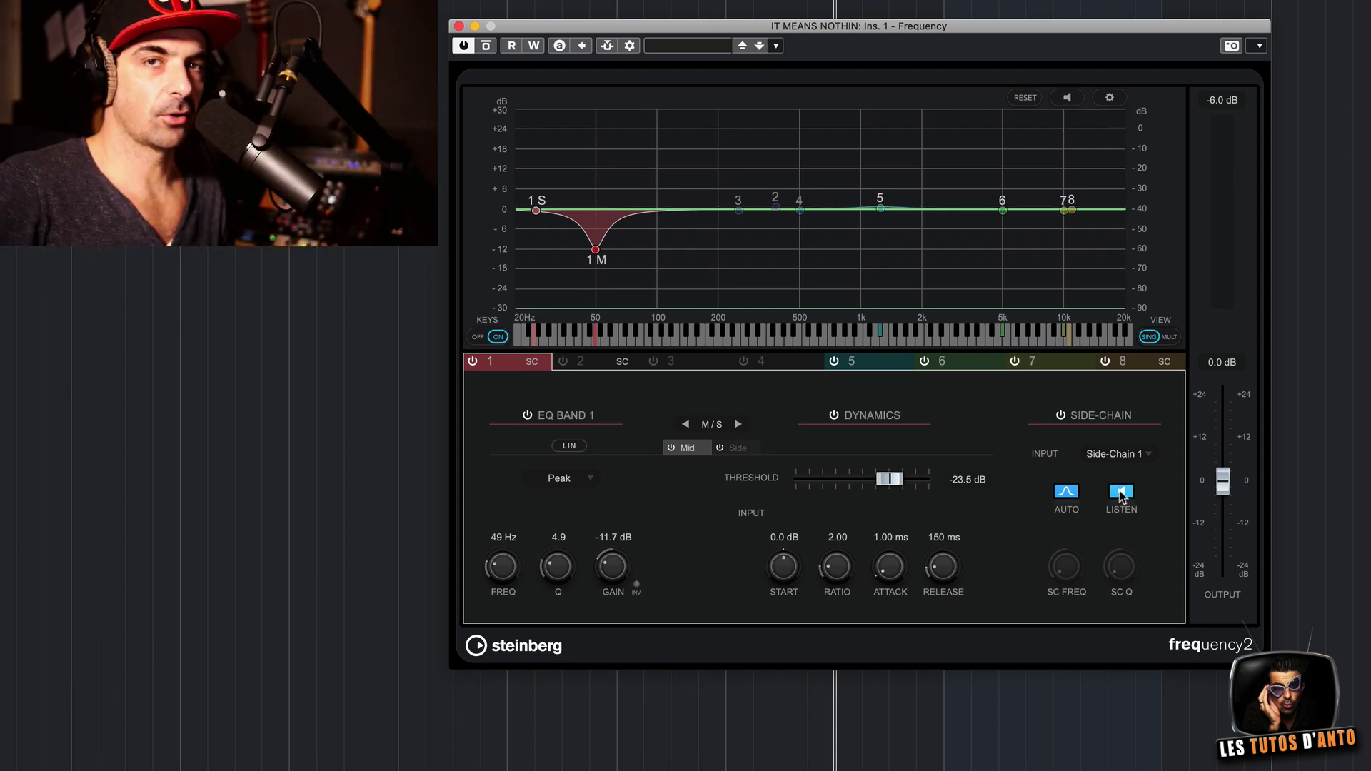
pyautogui.click(1120, 492)
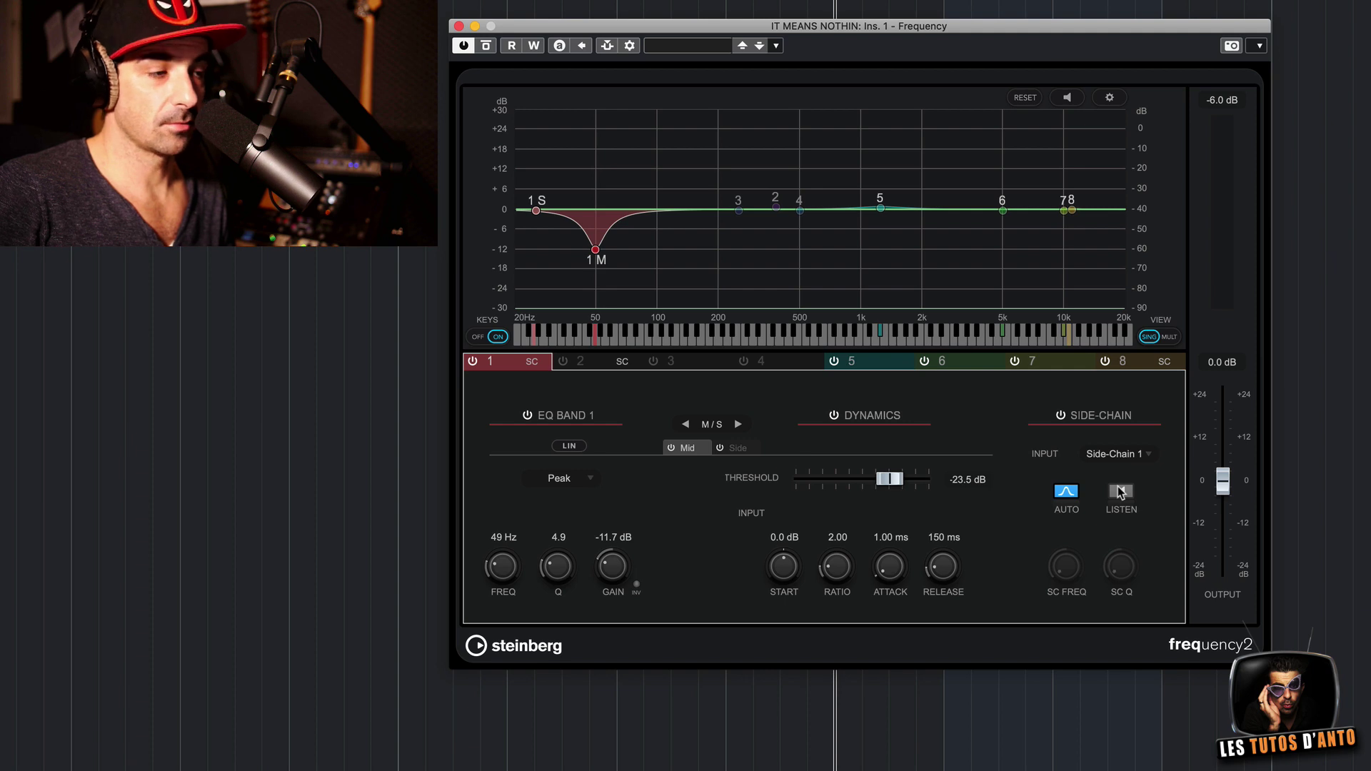
pyautogui.click(1067, 492)
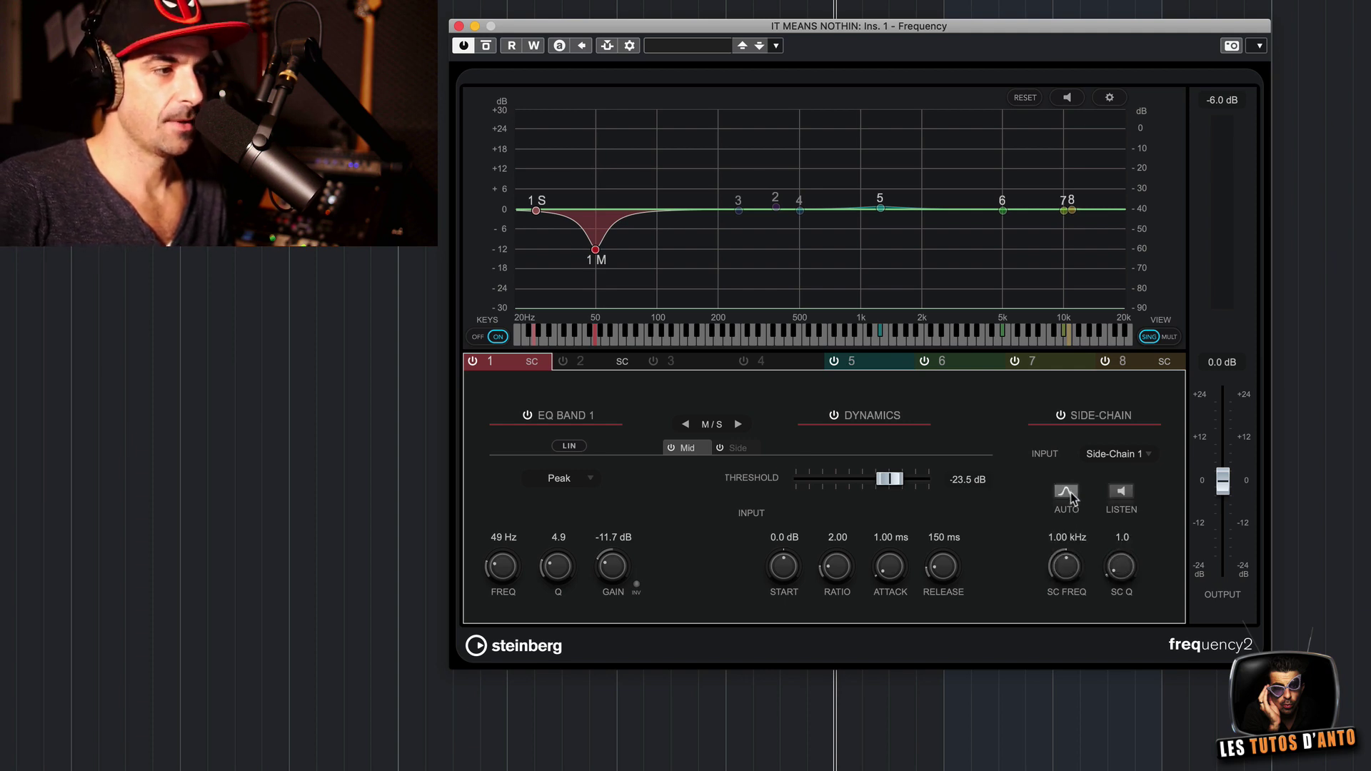
pyautogui.moveTo(1067, 564)
pyautogui.mouseDown()
pyautogui.moveTo(1070, 612)
pyautogui.moveTo(1068, 584)
pyautogui.mouseUp()
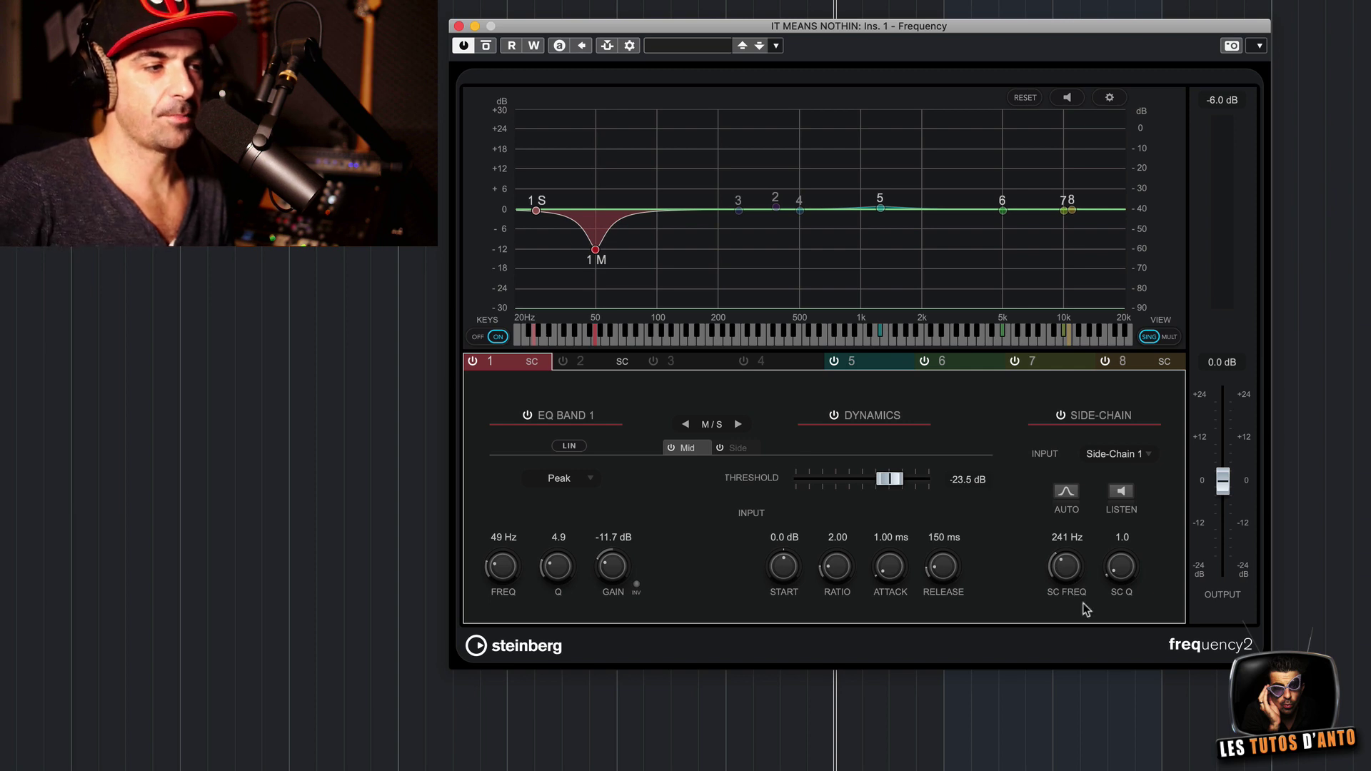
# Sweep band 1's side-chain frequency up to 1.75 kHz and down to 64 Hz, then settle it at 255 Hz
pyautogui.moveTo(1071, 574); pyautogui.dragTo(1068, 541)
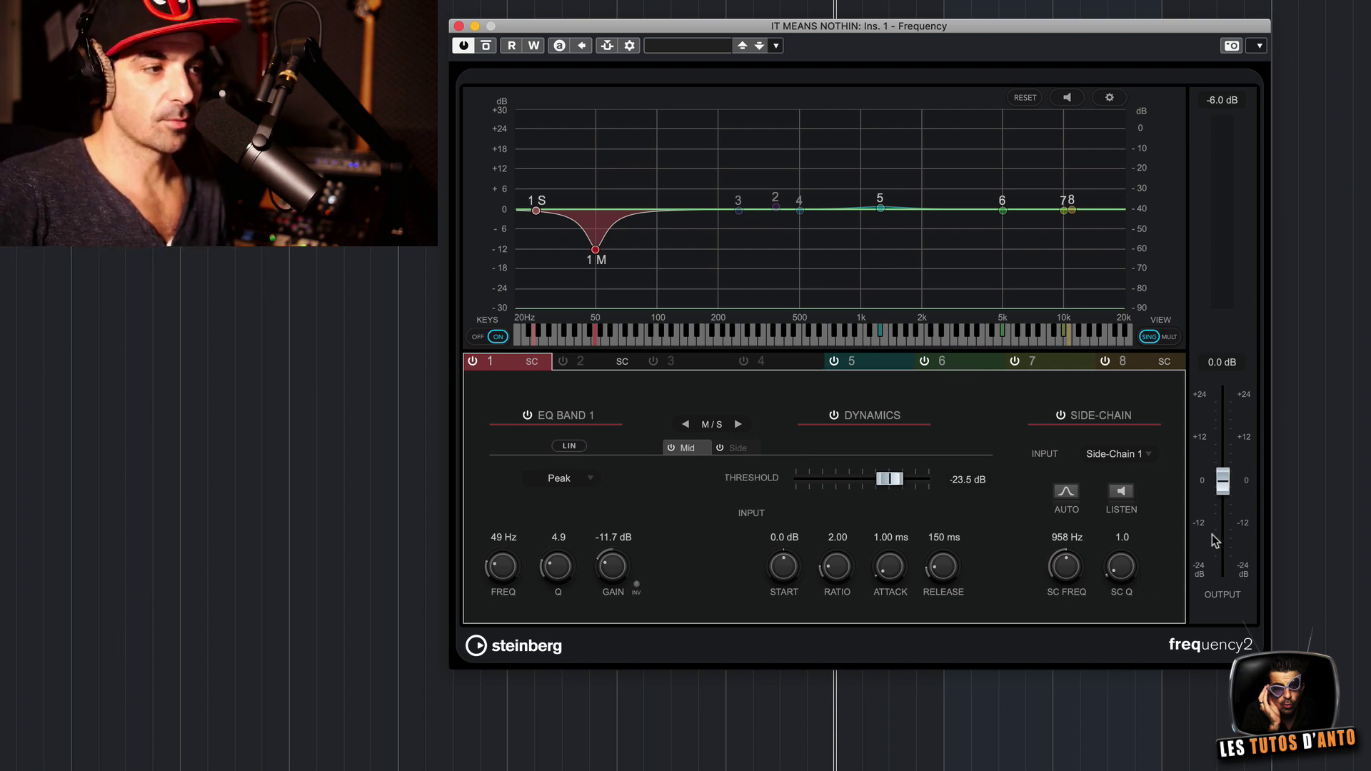
pyautogui.moveTo(1075, 553)
pyautogui.mouseDown()
pyautogui.moveTo(1069, 596)
pyautogui.moveTo(1064, 539)
pyautogui.mouseUp()
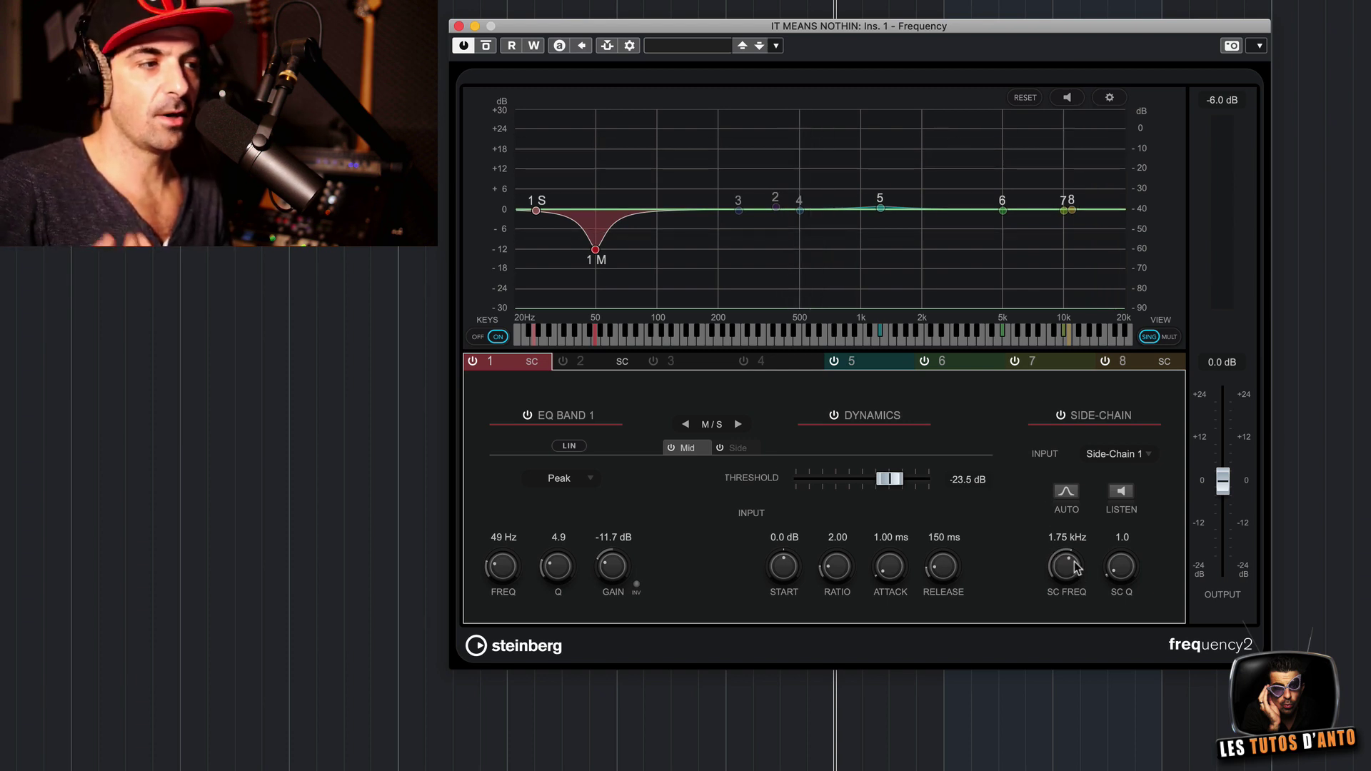
pyautogui.moveTo(1076, 577); pyautogui.dragTo(1073, 599)
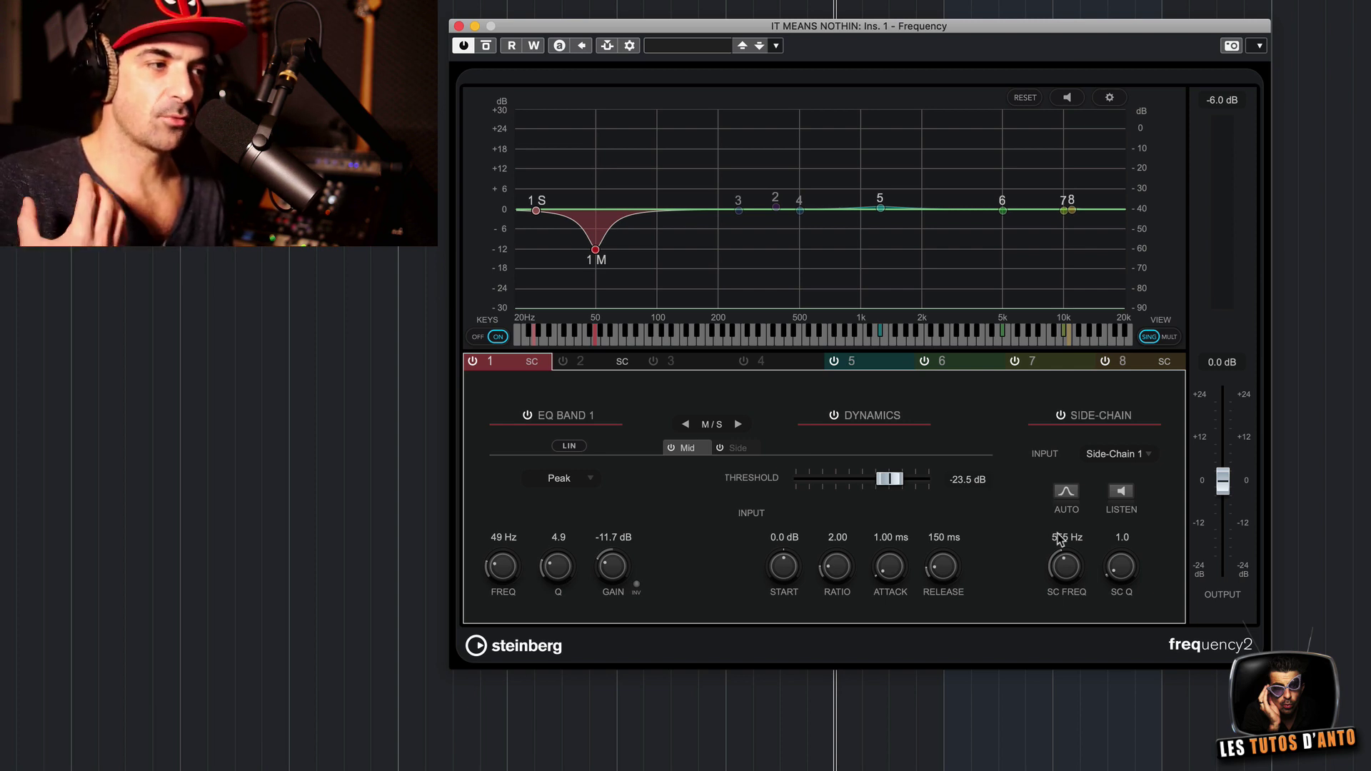
pyautogui.moveTo(1072, 561)
pyautogui.mouseDown()
pyautogui.moveTo(1072, 593)
pyautogui.moveTo(1075, 568)
pyautogui.mouseUp()
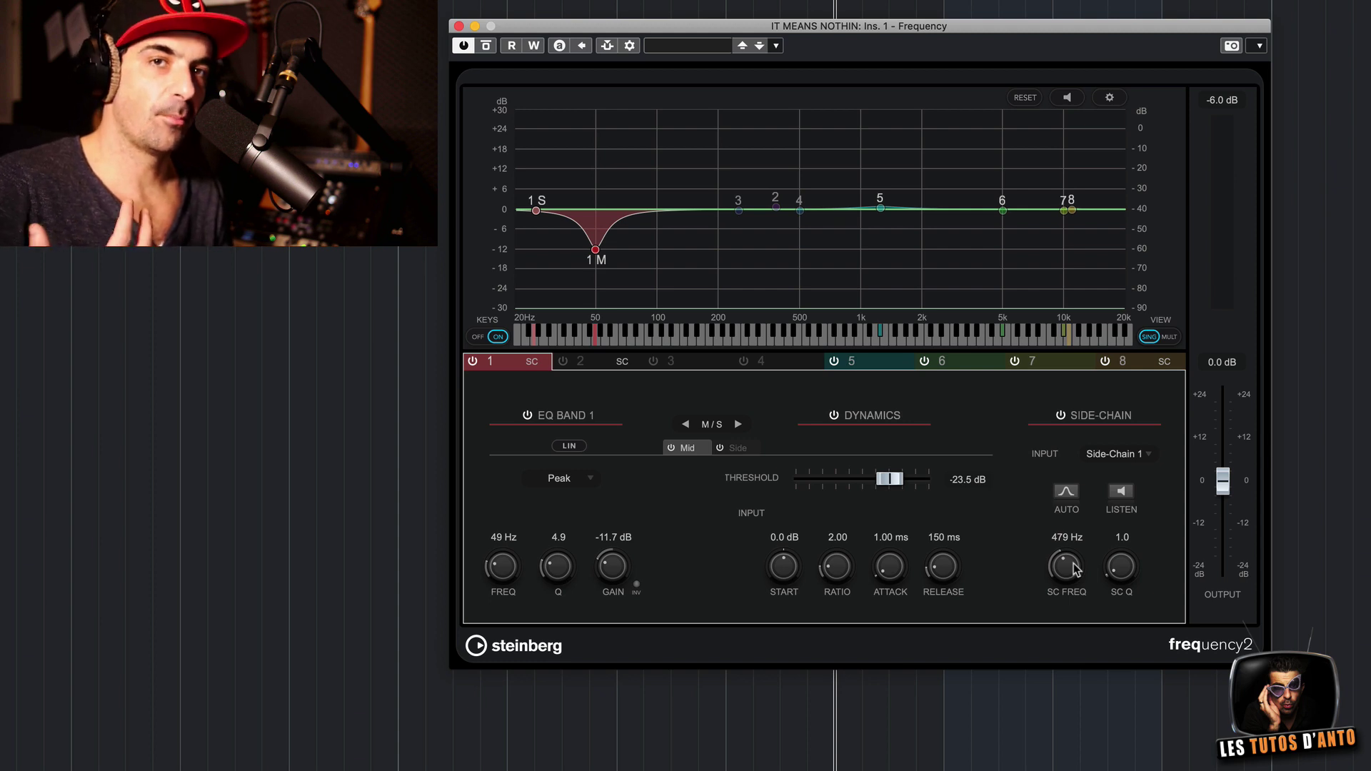
pyautogui.moveTo(1074, 568); pyautogui.dragTo(1076, 597)
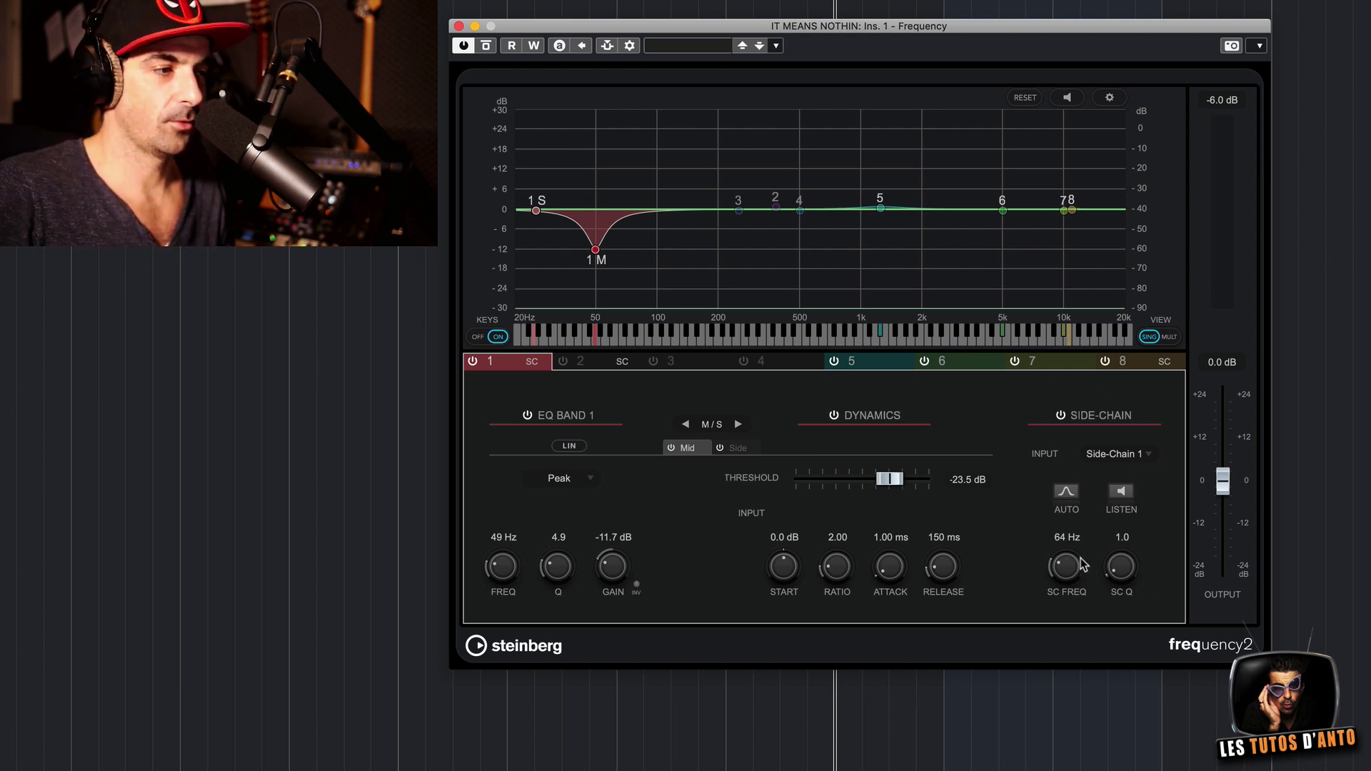
pyautogui.moveTo(1077, 578); pyautogui.dragTo(1075, 559)
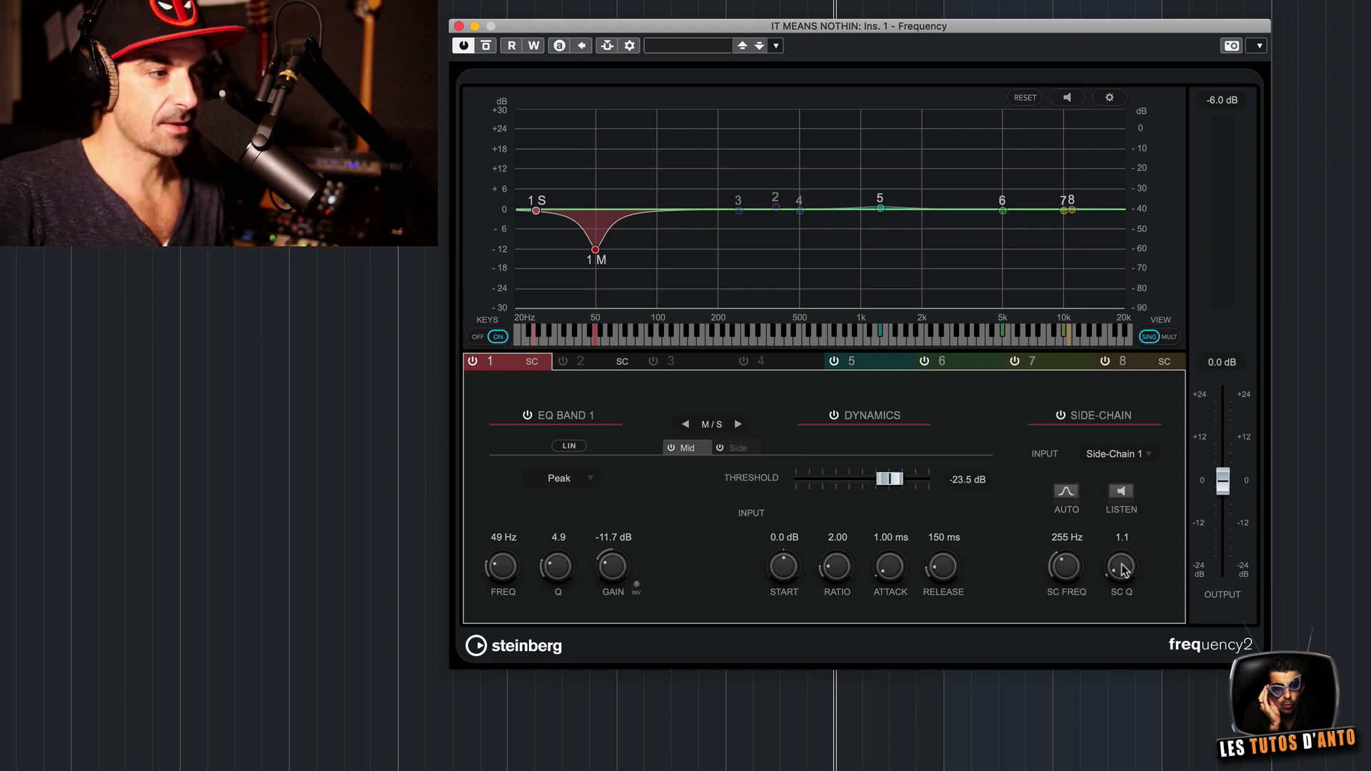
# Vary band 1's side-chain Q up to 10.7 and down to 4.2, with side-chain listening turned on partway
pyautogui.moveTo(1127, 571); pyautogui.dragTo(1120, 489)
pyautogui.click(1119, 490)
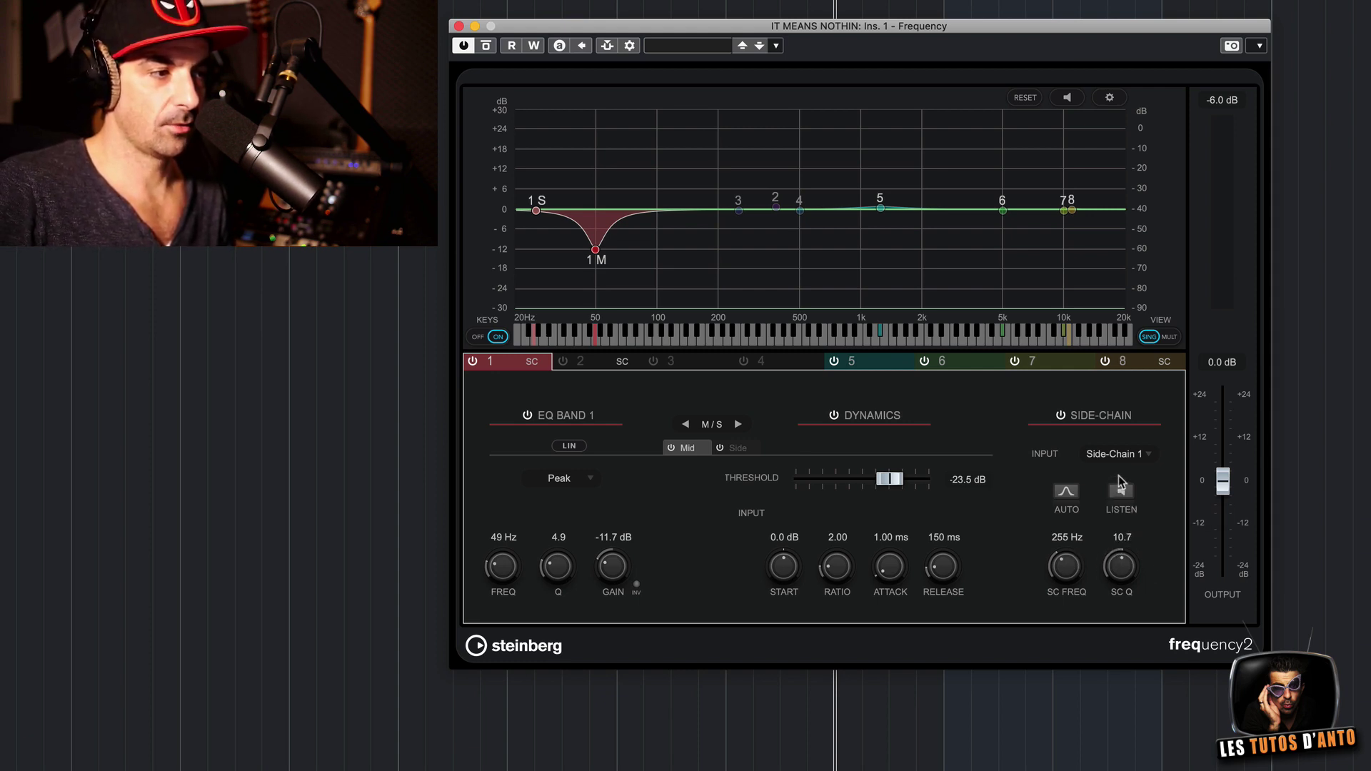
pyautogui.moveTo(1129, 568); pyautogui.dragTo(1114, 603)
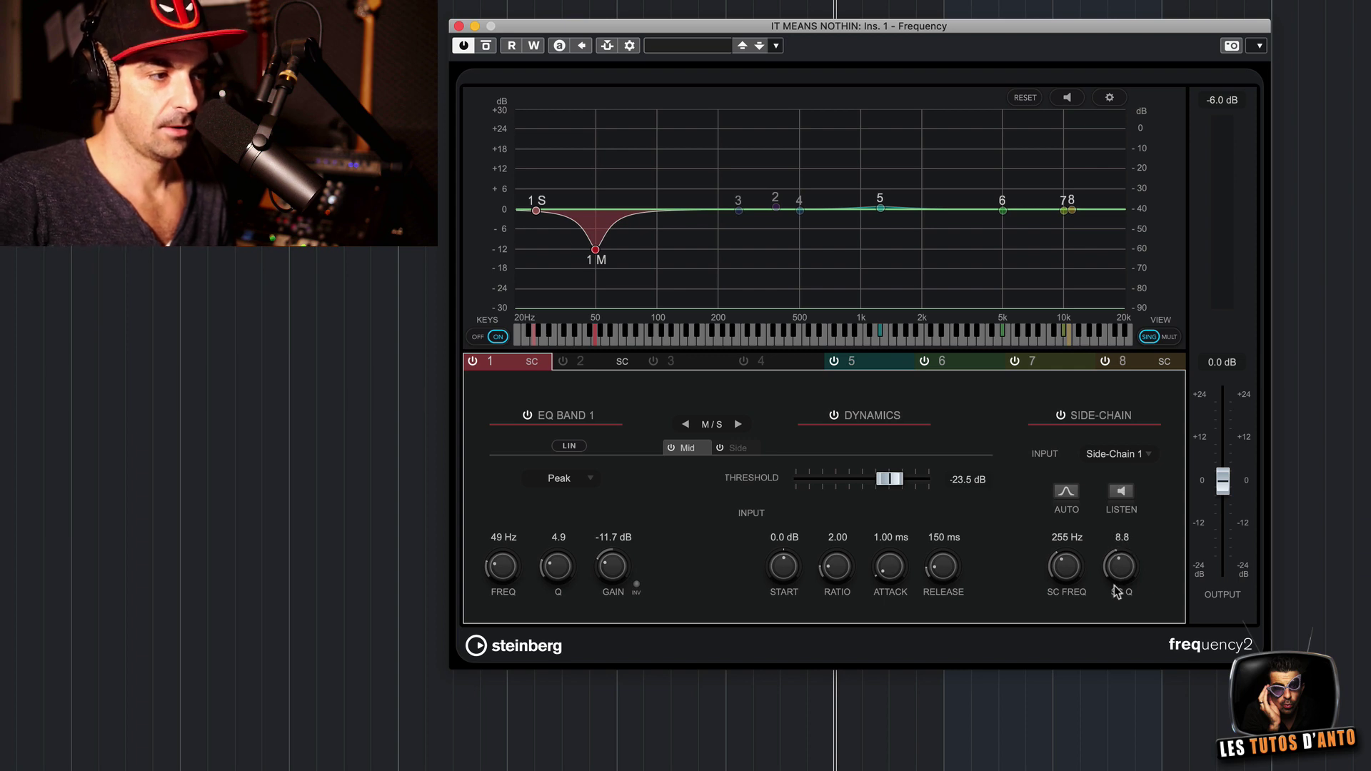
pyautogui.click(1126, 491)
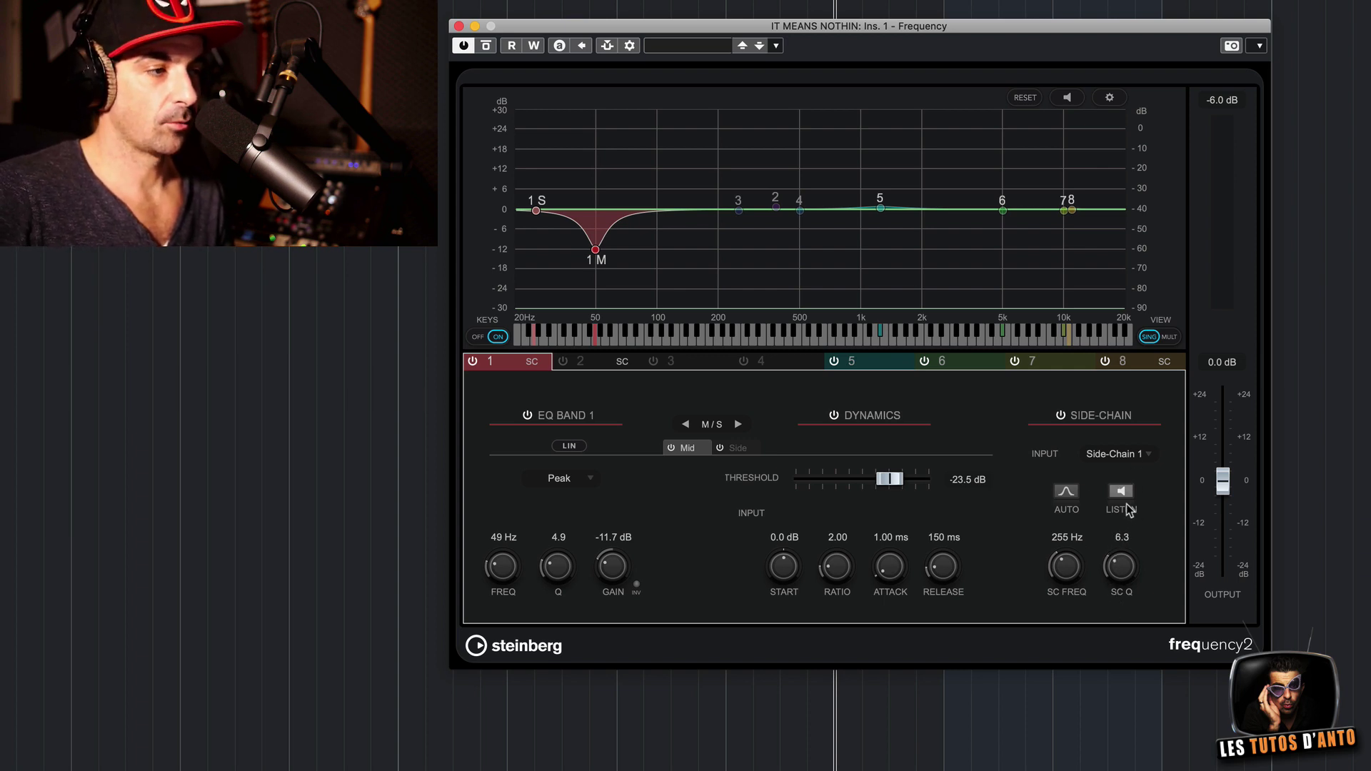
pyautogui.click(1123, 491)
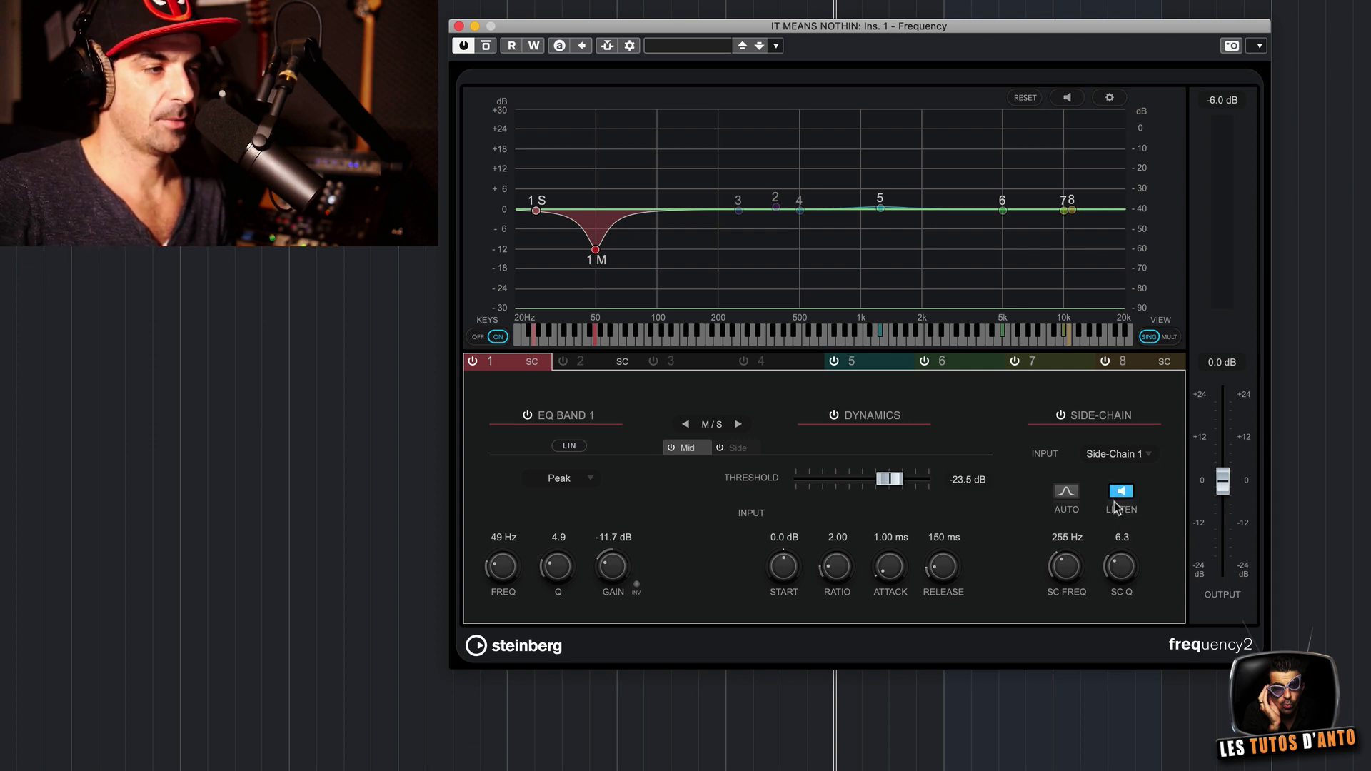
pyautogui.moveTo(1129, 577); pyautogui.dragTo(1125, 547)
pyautogui.scroll(5, 1124, 547)
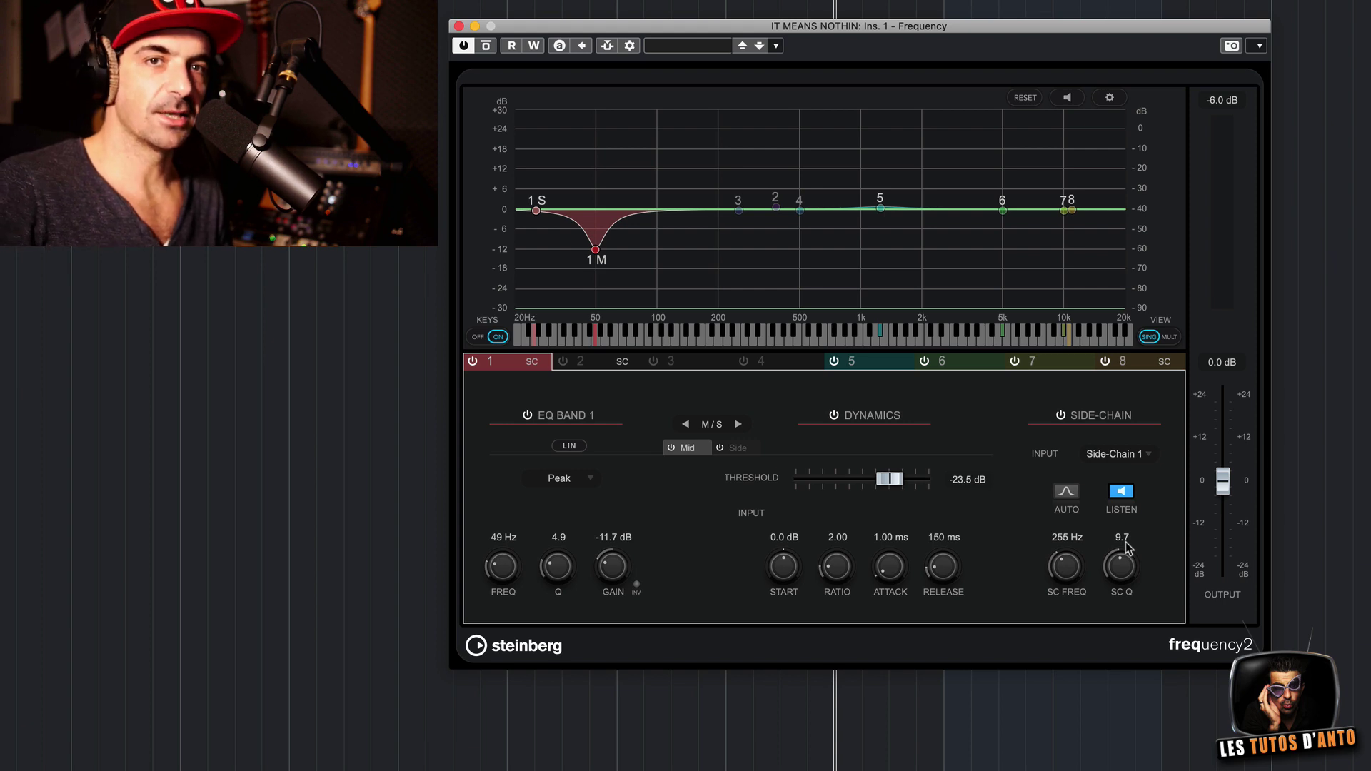
pyautogui.moveTo(1126, 548); pyautogui.dragTo(1126, 610)
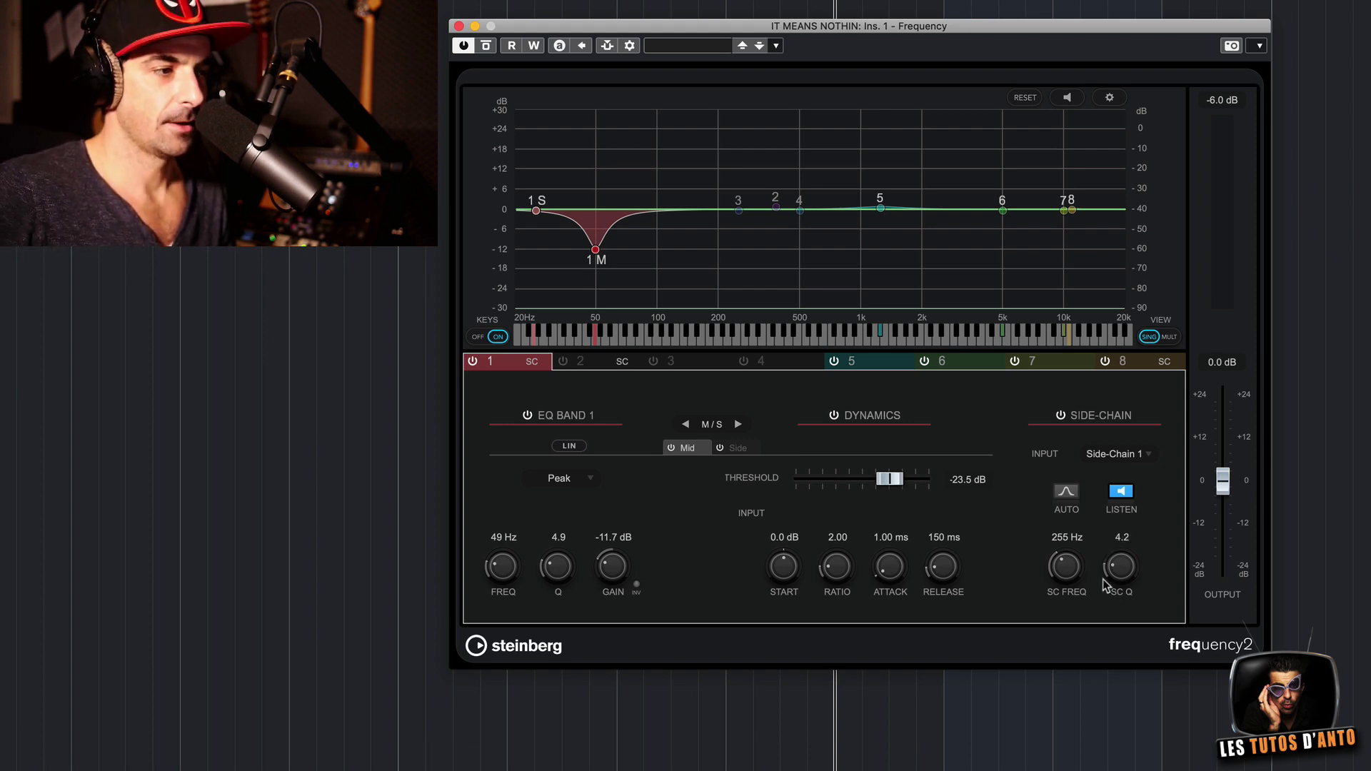
# Return band 1's side-chain filter to Auto and turn off side-chain listening
pyautogui.moveTo(1069, 577); pyautogui.dragTo(1065, 599)
pyautogui.click(1067, 491)
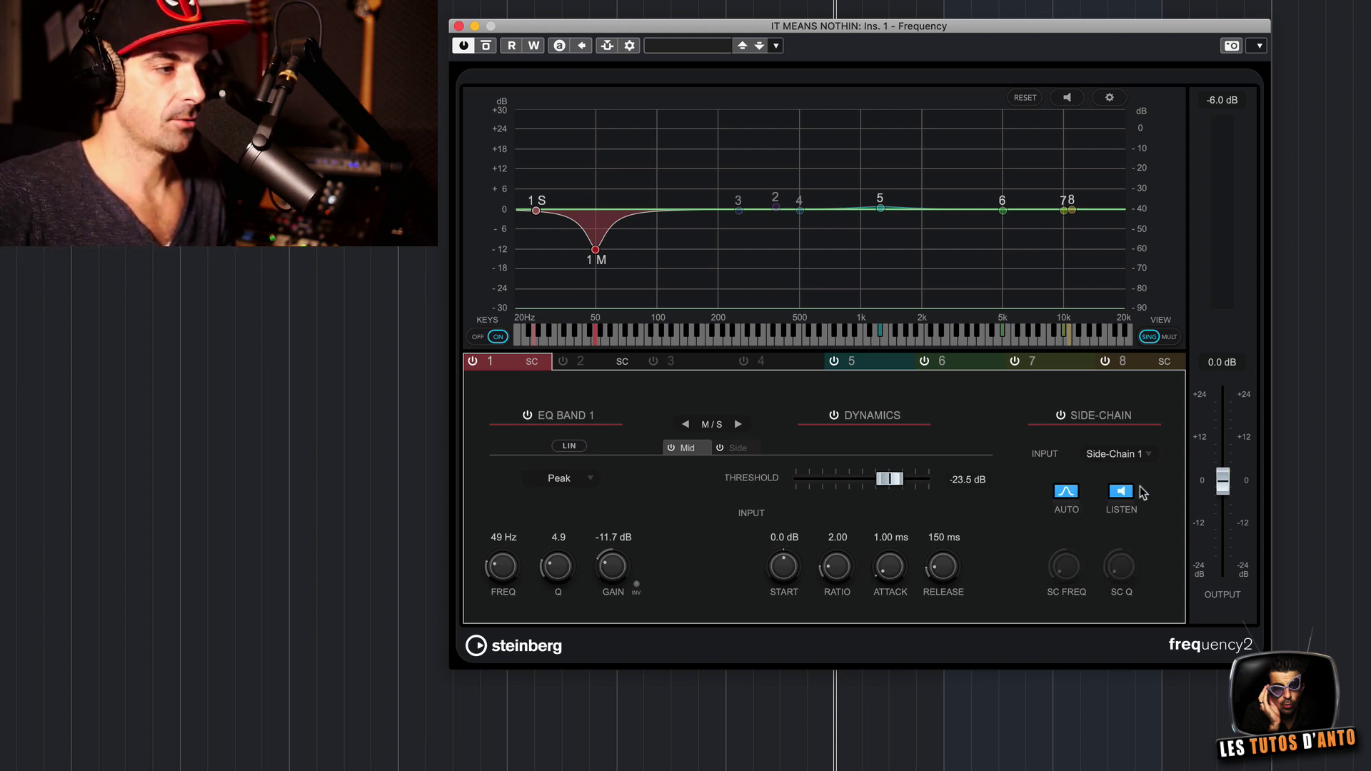
pyautogui.click(1121, 491)
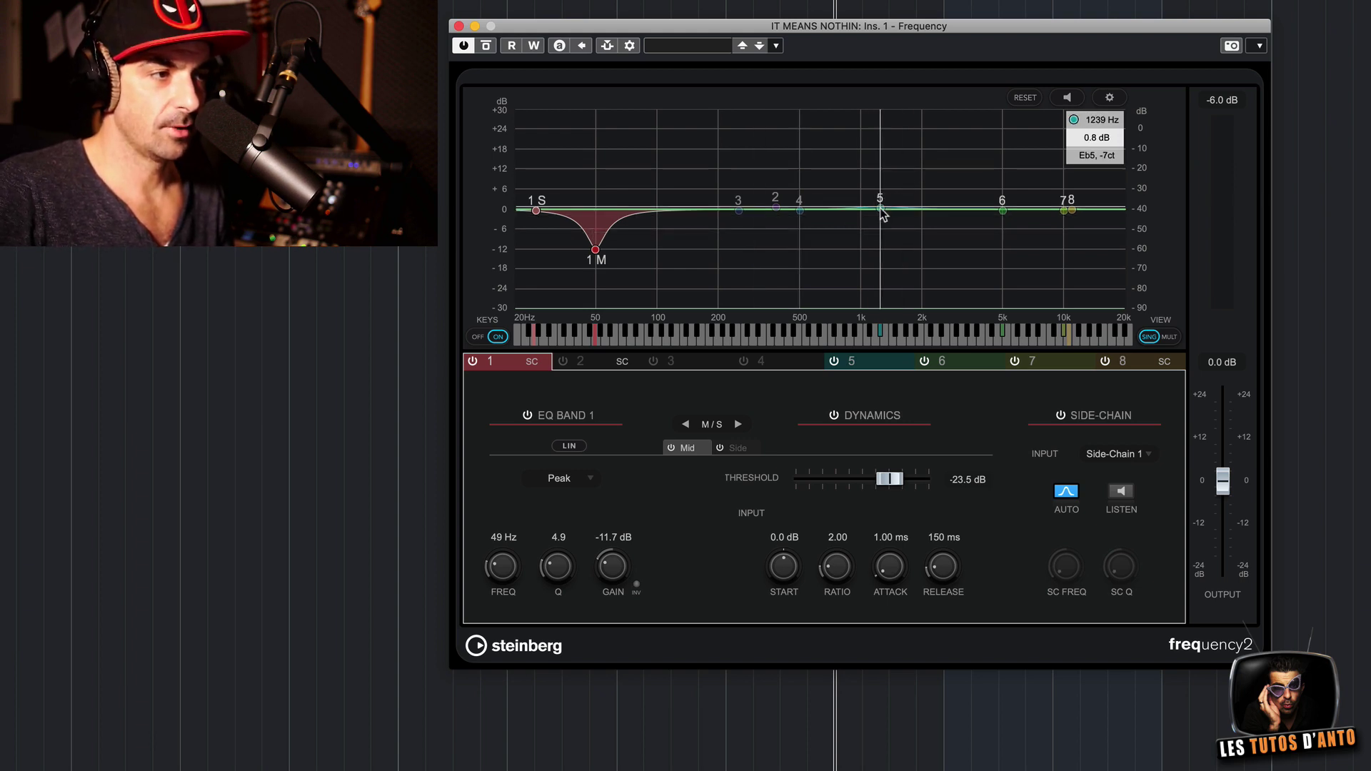
# Shape band 5 into a broad cut at 2.11 kHz with -6.6 dB gain and a Q of 0.5
pyautogui.moveTo(880, 208); pyautogui.dragTo(925, 246)
pyautogui.scroll(2, 883, 236)
pyautogui.scroll(-5, 886, 233)
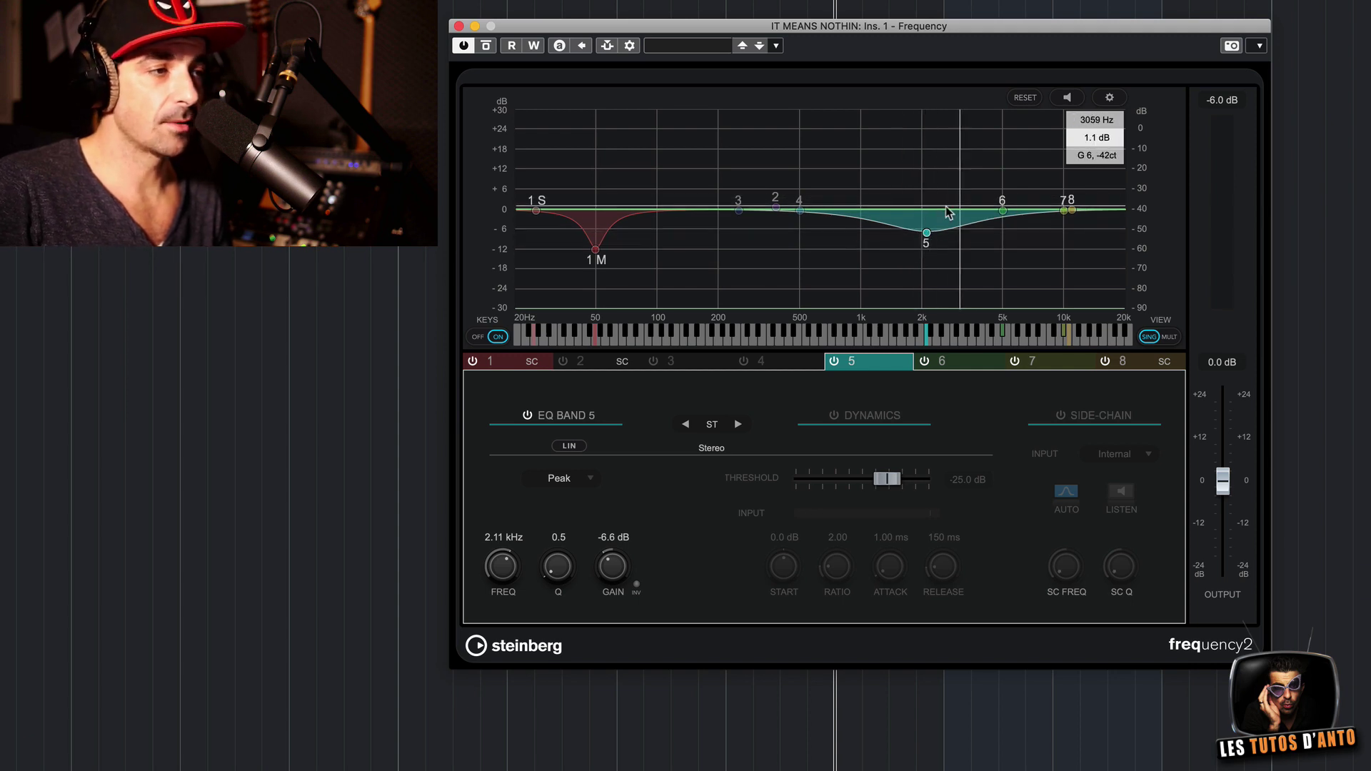